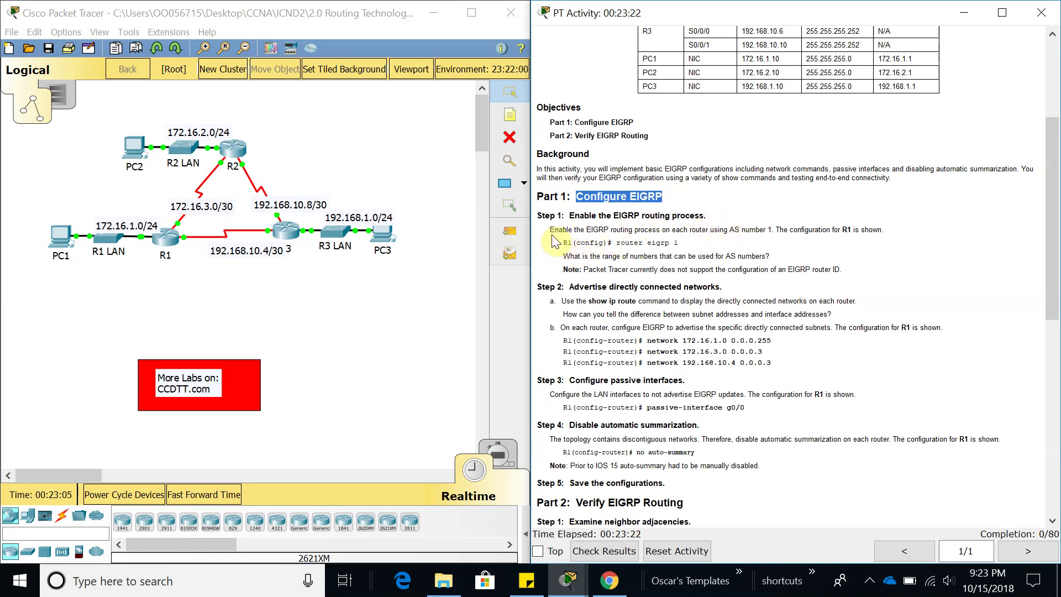
Step: Open router R1's command-line interface in an enlarged window beside the activity instructions and start its console session
left_click_drag(550, 230, 773, 229)
left_click(711, 229)
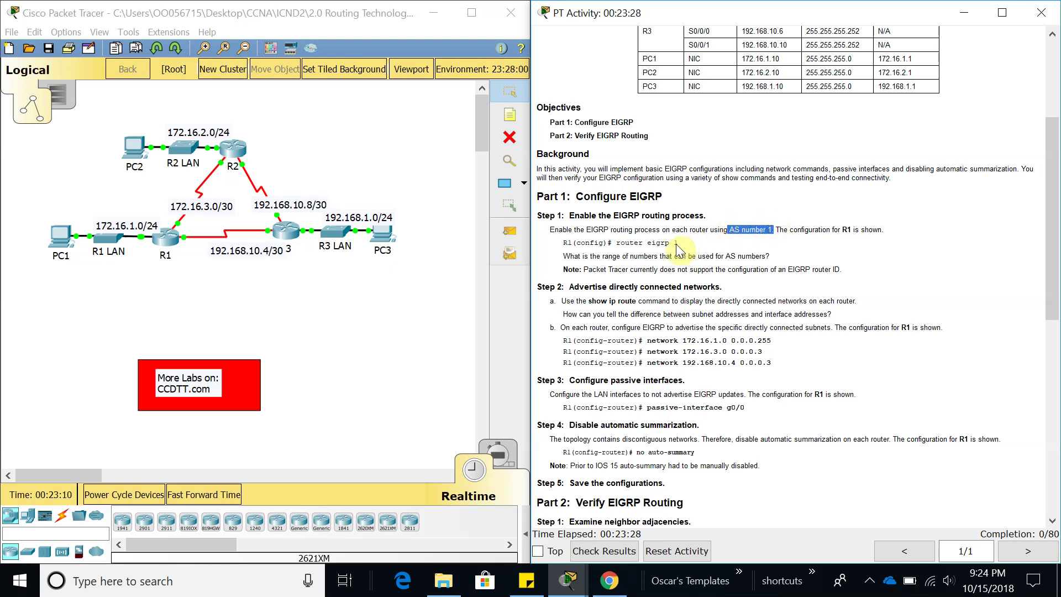
left_click_drag(678, 244, 624, 243)
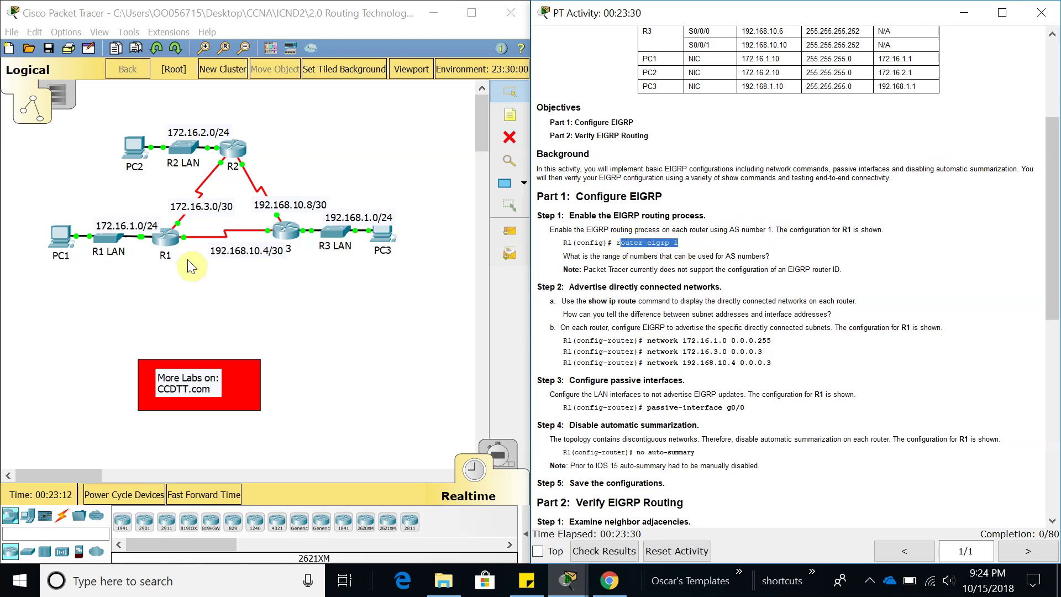
double_click(167, 237)
left_click_drag(435, 109, 91, 19)
left_click_drag(367, 354, 525, 559)
left_click(123, 44)
left_click(316, 386)
key("Return")
key("Return")
key("Return")
Step: Enter privileged EXEC mode and global configuration mode on R1
type("e")
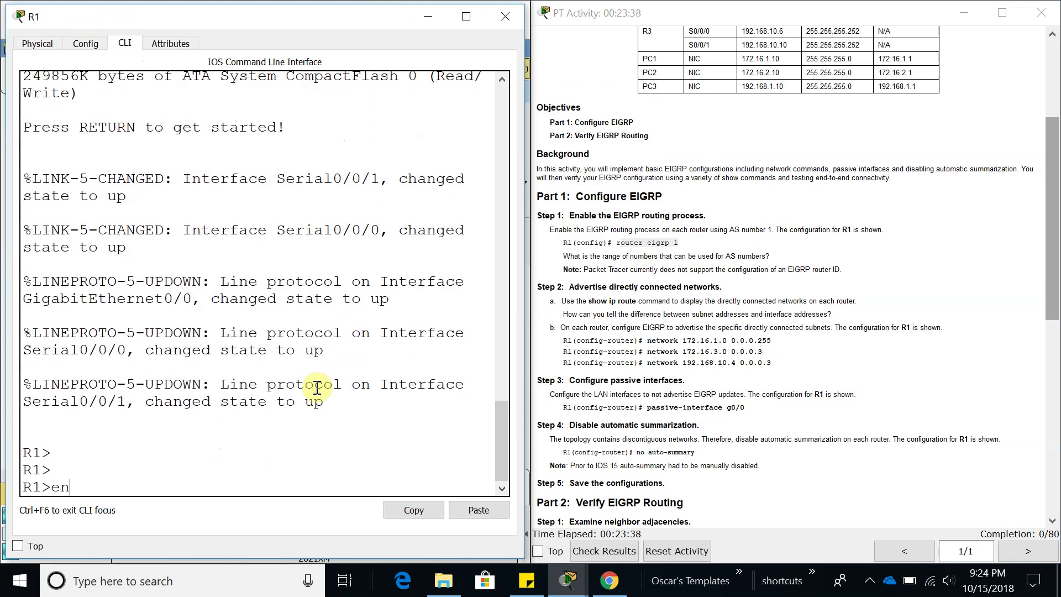
type("n")
key("Tab")
key("Return")
type("confi")
key("Tab")
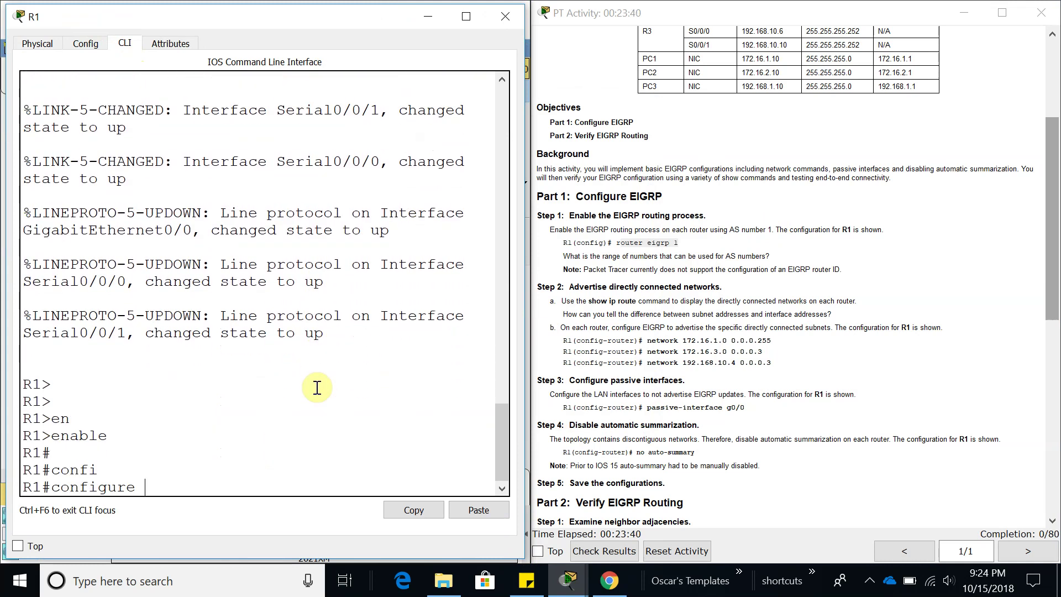
type("t")
key("Return")
key("Return")
Step: Enable the EIGRP routing process on R1 with AS number 1
type("rou")
key("Tab")
type("e")
key("Tab")
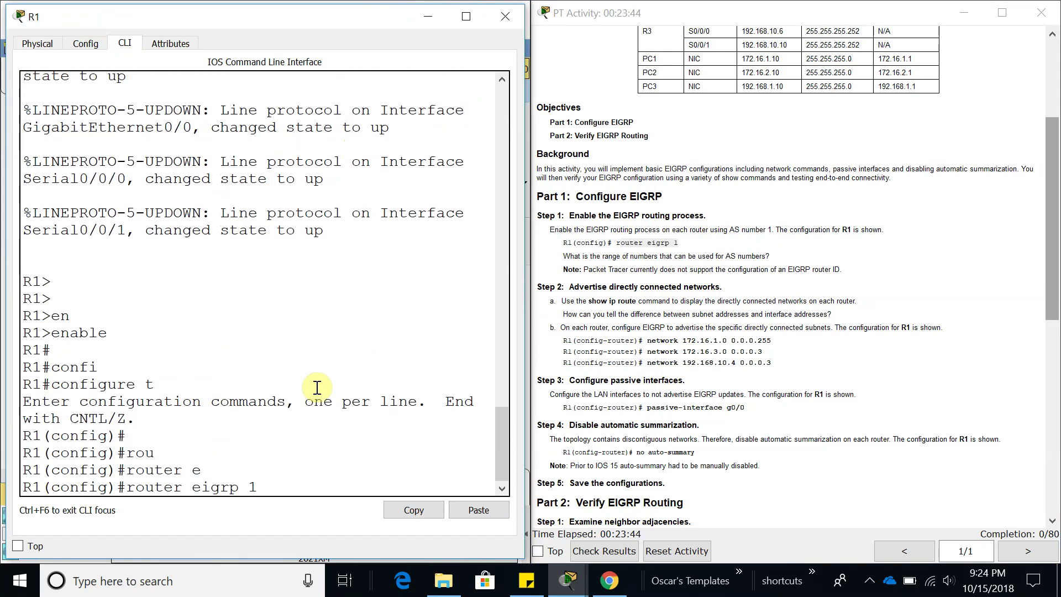
type("1")
key("Return")
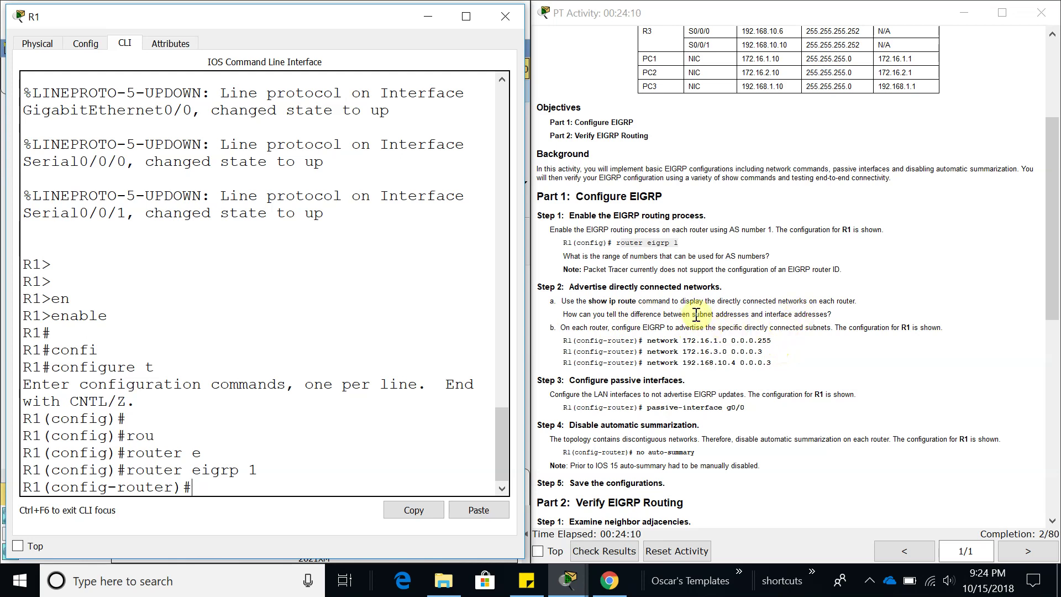
Step: Examine the Step 2 network commands for R1 and its interfaces in the addressing table of the activity instructions
left_click_drag(683, 340, 728, 339)
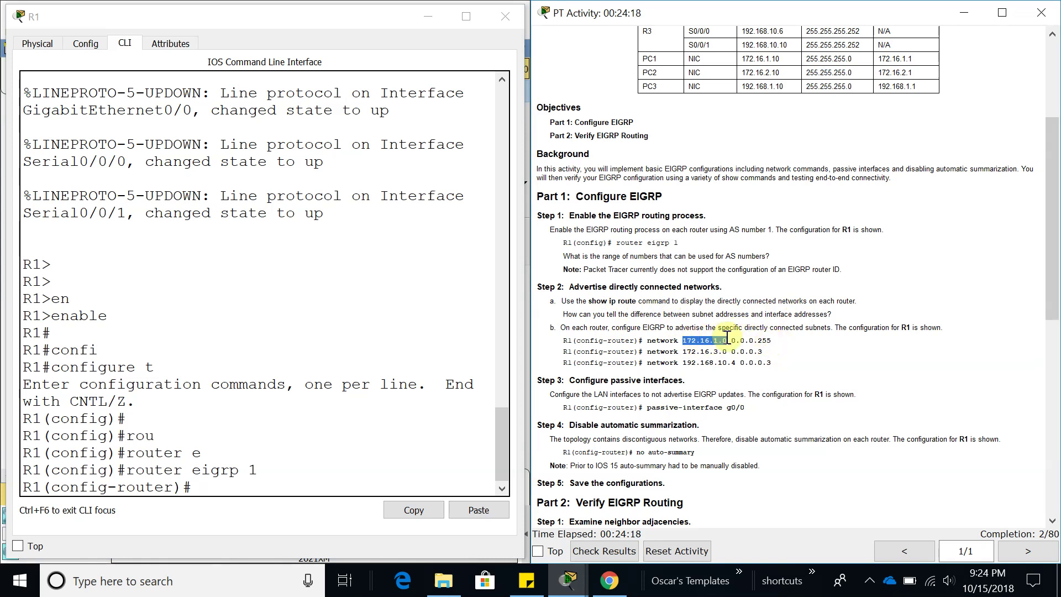
left_click_drag(771, 341, 732, 342)
scroll(732, 339, "up", 3)
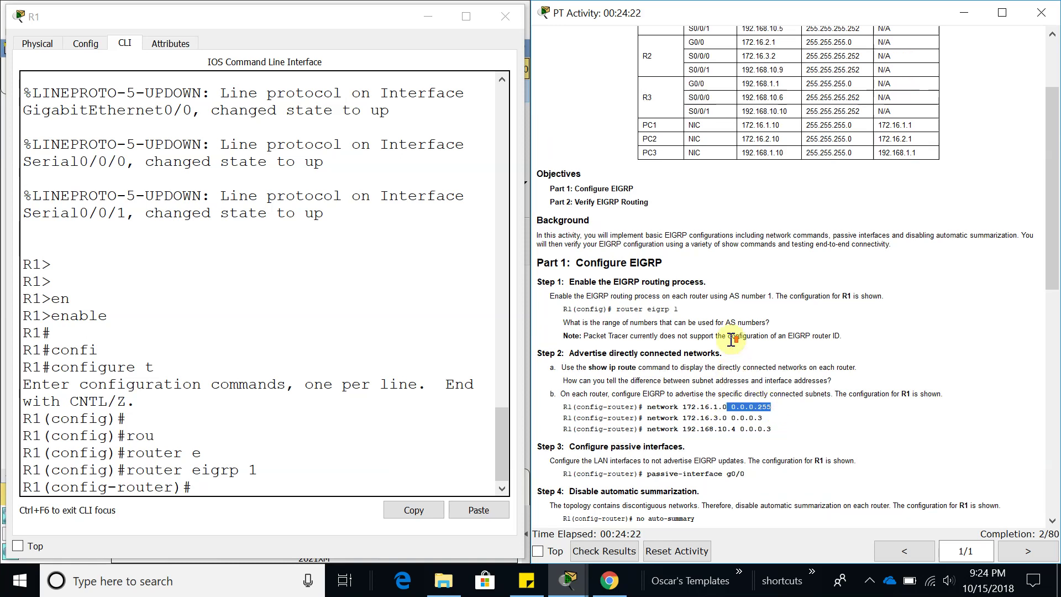
scroll(795, 347, "up", 2)
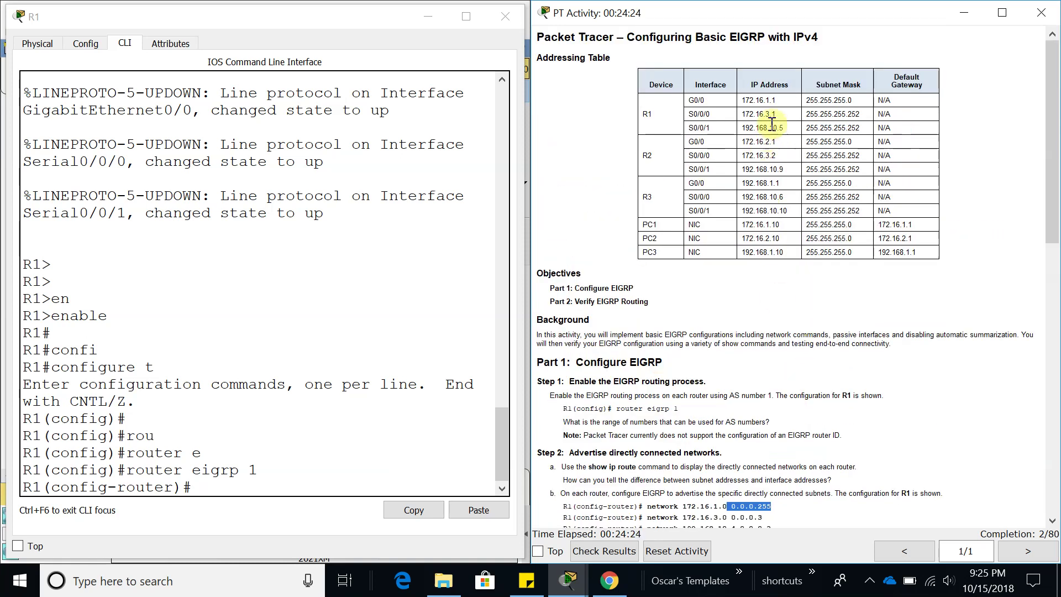
left_click_drag(715, 101, 689, 115)
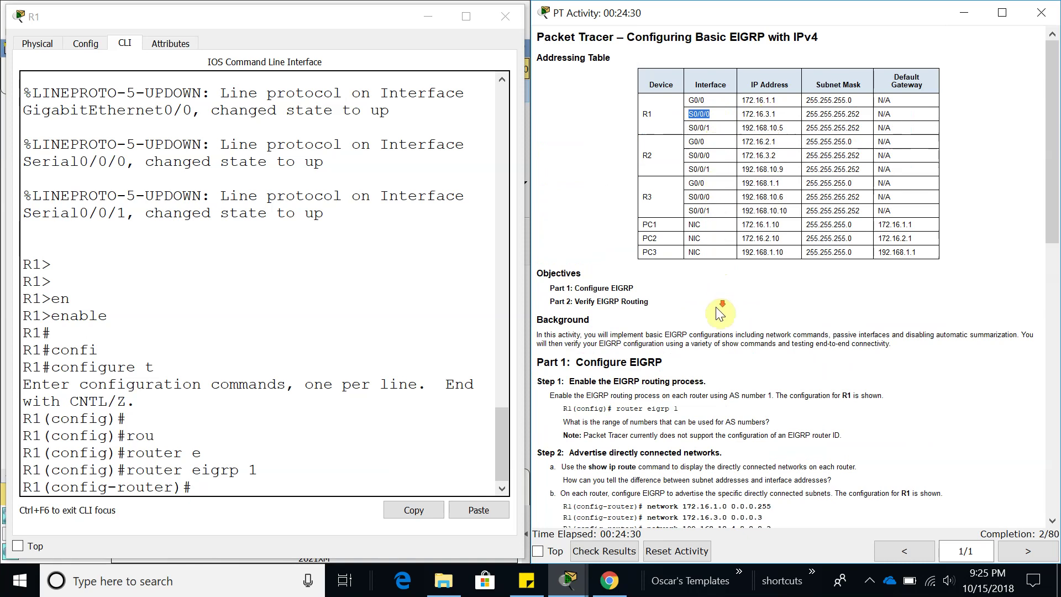
scroll(718, 314, "down", 3)
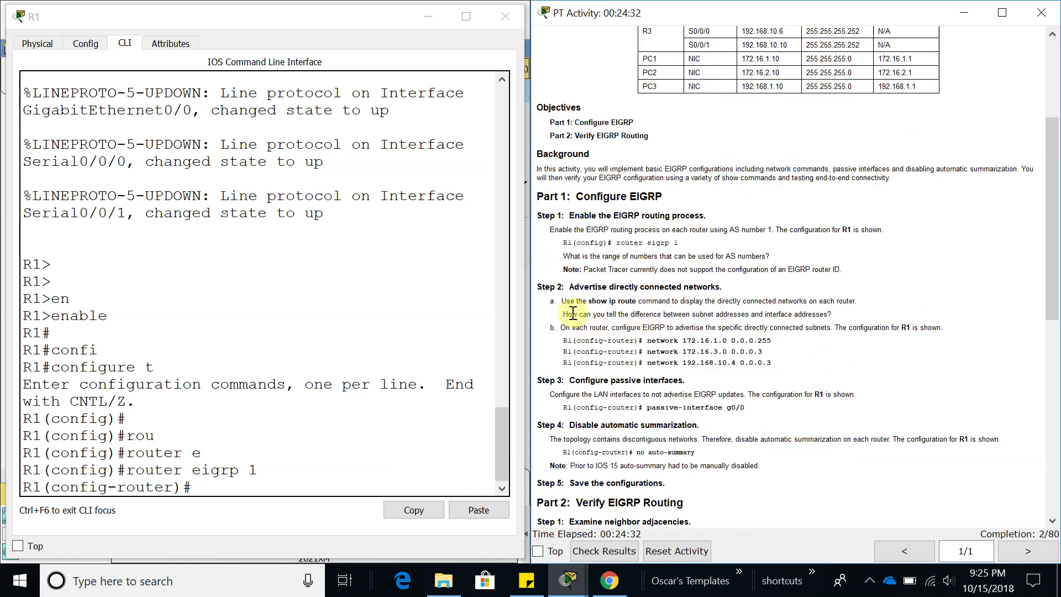
left_click_drag(562, 313, 832, 314)
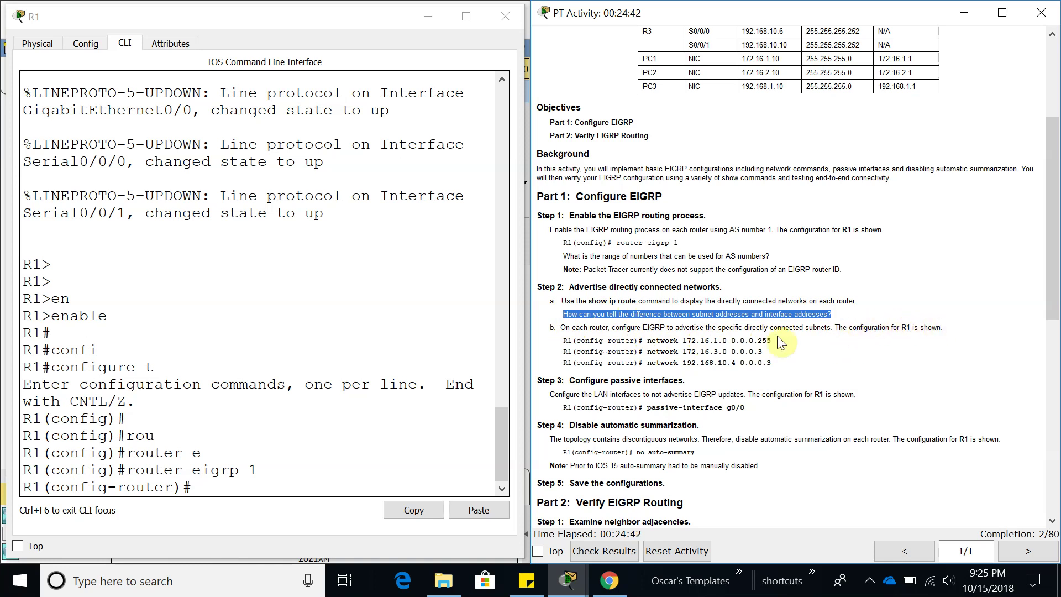
scroll(718, 340, "down", 2)
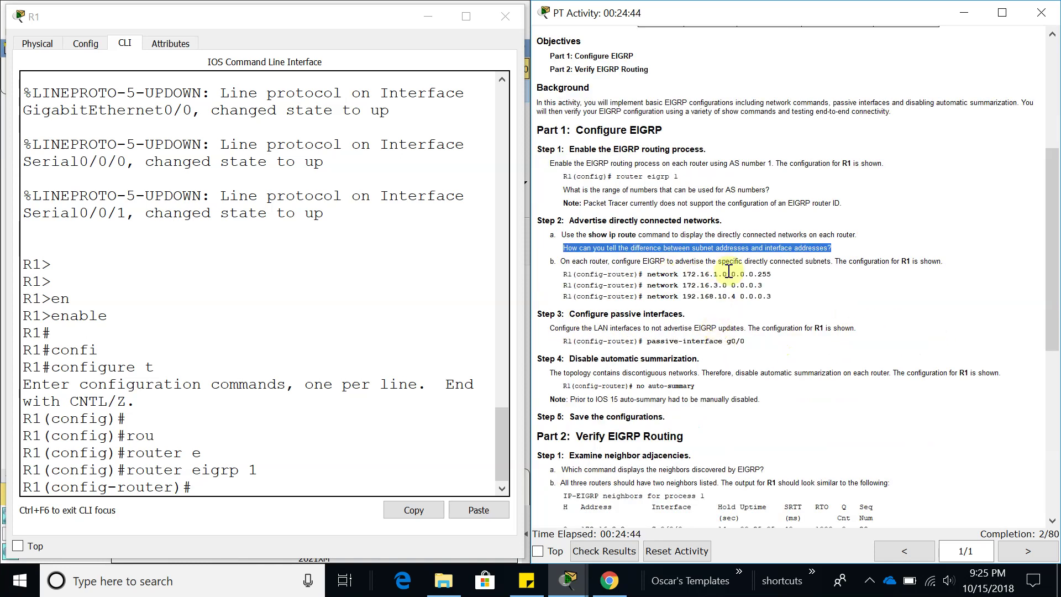
Step: Advertise network 172.16.1.0 with wildcard mask 0.0.0.255 in R1's EIGRP process
left_click(353, 467)
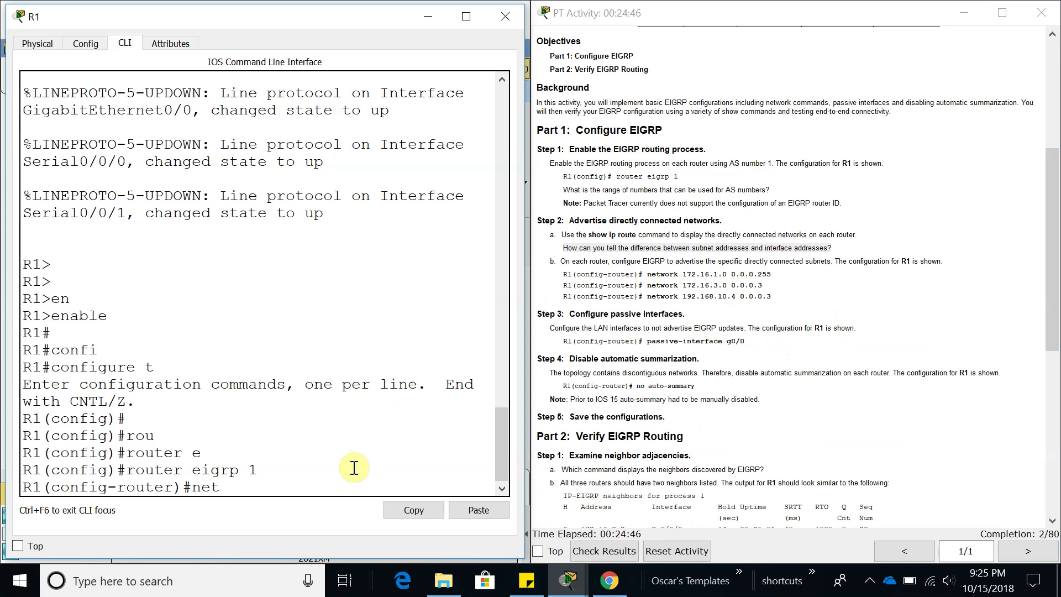
key("Tab")
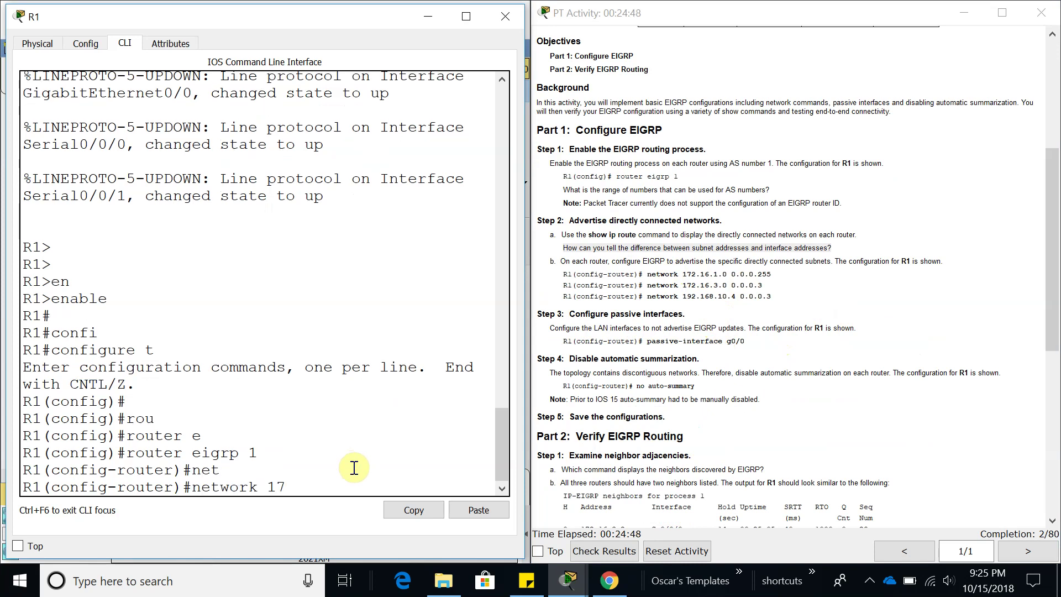
type("172.16.1.0 0.0.0.255")
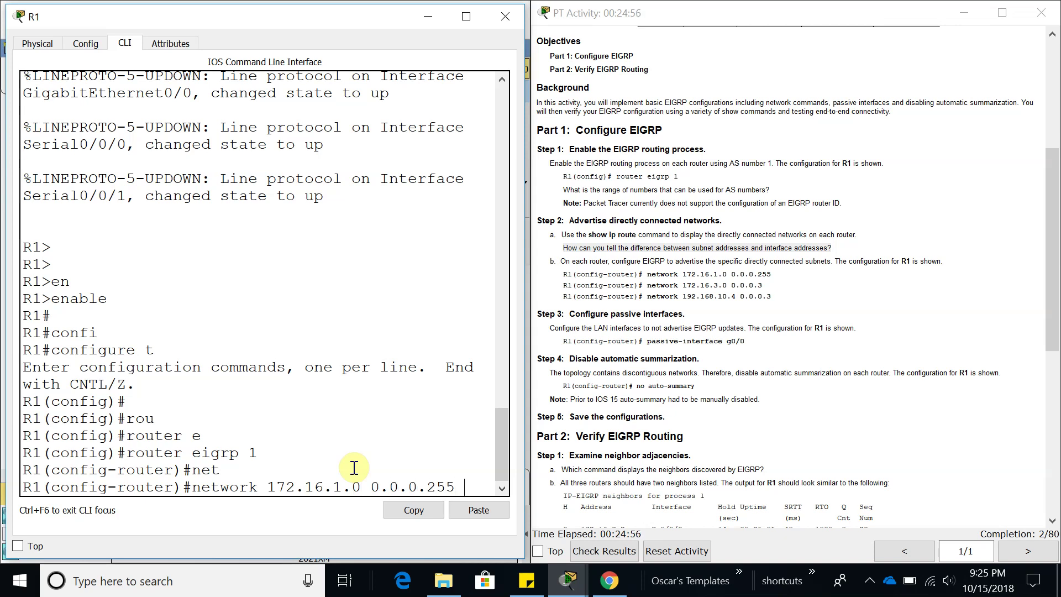
key("Return")
Step: Advertise networks 172.16.3.0 and 192.168.1.4, each with wildcard mask 0.0.0.3, in R1's EIGRP process
key("Up")
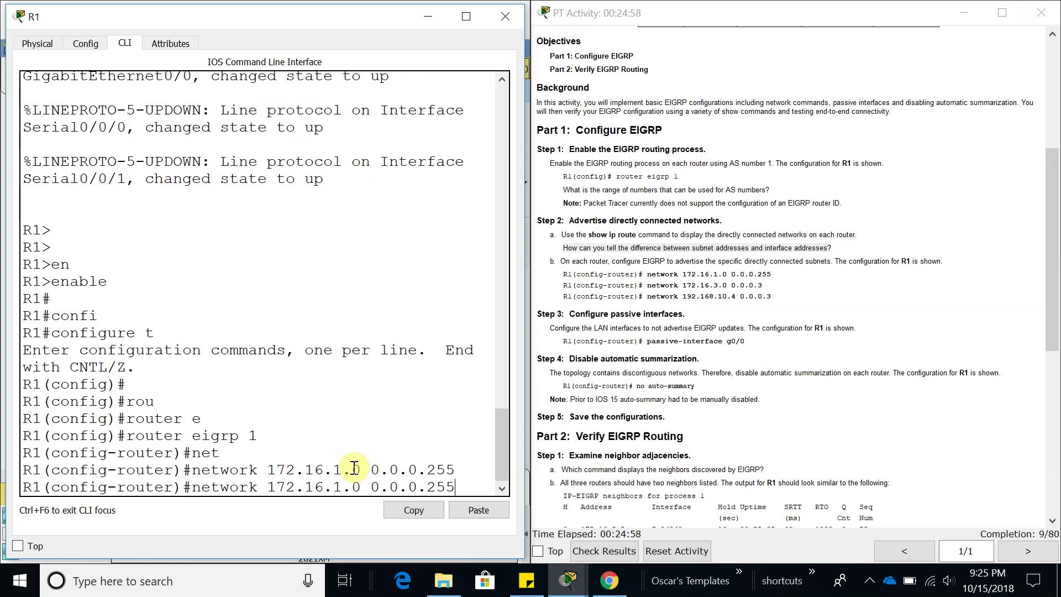
key("BackSpace")
type("3")
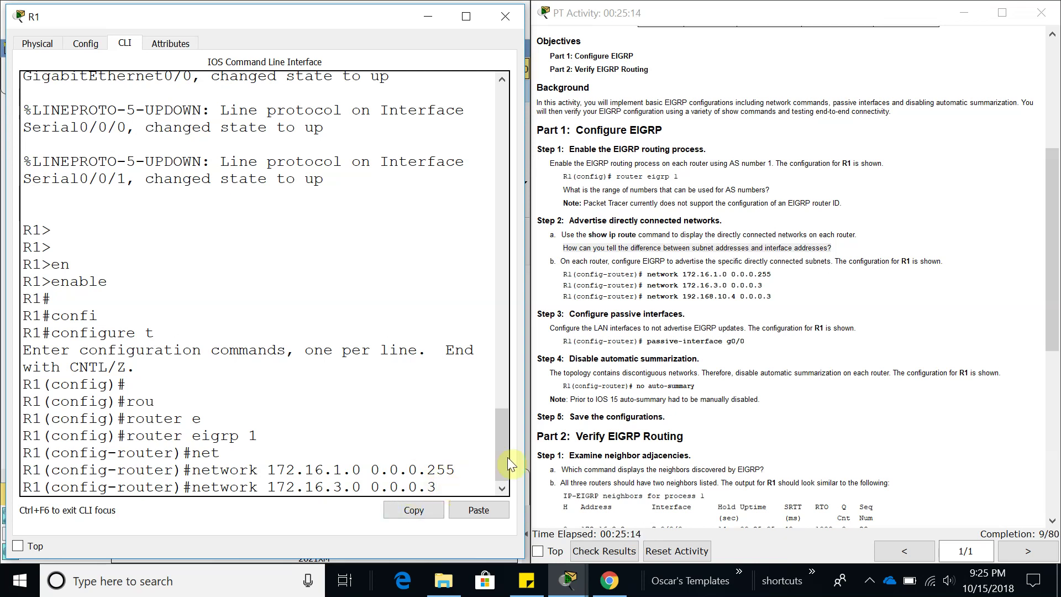
key("Return")
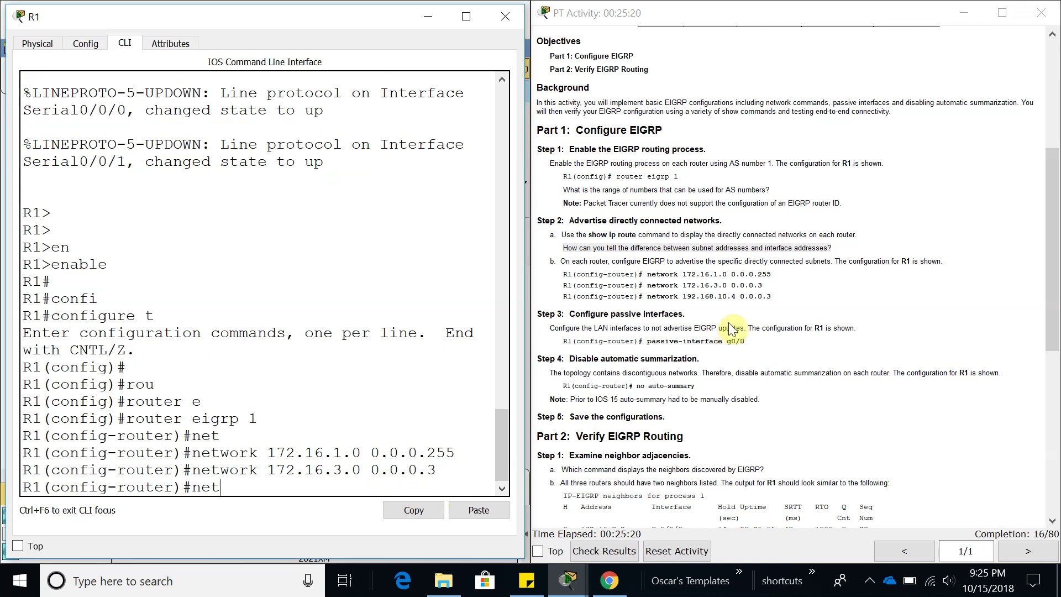
key("Tab")
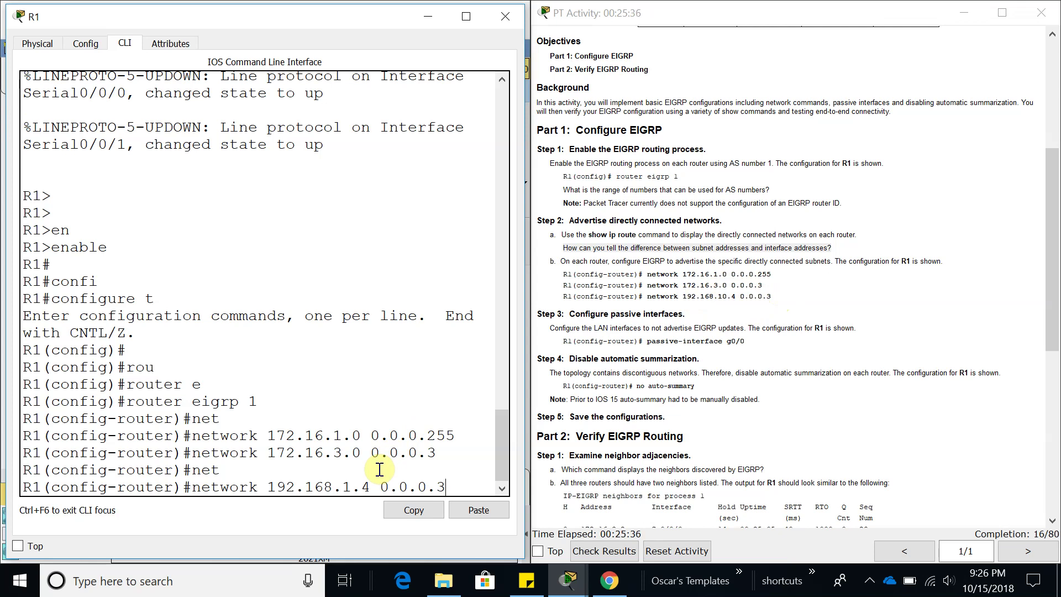
key("Return")
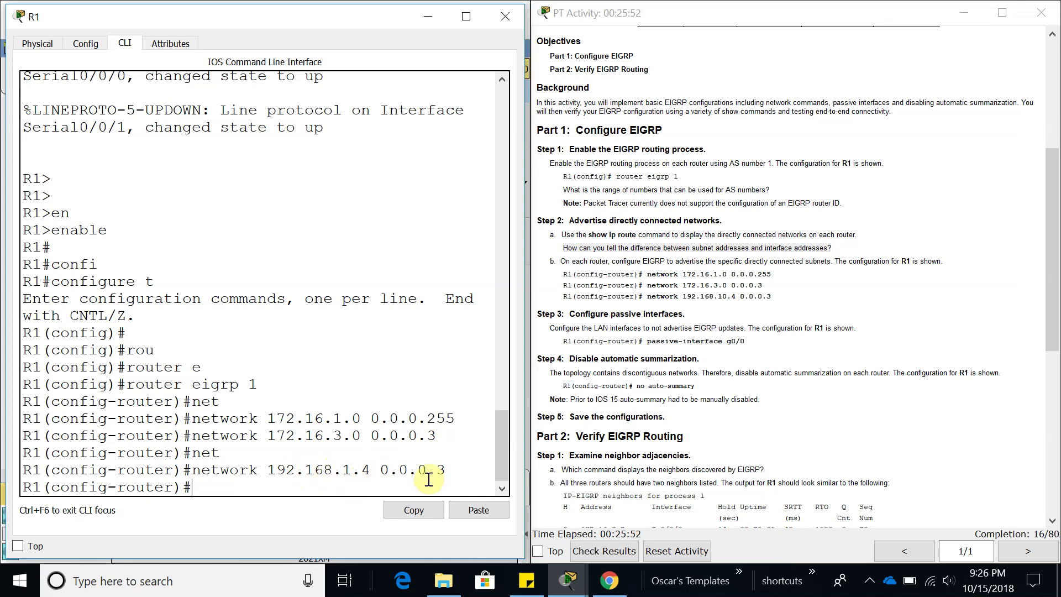
Step: Set R1's LAN interface g0/0 as a passive interface for EIGRP, following Step 3 of the instructions
left_click_drag(780, 297, 624, 275)
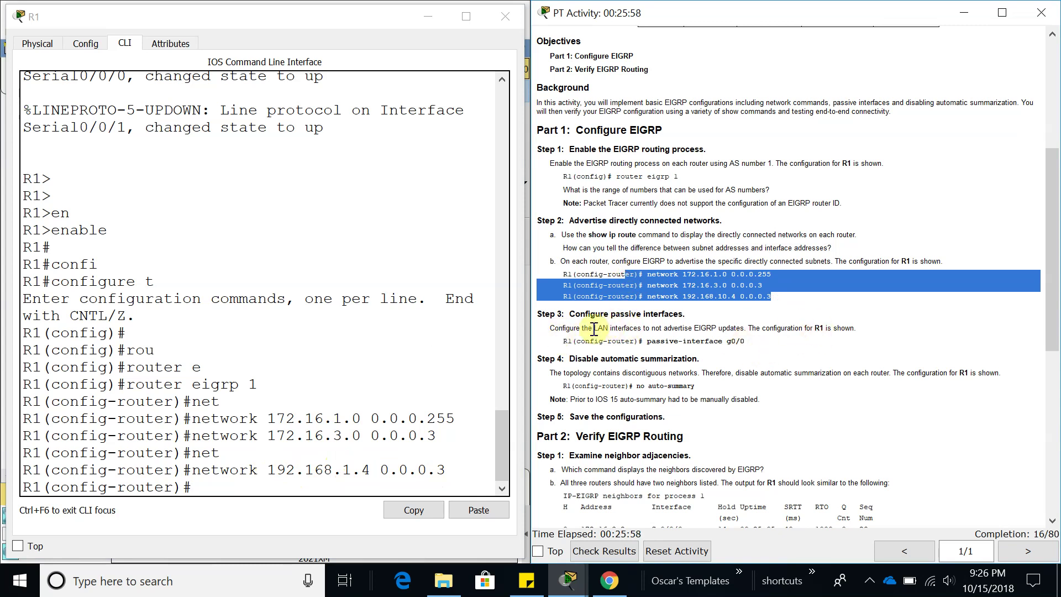
left_click_drag(595, 329, 651, 334)
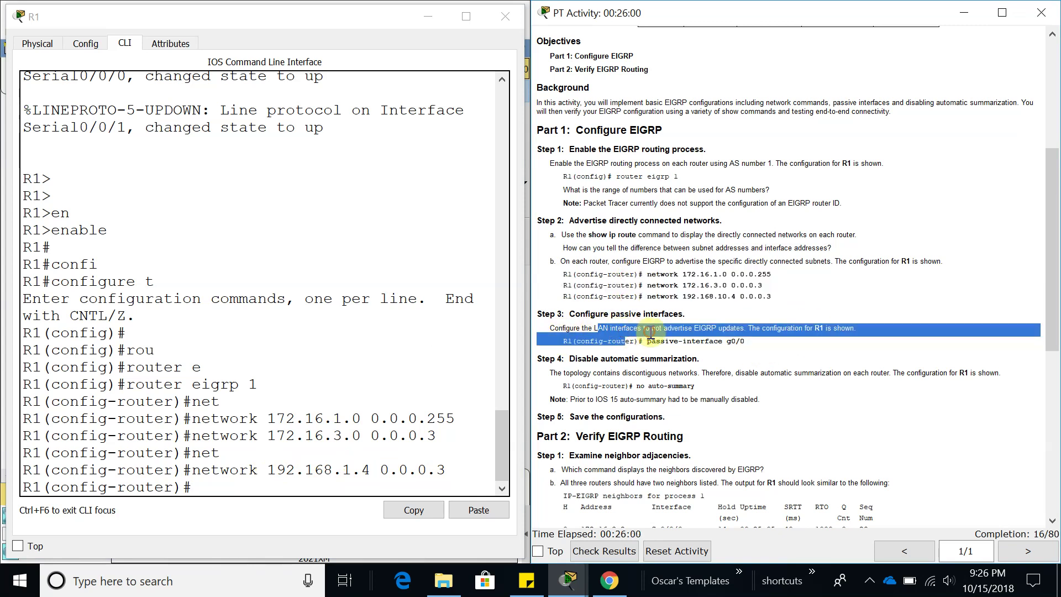
left_click(651, 333)
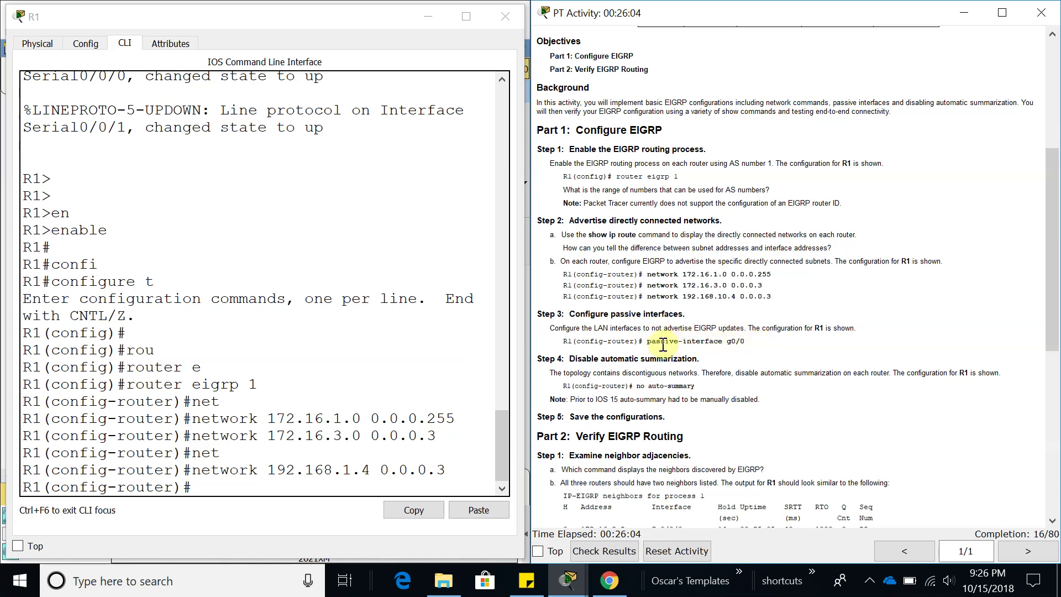
left_click(229, 488)
type("pa")
key("Tab")
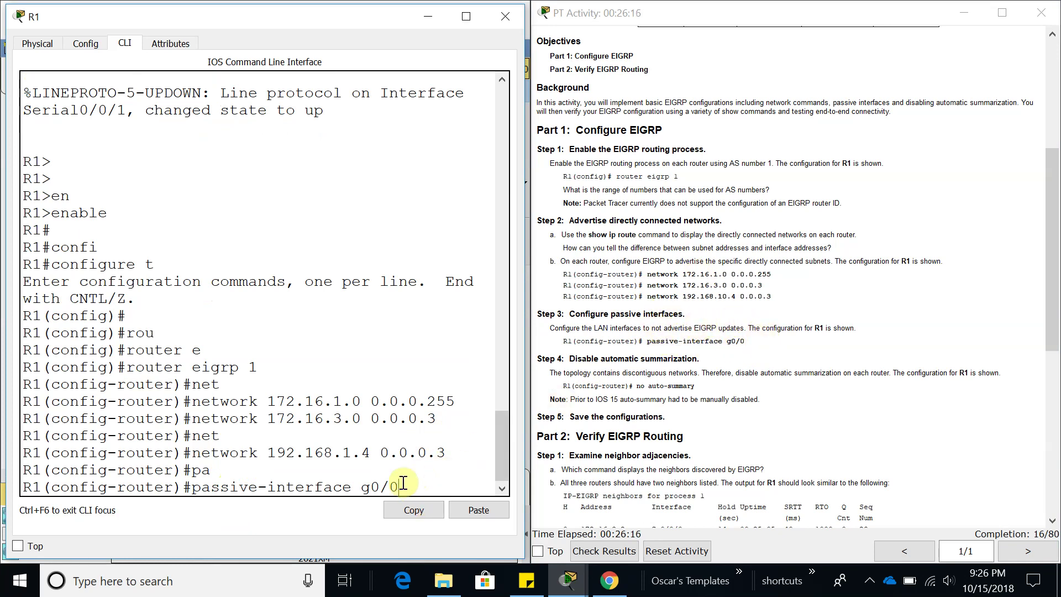
left_click_drag(313, 4, 823, 22)
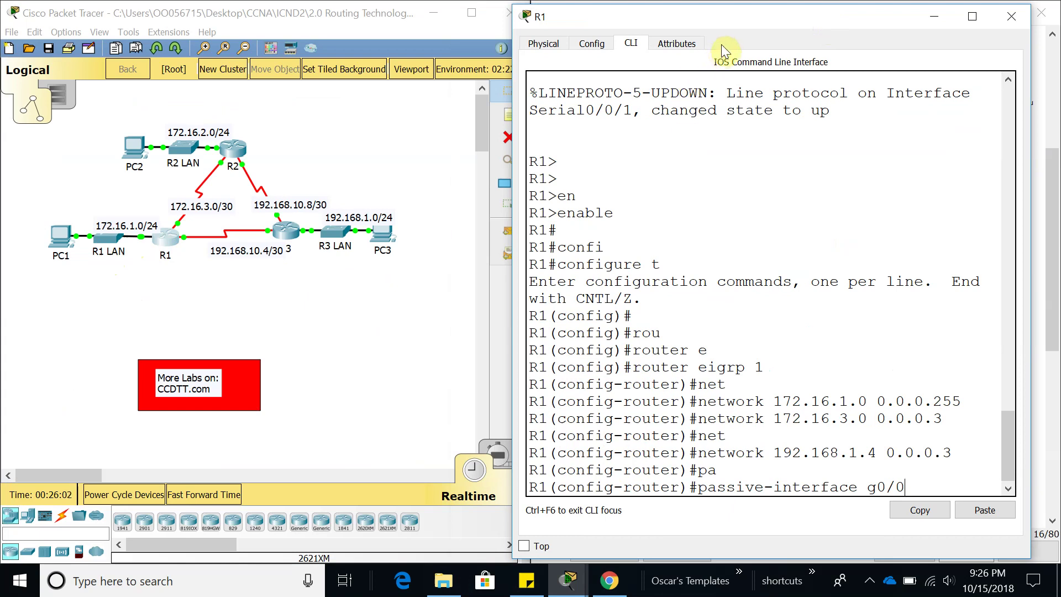
left_click_drag(719, 8, 215, 19)
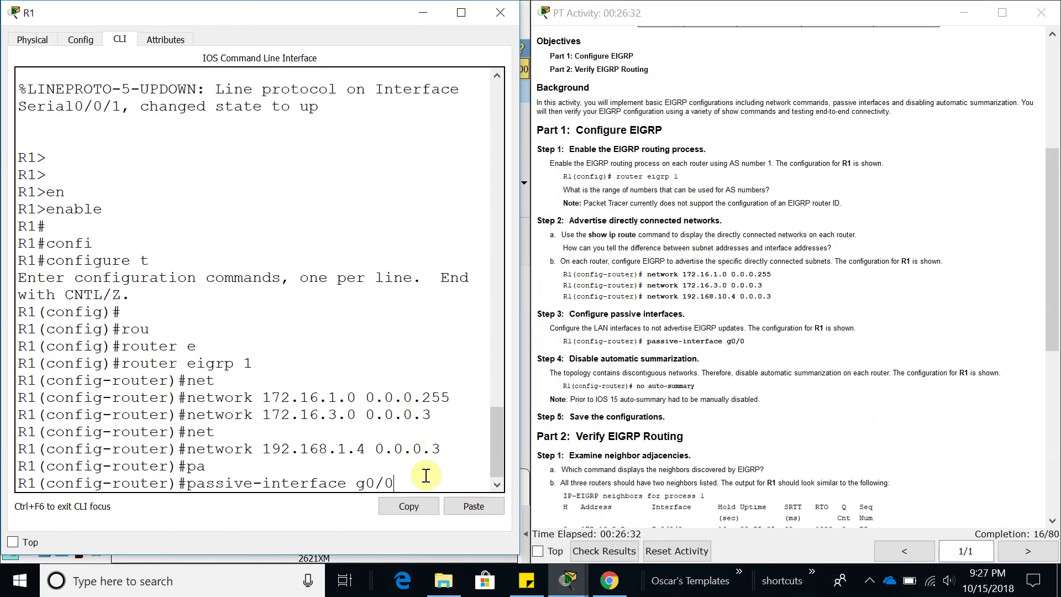
key("Return")
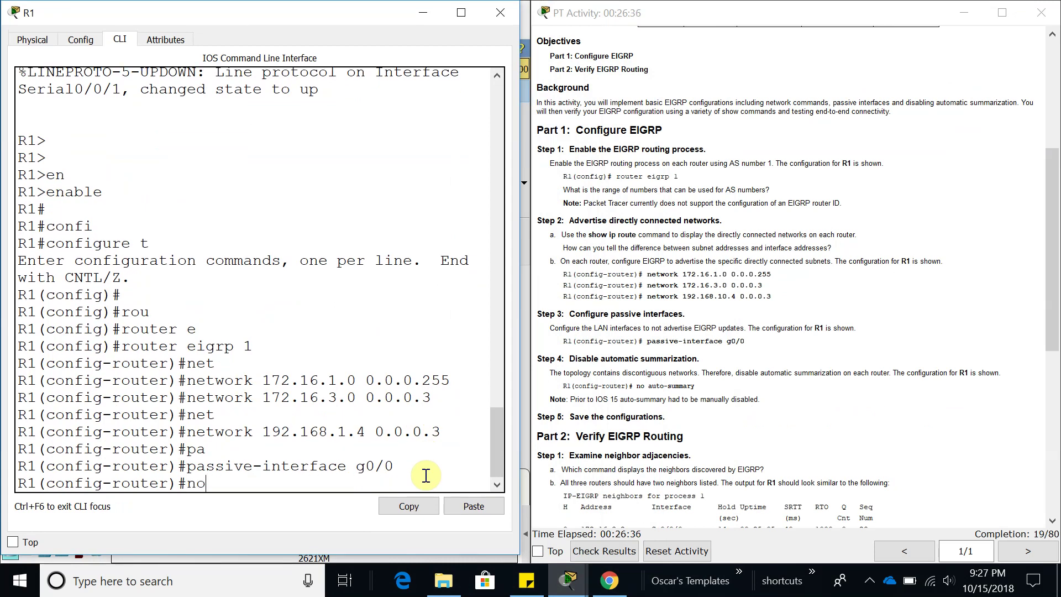
Step: Disable automatic summarization in R1's EIGRP process with no auto-summary and end the configuration session
type("no au")
key("Tab")
key("Tab")
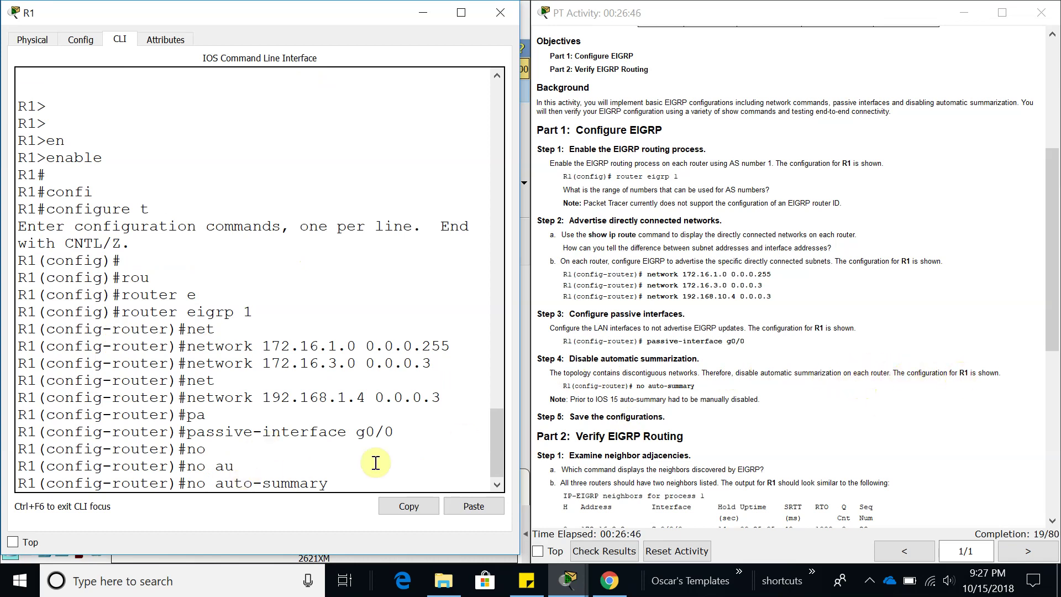
key("Return")
key("Return")
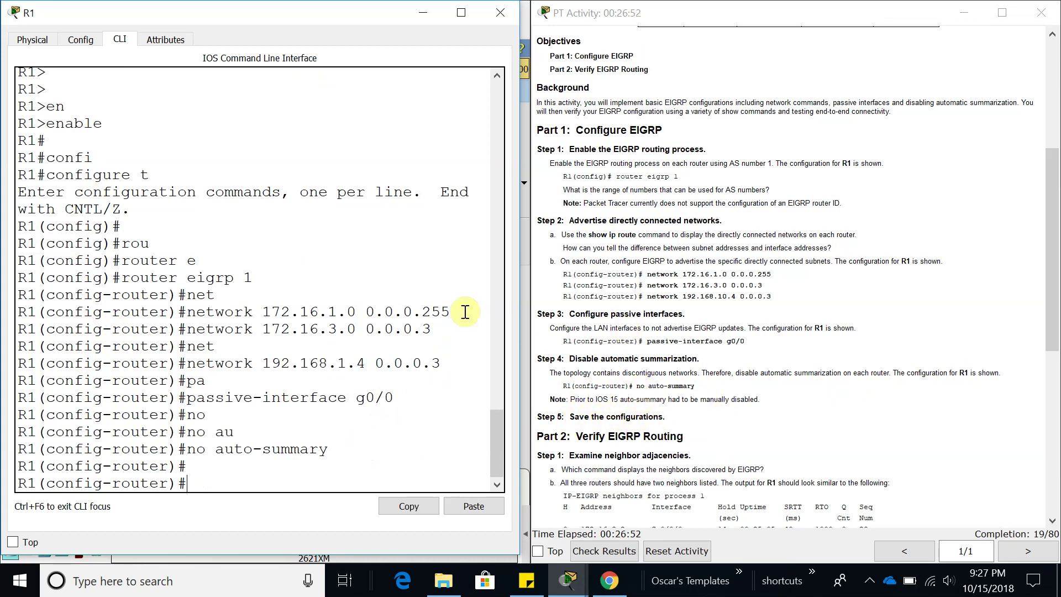
key("Return")
key("Return")
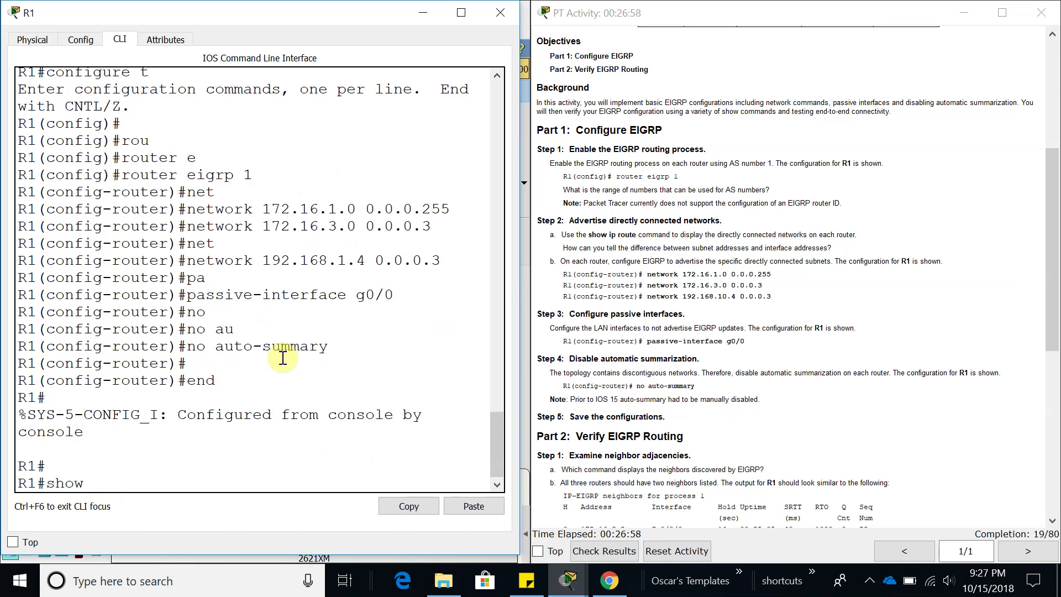
Step: Display R1's EIGRP neighbors with show ip eigrp neighbors, and close the router's window
type("show rou")
key("Tab")
key("BackSpace")
key("BackSpace")
type("ip e")
key("Tab")
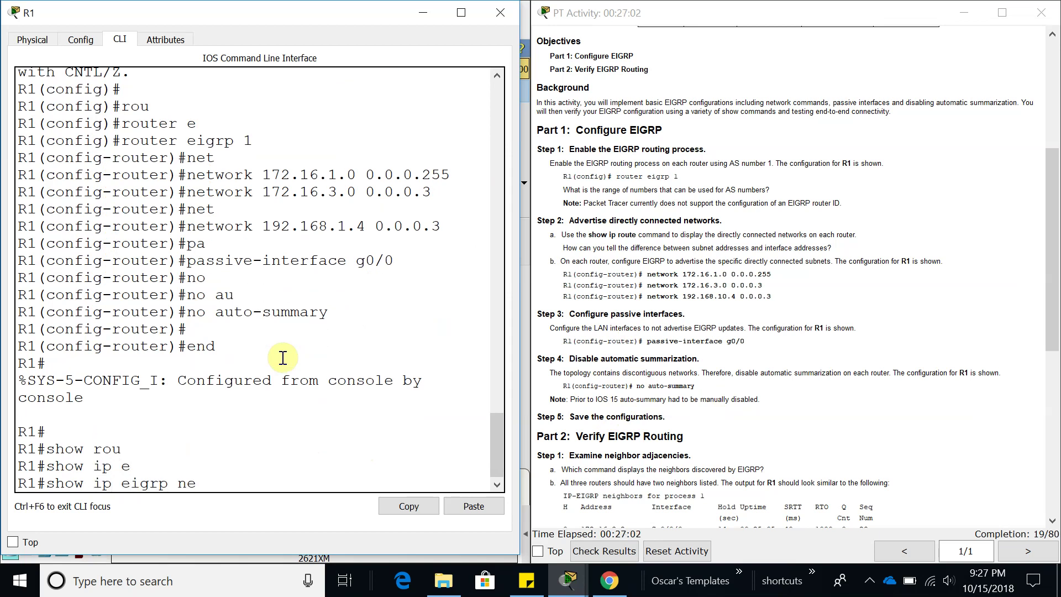
key("Tab")
key("Return")
key("Return")
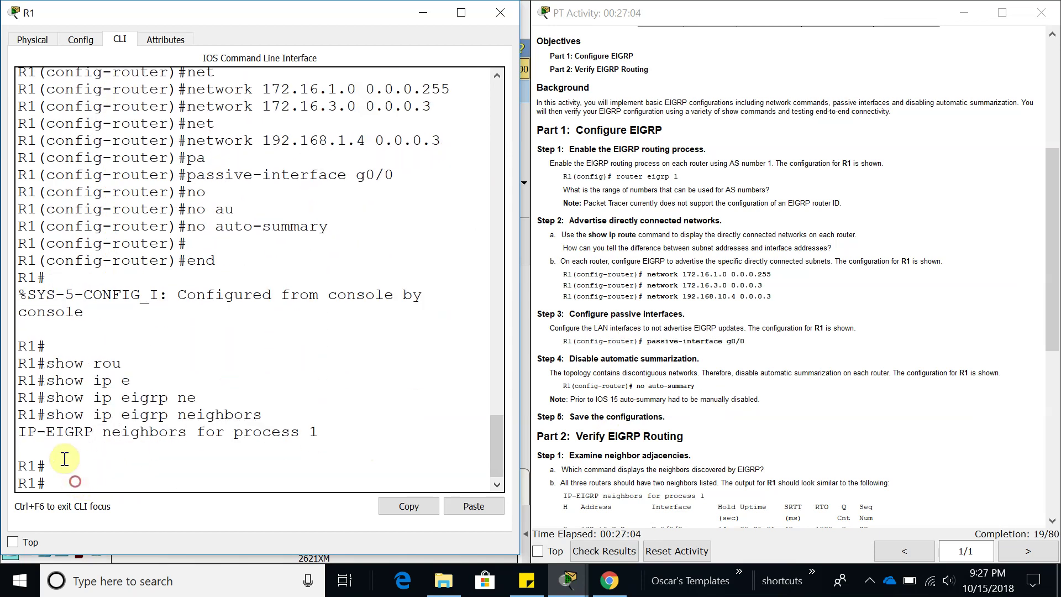
left_click_drag(74, 478, 37, 382)
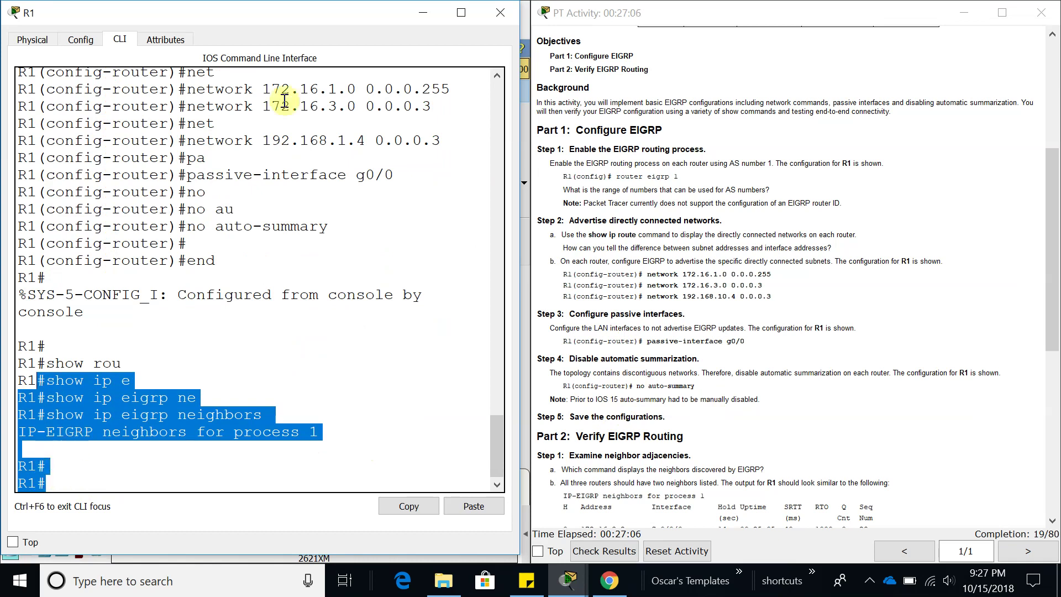
left_click(493, 12)
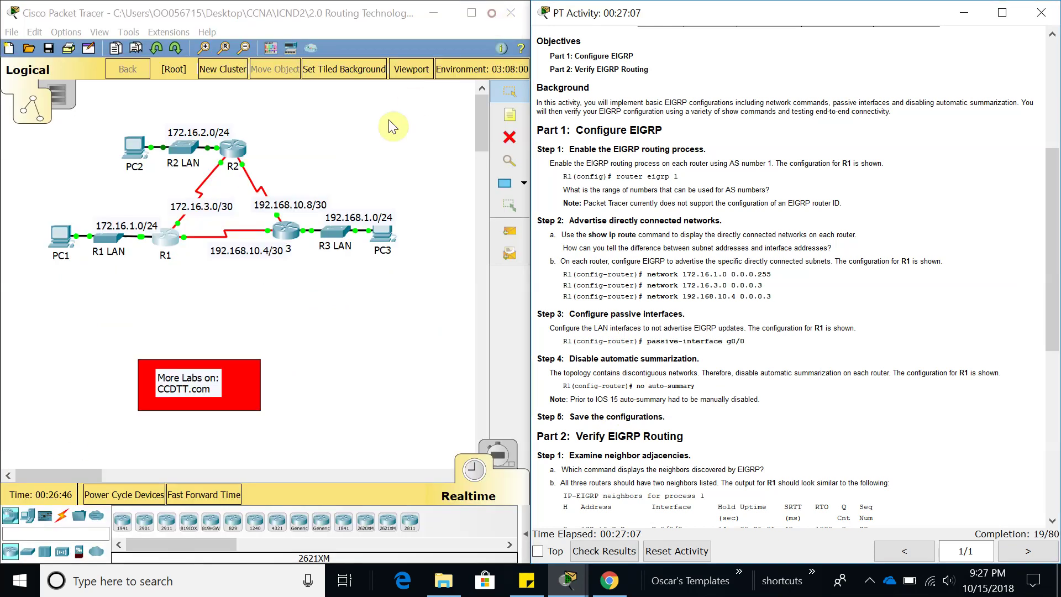
Step: Open R2's command-line interface in an enlarged window beside the topology and enter privileged EXEC mode
left_click(244, 148)
left_click_drag(434, 105, 632, 18)
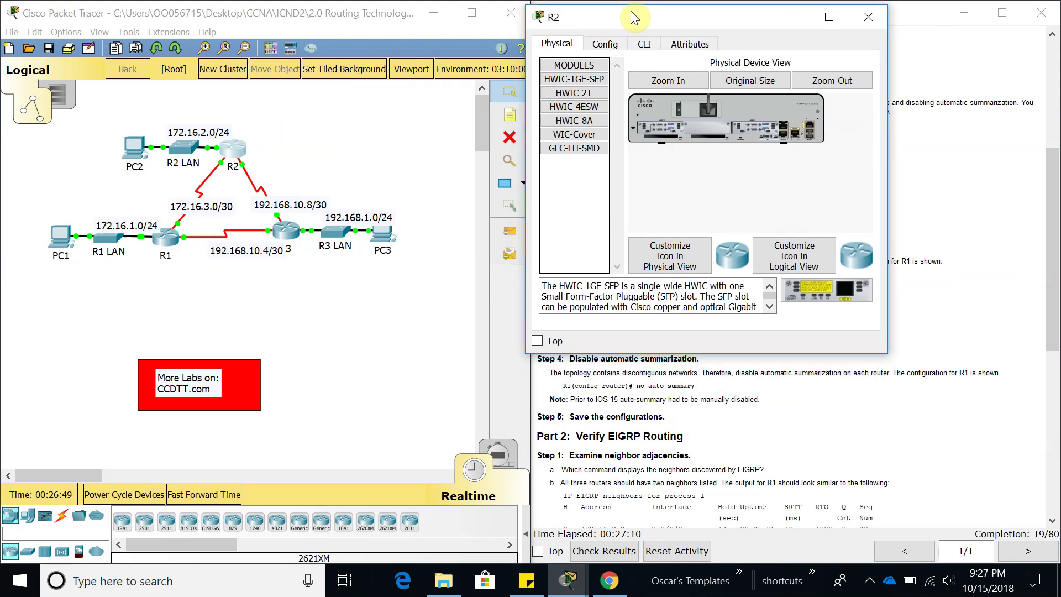
left_click_drag(886, 351, 1055, 559)
left_click(648, 40)
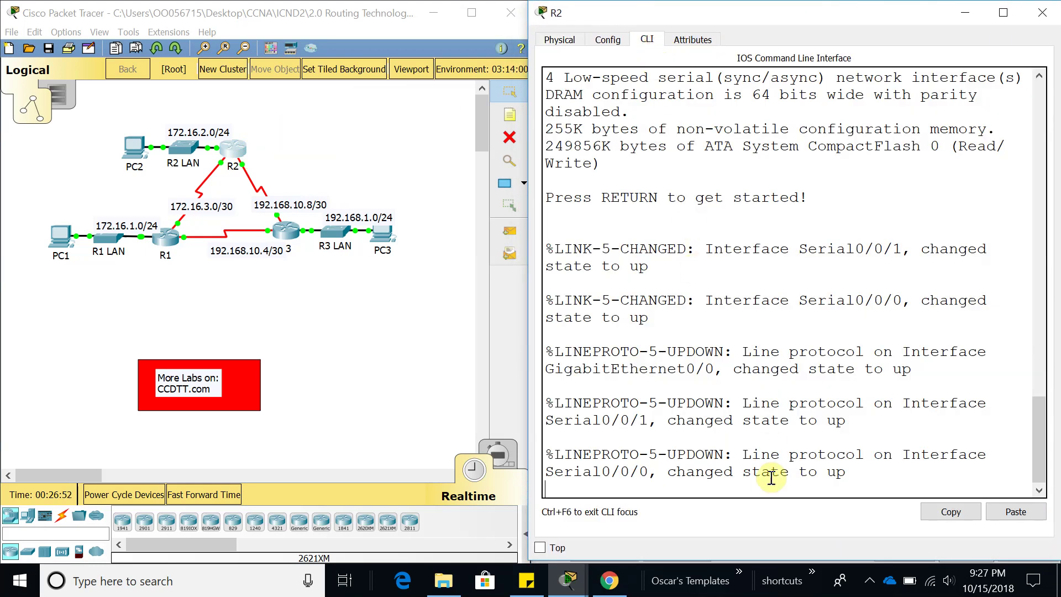
key("Return")
key("Return")
type("en")
key("Tab")
key("Return")
key("Return")
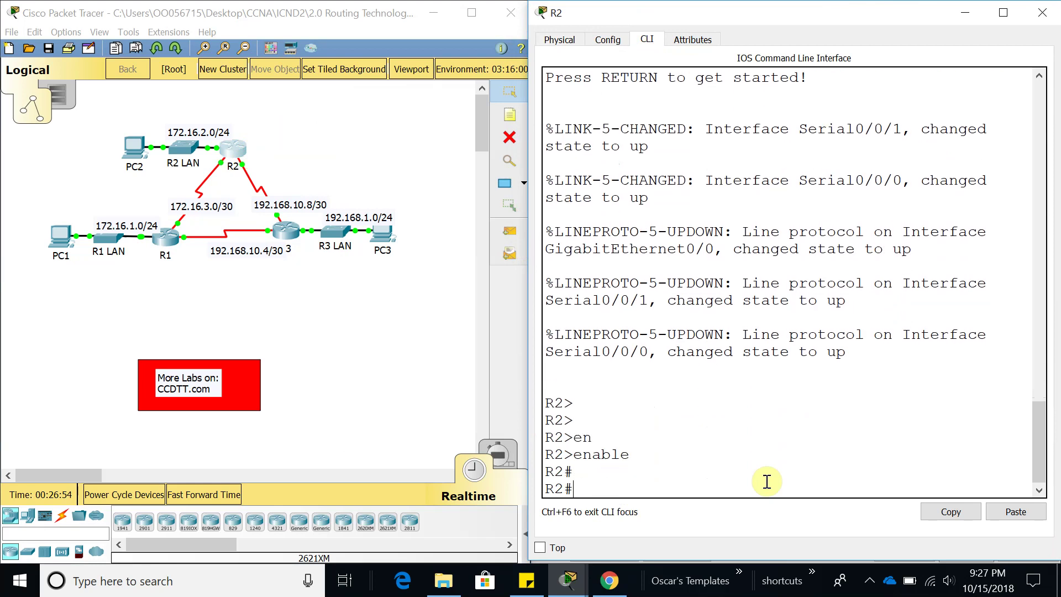
Step: Enter global configuration mode on R2 and enable the EIGRP routing process with AS number 1
type("confi")
key("Tab")
type("terminal")
key("Return")
key("Return")
key("Return")
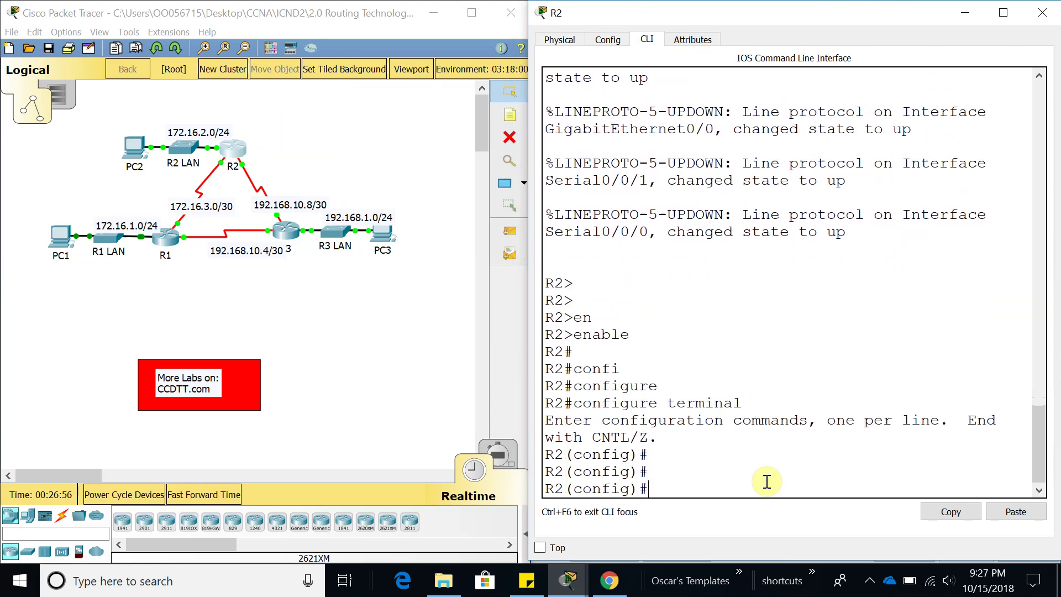
type("rou")
key("Tab")
type("e")
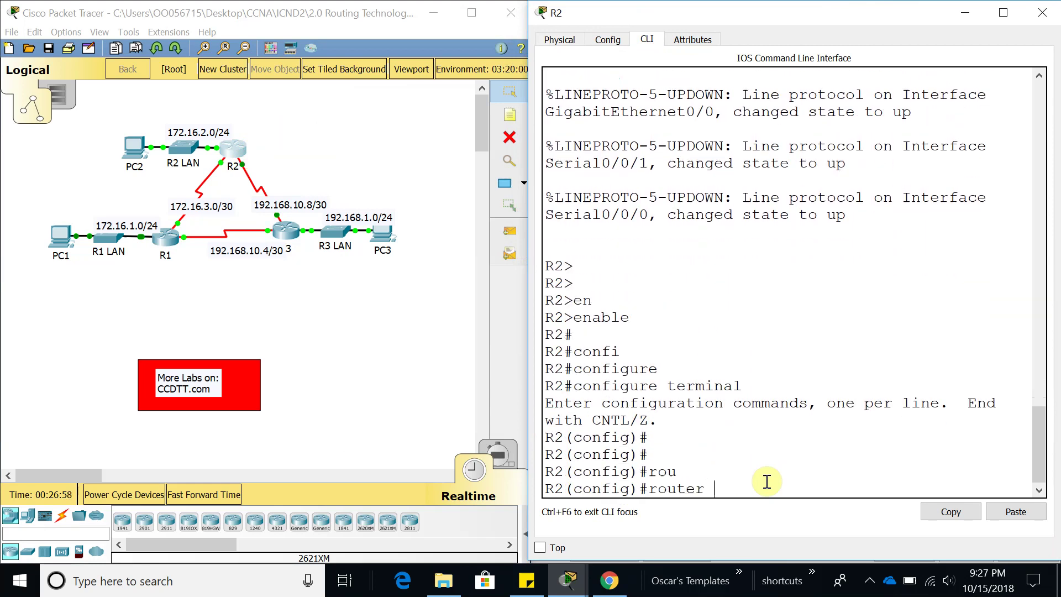
key("Tab")
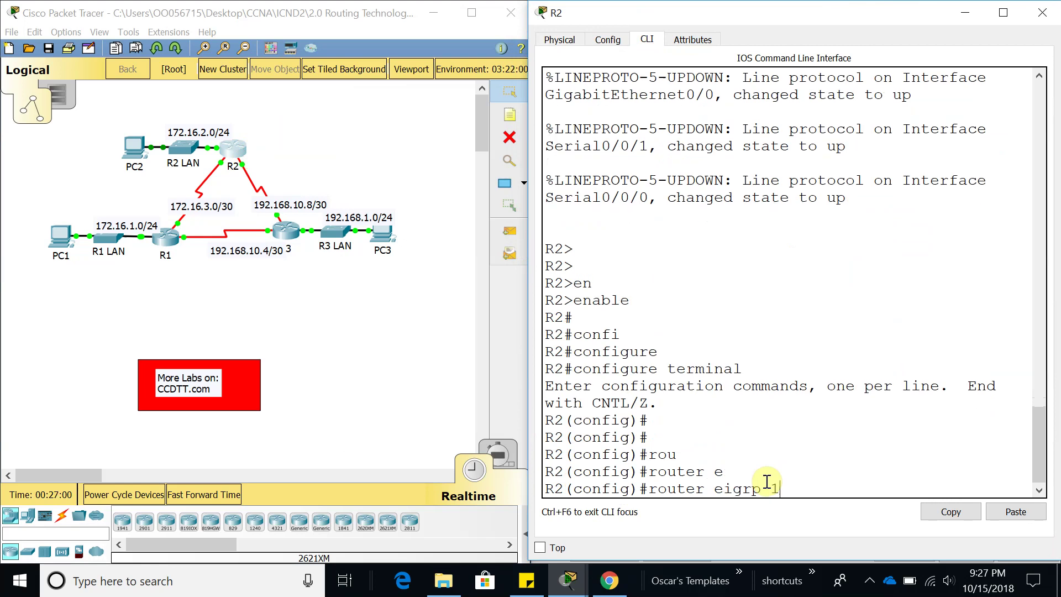
type("1")
key("Return")
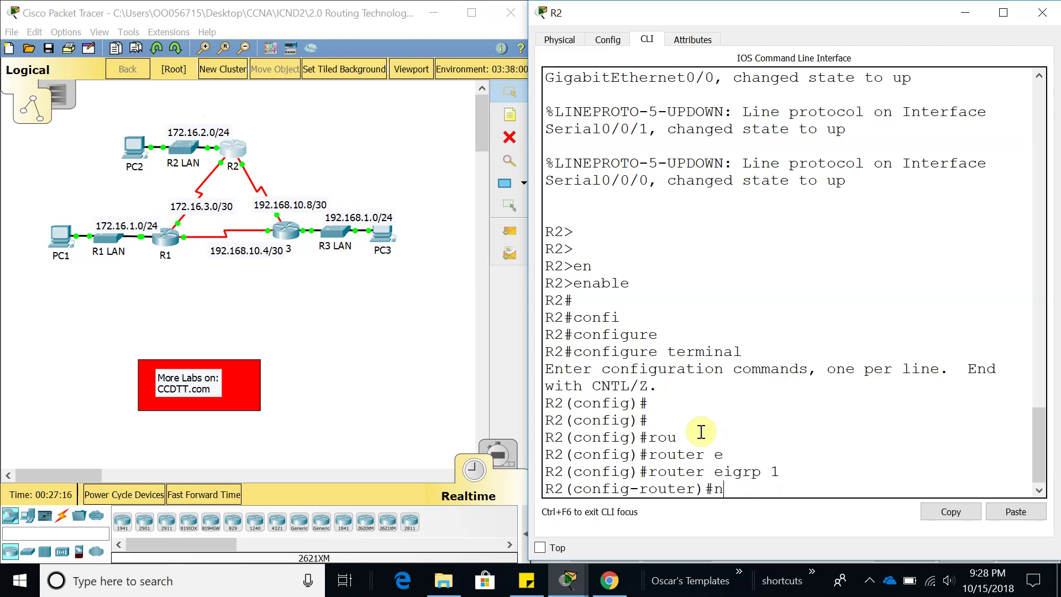
Step: Advertise network 172.16.3.0 with wildcard mask 0.0.0.3 in R2's EIGRP process and examine the adjacency message
type("net")
key("Tab")
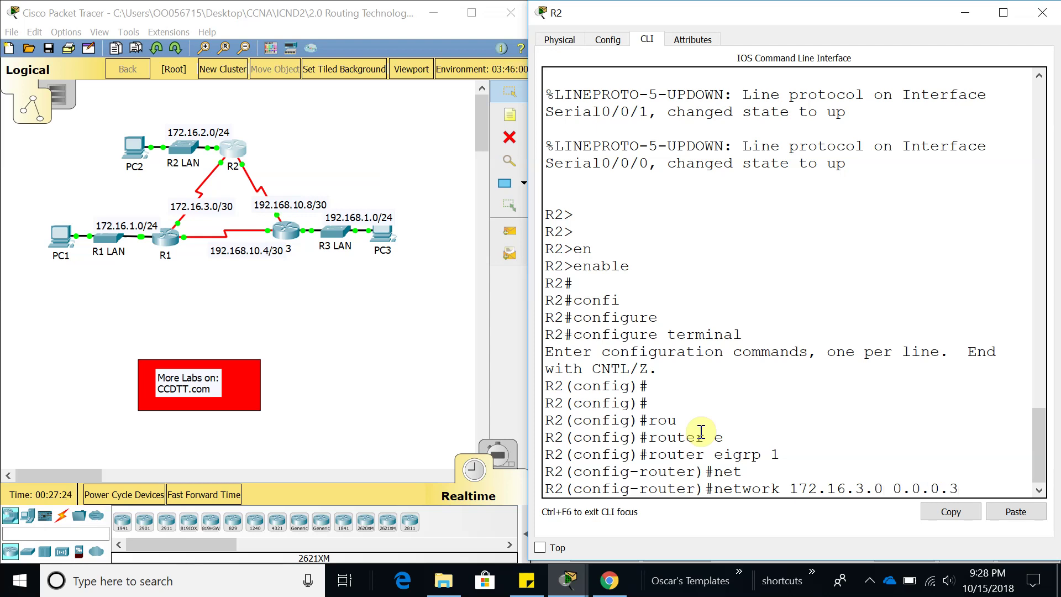
key("Return")
key("Return")
key("Return")
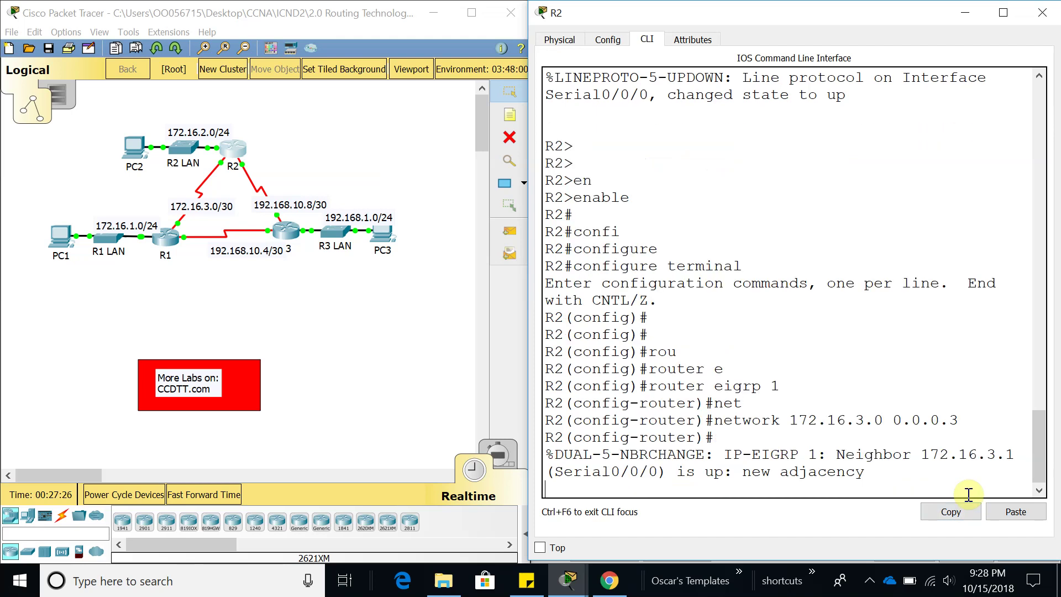
left_click_drag(877, 439, 723, 420)
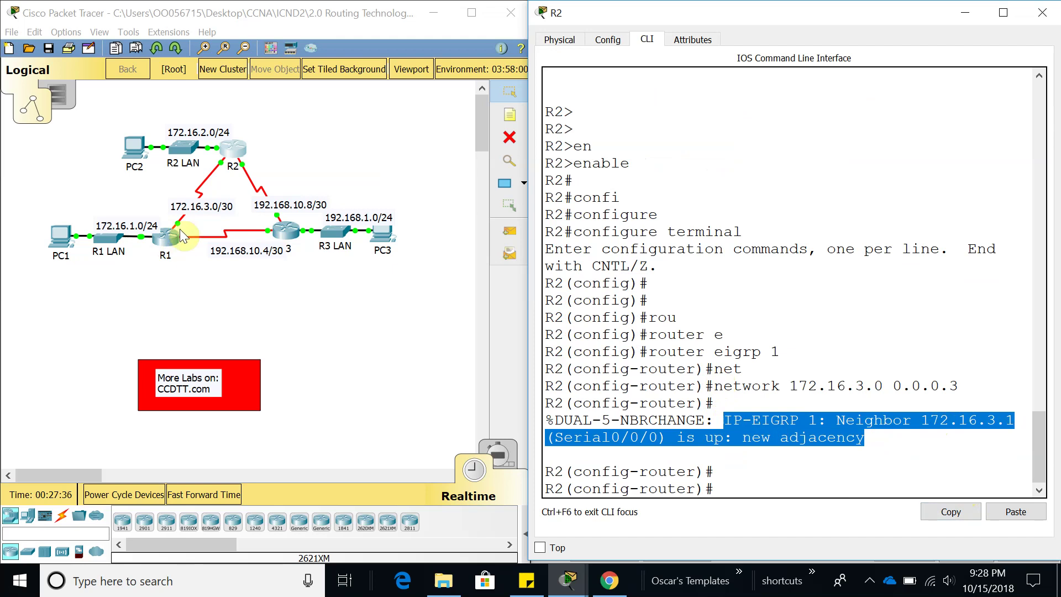
left_click(732, 483)
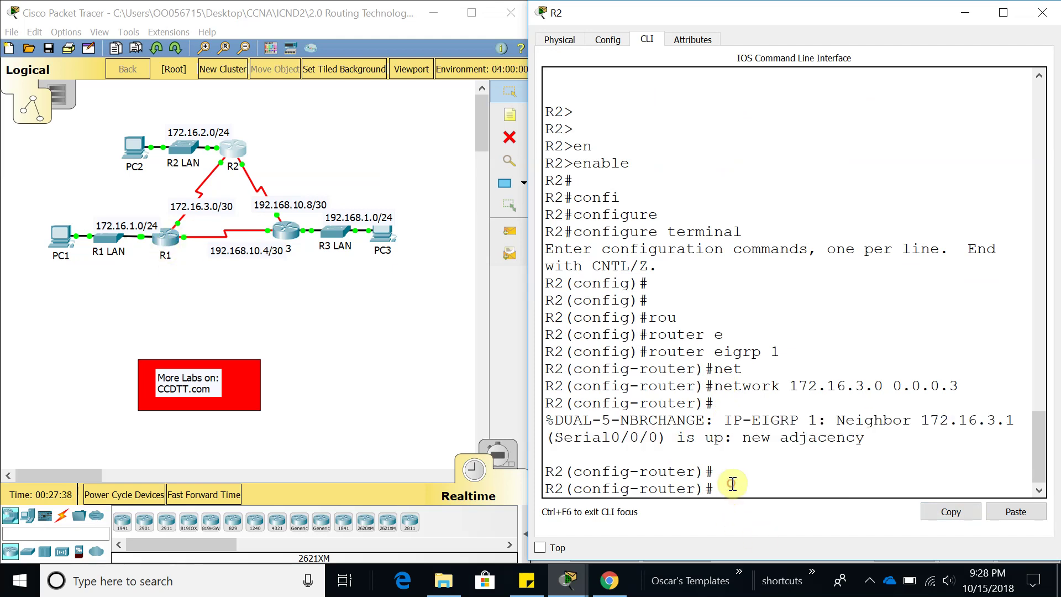
Step: Advertise R2's LAN network 172.16.2.0 with wildcard mask 0.0.0.255 in its EIGRP process
key("Up")
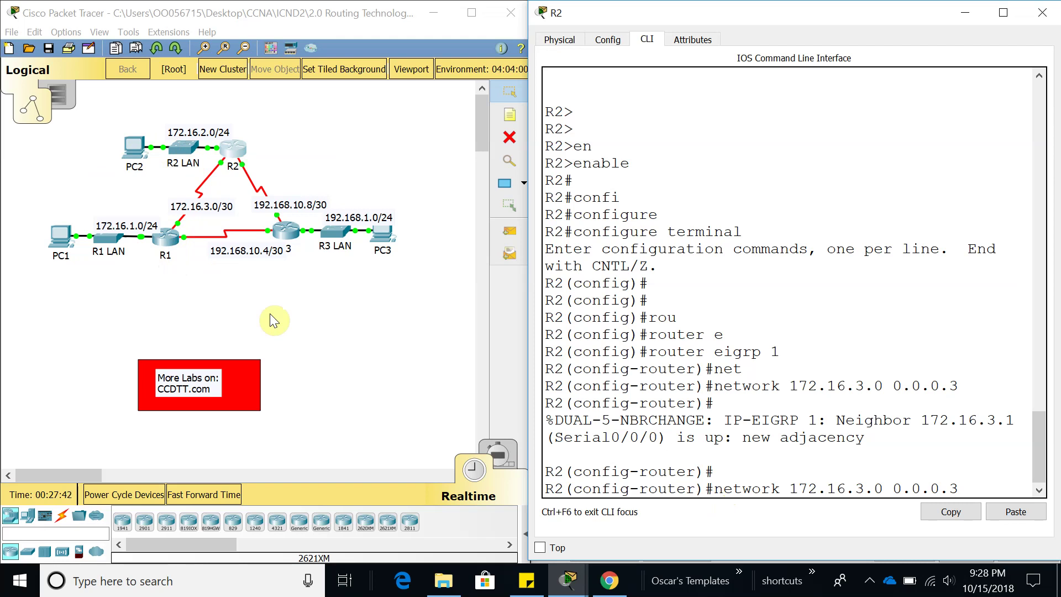
key("Delete")
type("255")
key("BackSpace")
type("2")
key("Return")
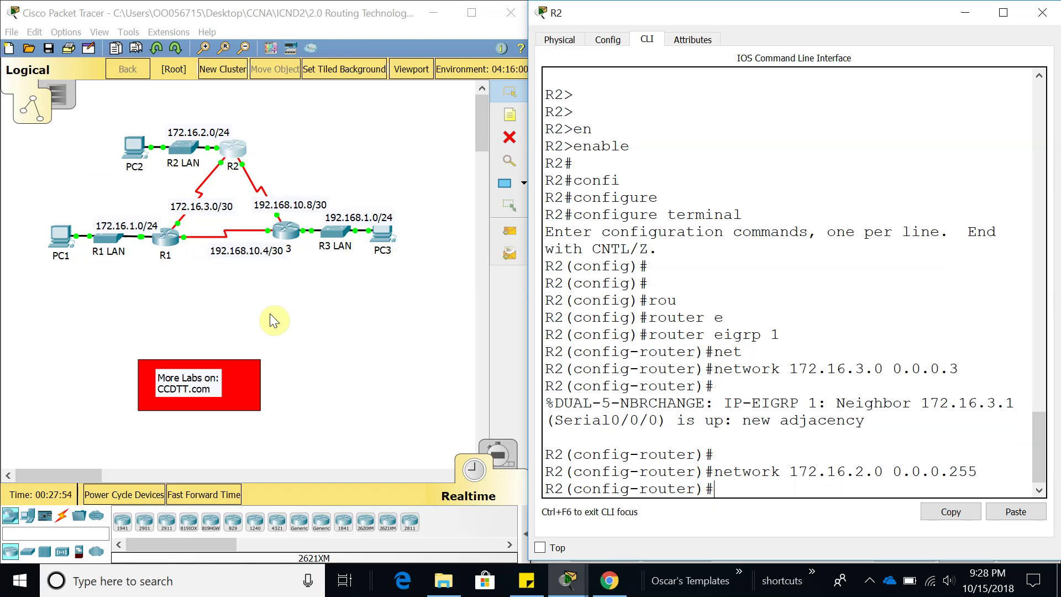
Step: Advertise network 192.168.10.8 with wildcard mask 0.0.0.3 in R2's EIGRP process
key("Tab")
type("t")
key("Tab")
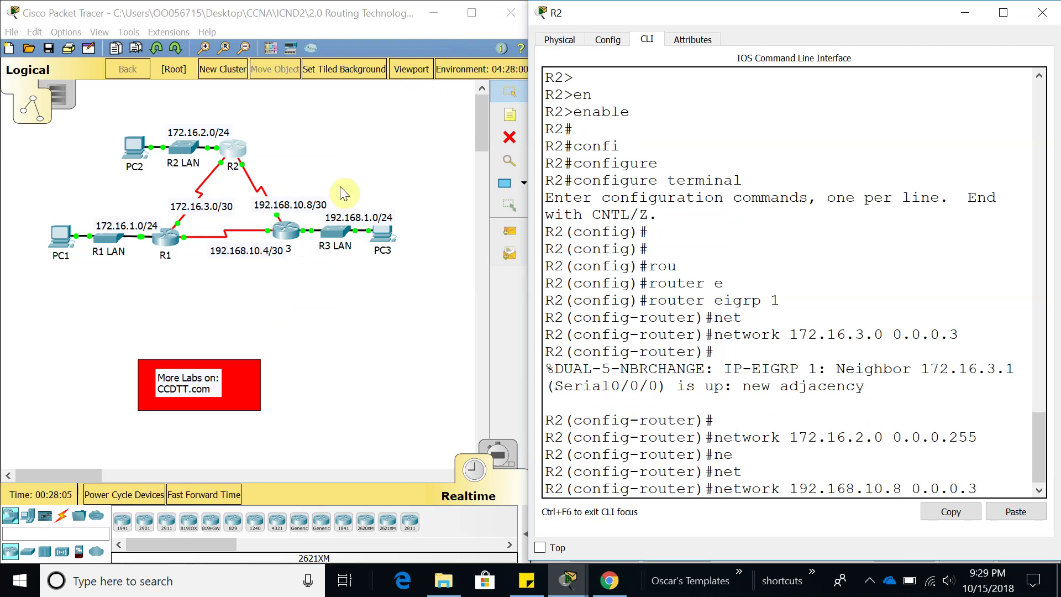
key("Return")
key("Return")
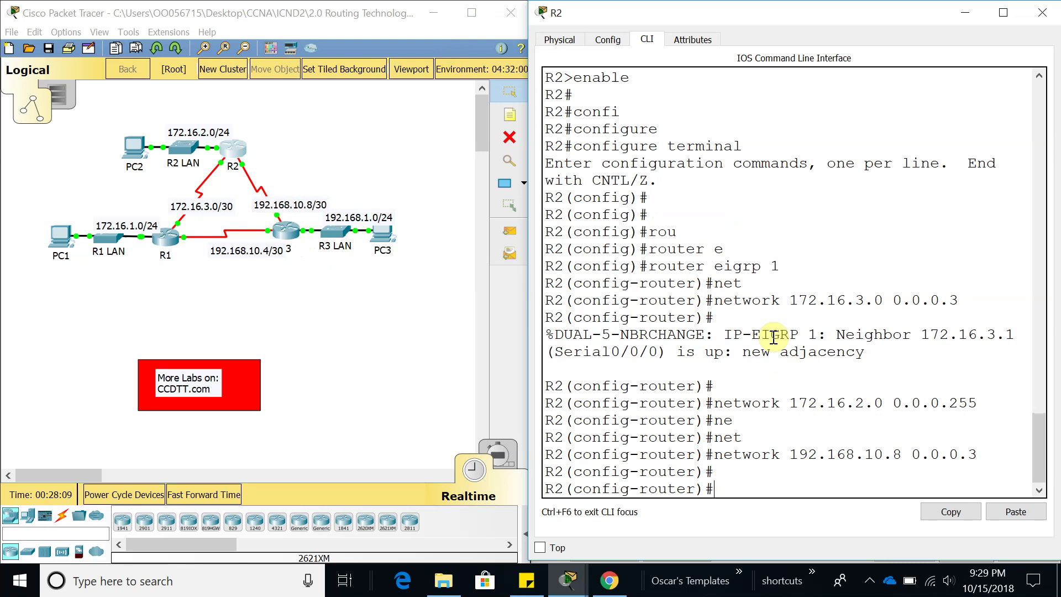
Step: Set R2's LAN interface g0/0 as passive for EIGRP, checking the interface name in the addressing table
type("pa")
key("Tab")
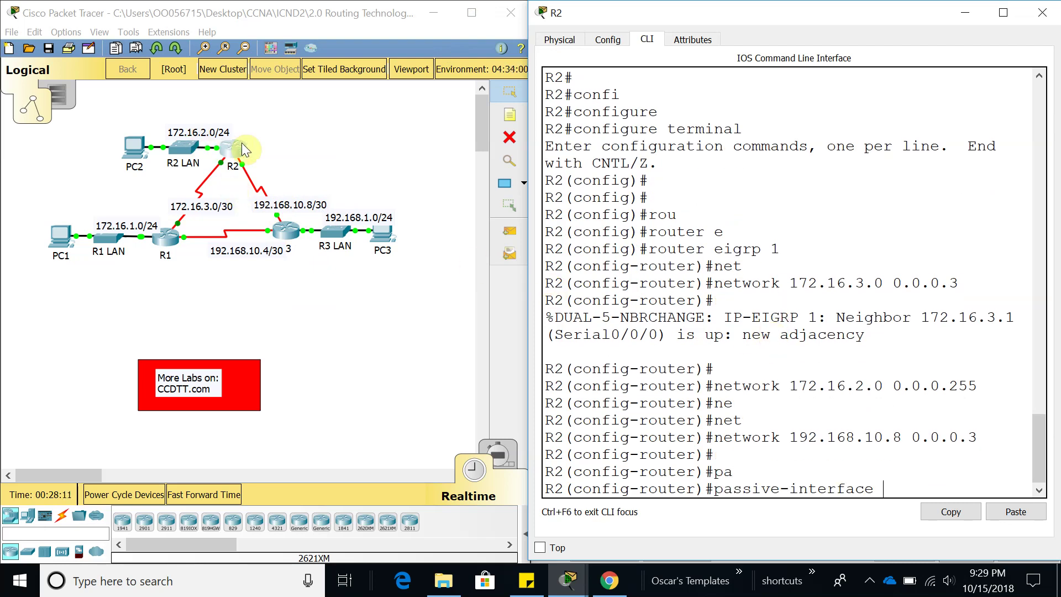
left_click_drag(652, 19, 341, 267)
scroll(762, 187, "up", 4)
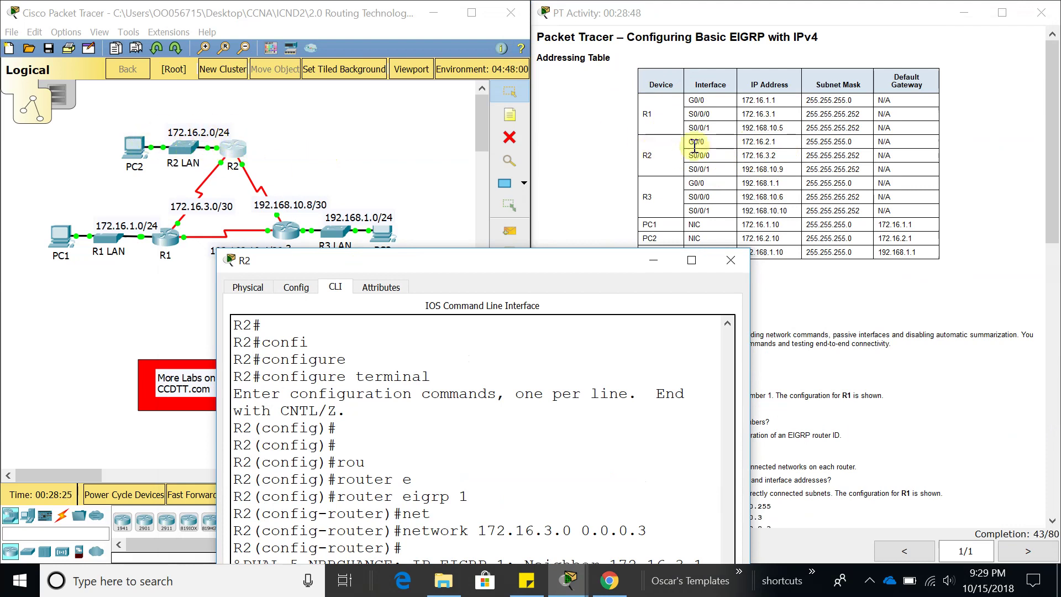
left_click_drag(557, 258, 895, 10)
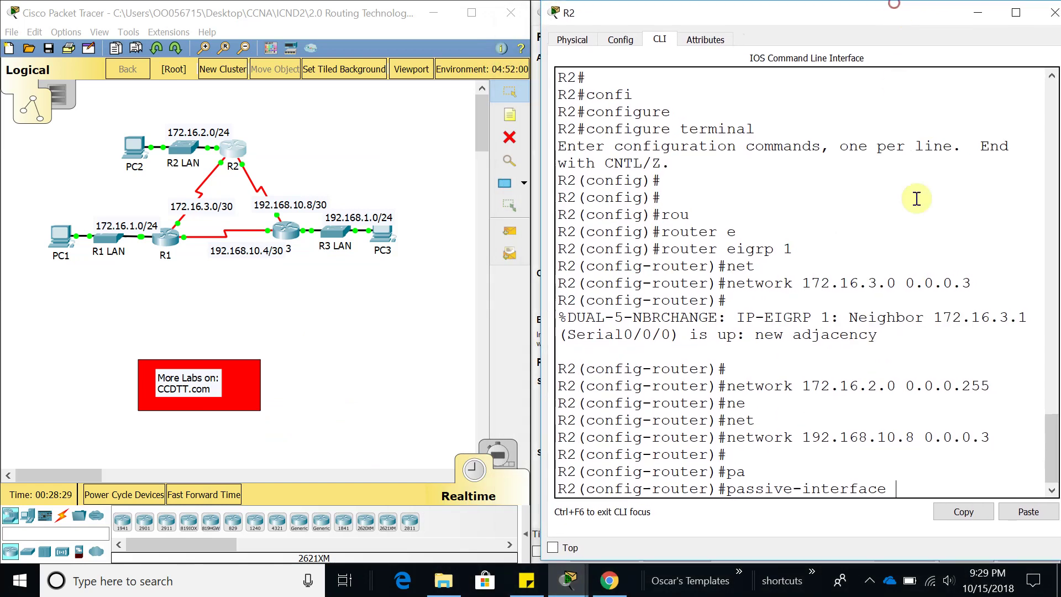
type("0/")
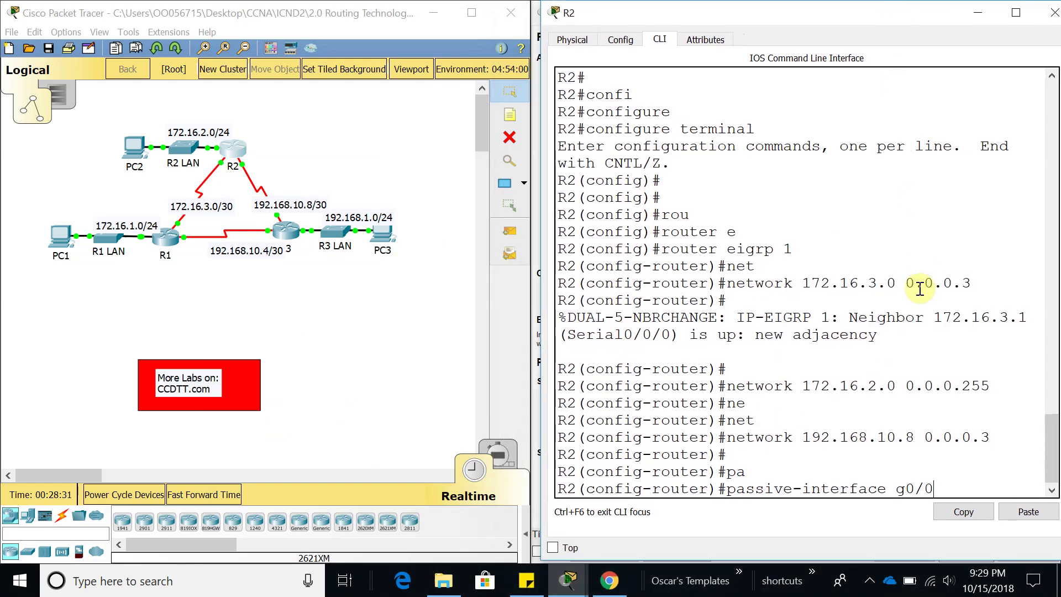
type("0")
key("Return")
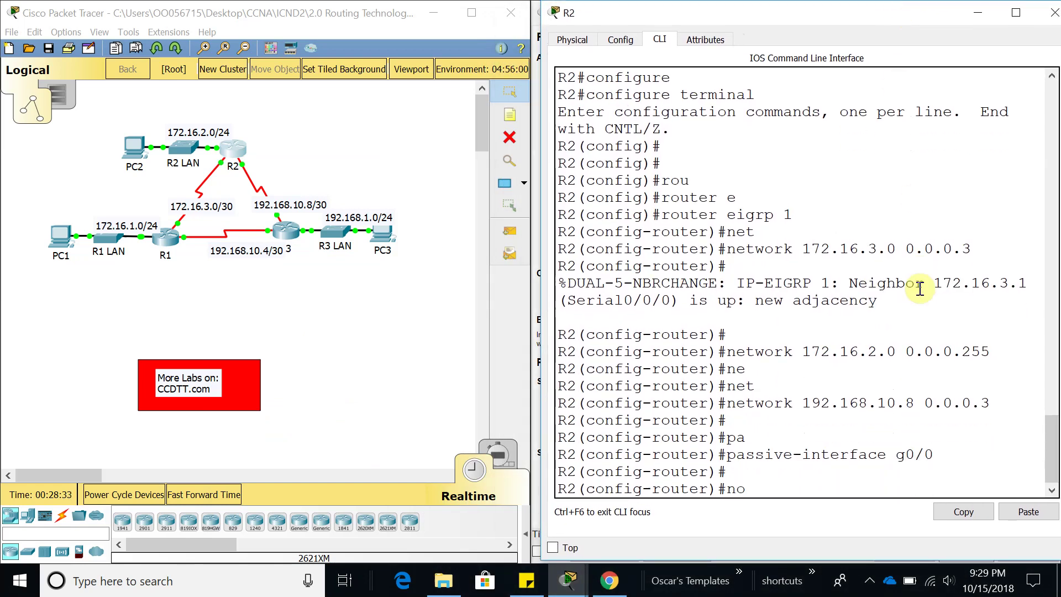
Step: Disable automatic summarization in R2's EIGRP process with no auto-summary and end the configuration session
type("no")
key("Tab")
type("ay")
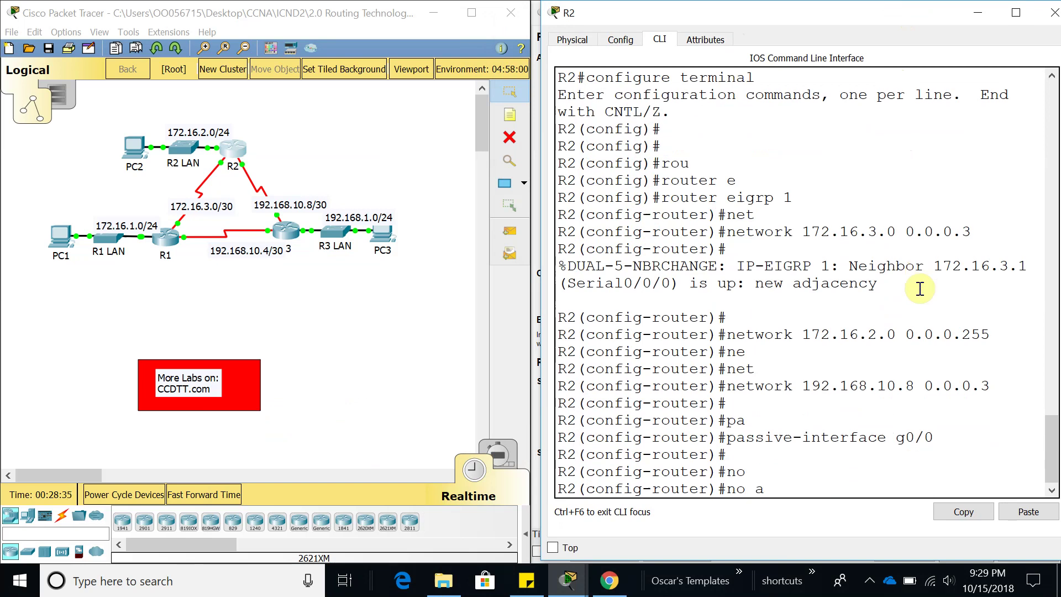
key("Tab")
type("au")
key("Tab")
key("Return")
key("Return")
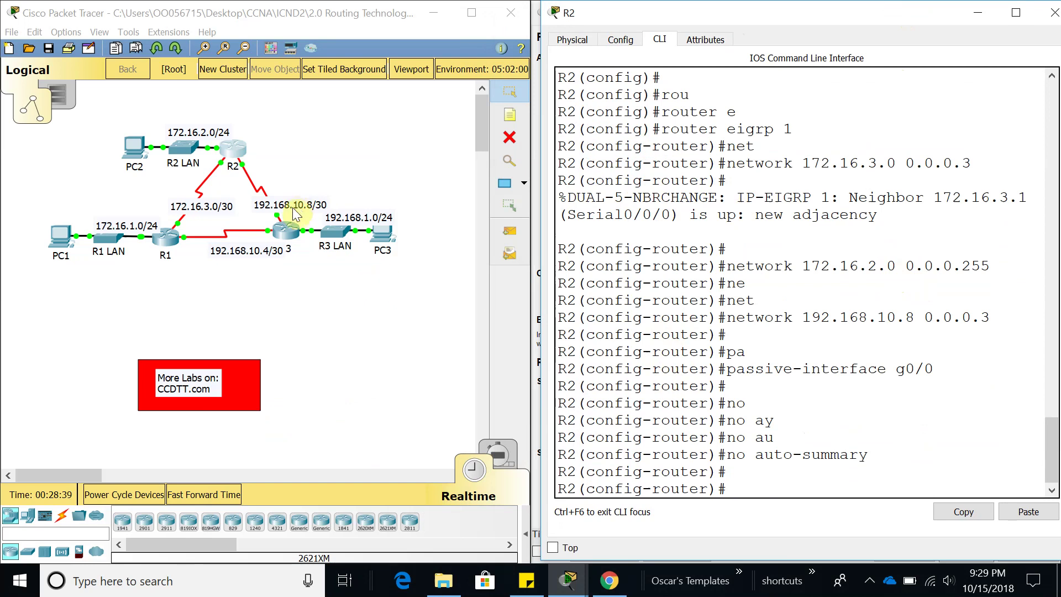
type("end")
key("Return")
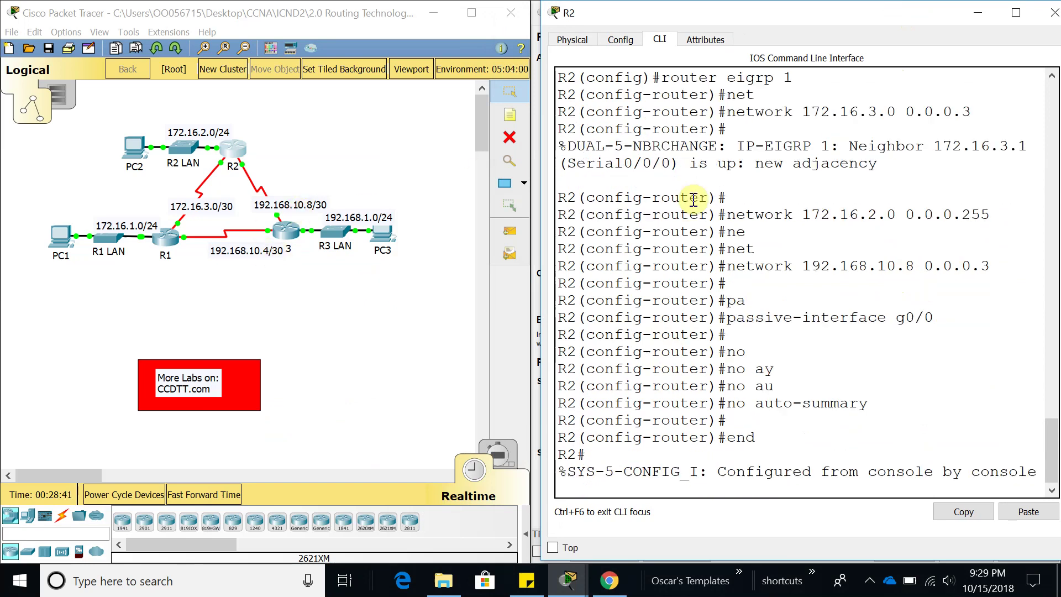
Step: Display R2's EIGRP neighbors with show ip eigrp neighbors, examine the neighbor address, and close the router's window
key("Return")
key("Return")
type("showei")
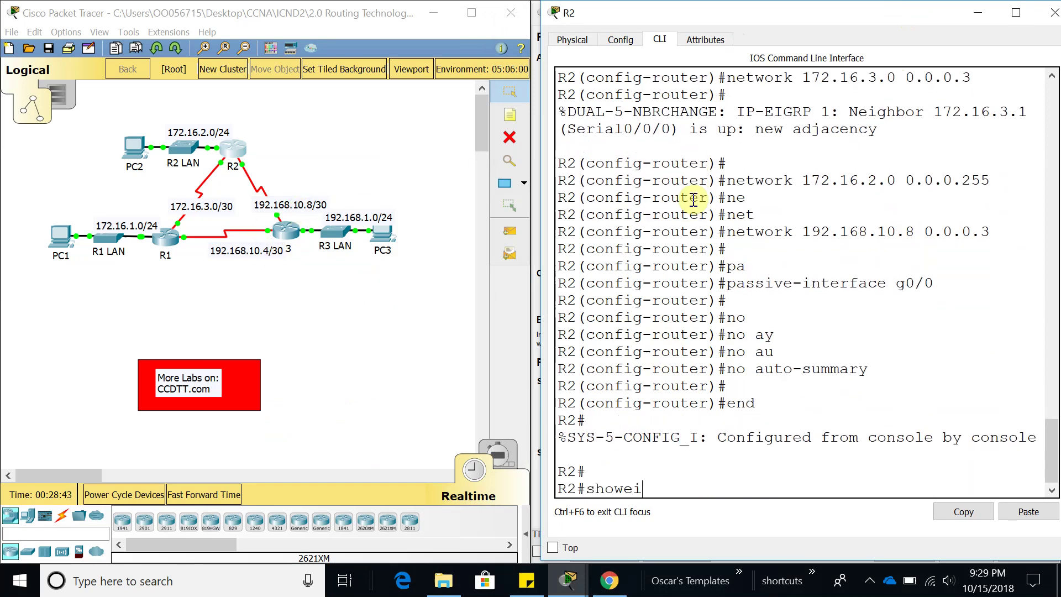
key("Tab")
key("BackSpace")
key("BackSpace")
type("ip w")
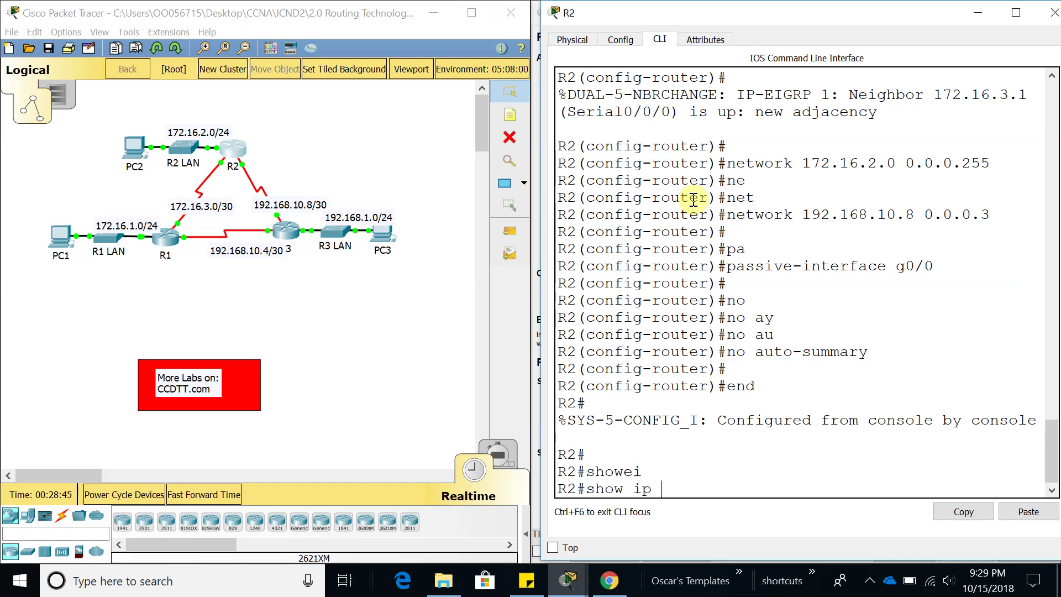
key("BackSpace")
type("e")
key("Tab")
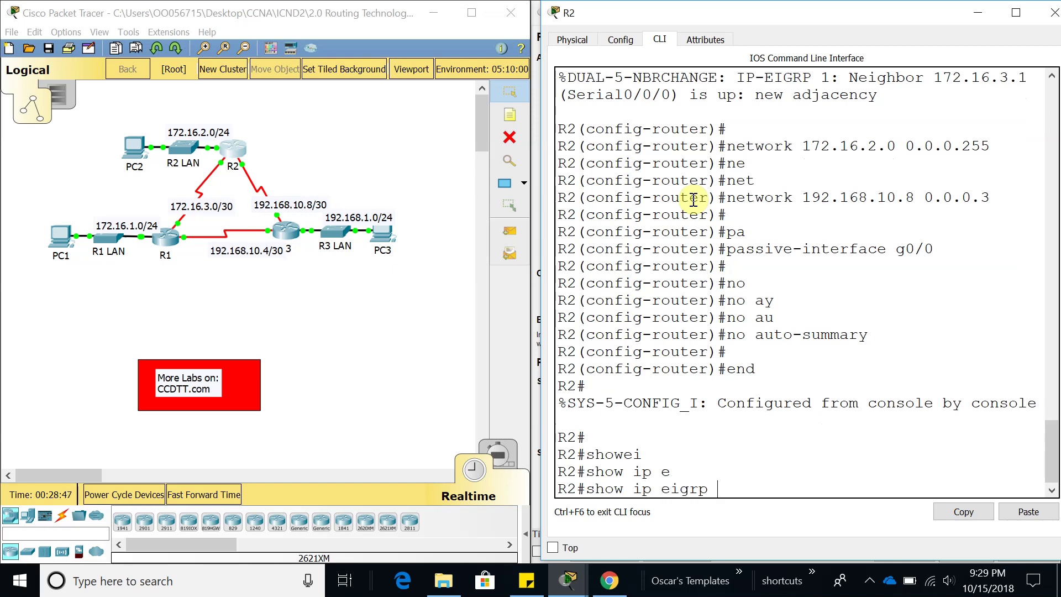
type("n")
key("Tab")
key("Return")
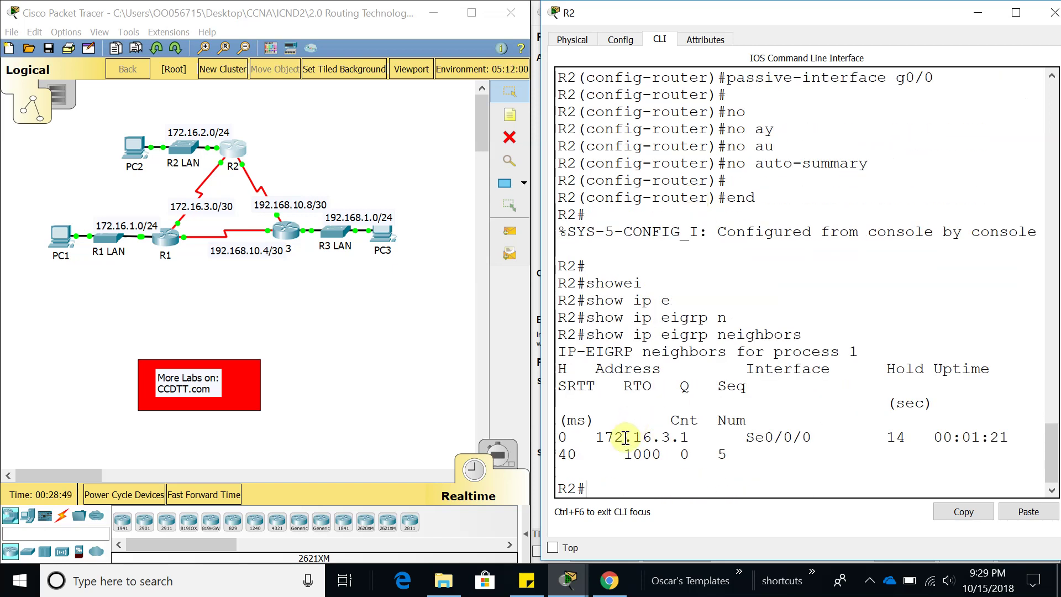
left_click_drag(596, 437, 692, 435)
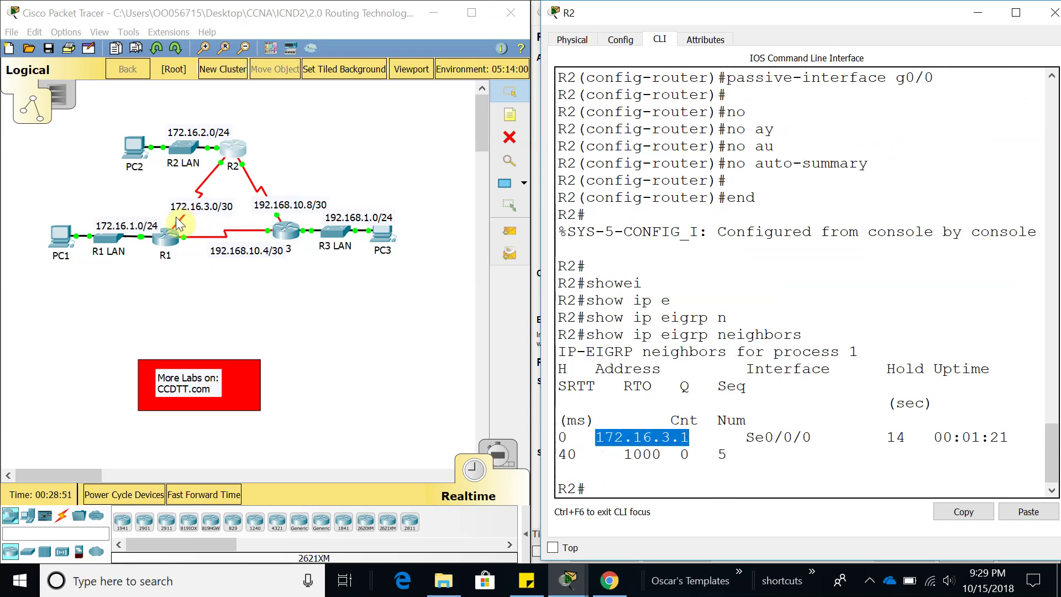
left_click(1056, 20)
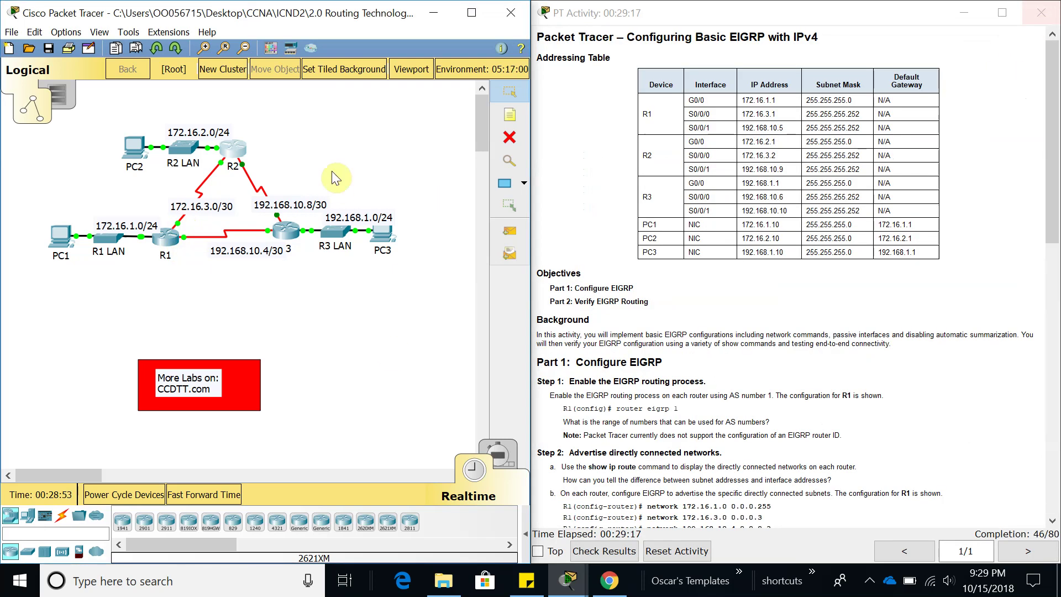
Step: Open router R3's command-line interface in an enlarged window beside the topology and start its console session
left_click(287, 231)
left_click_drag(525, 107, 708, 13)
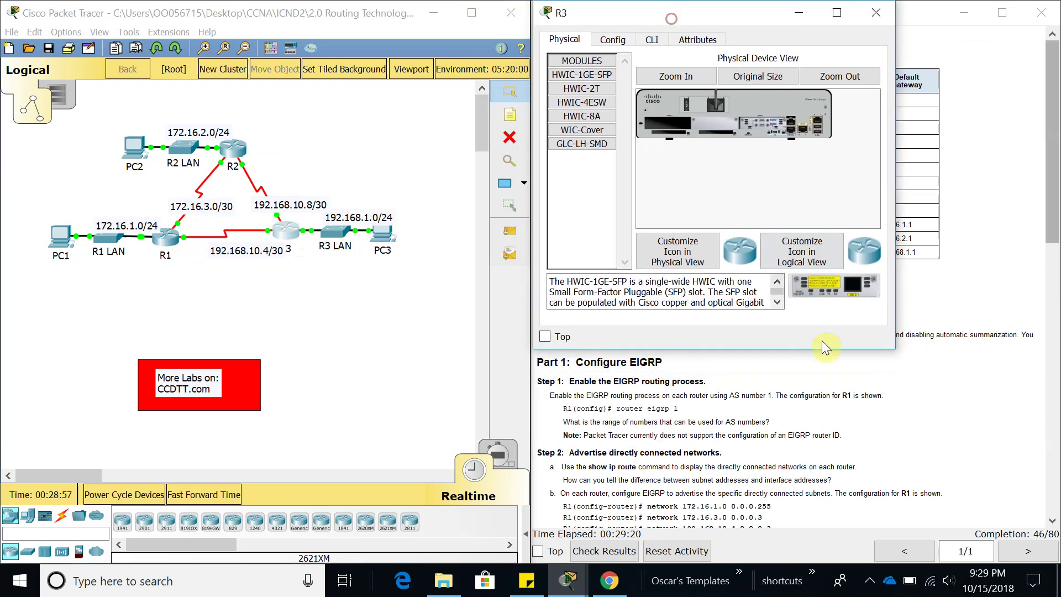
left_click_drag(886, 351, 1053, 559)
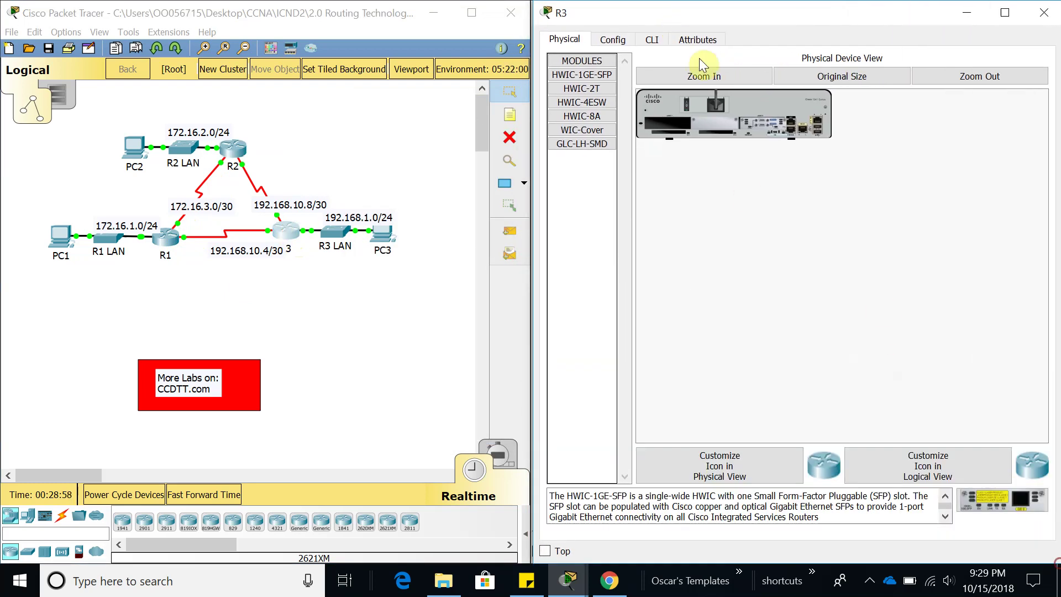
left_click(652, 40)
key("Return")
key("Return")
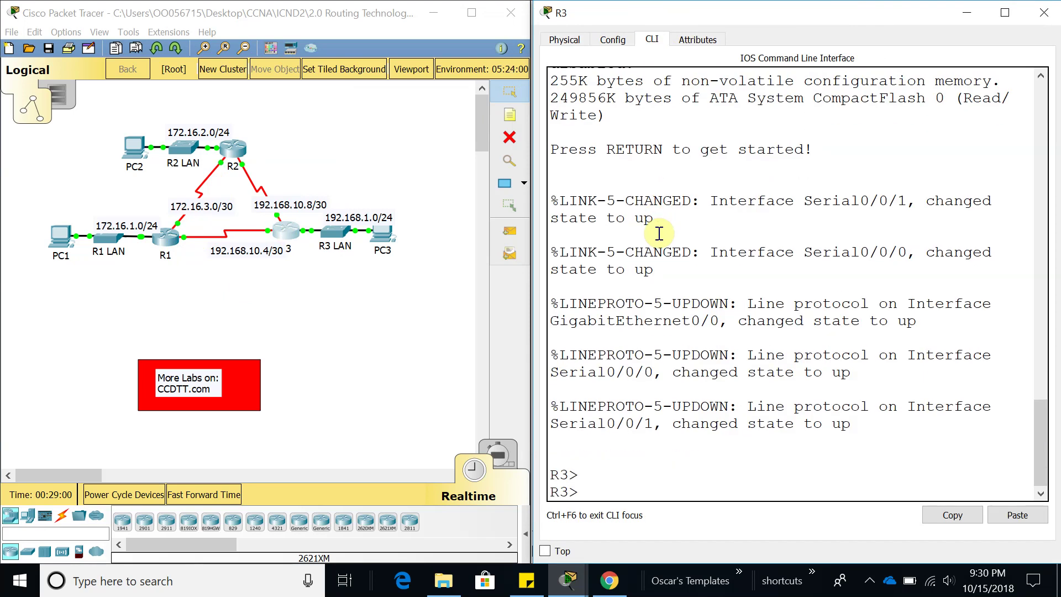
Step: Enter privileged EXEC mode and global configuration mode on R3
type("en")
key("Tab")
key("Return")
type("conf")
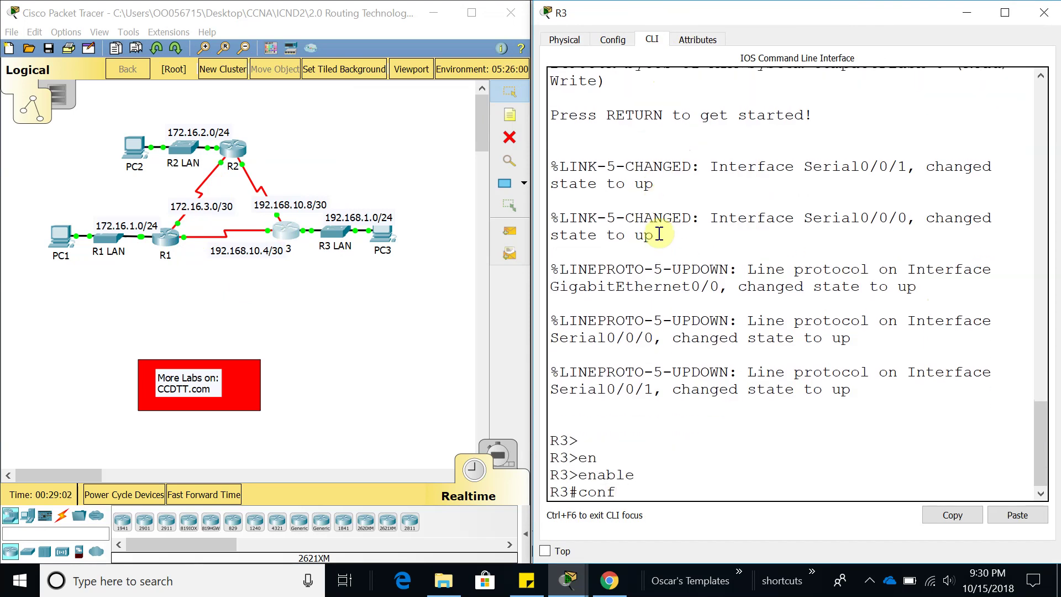
key("Tab")
type("t")
key("Return")
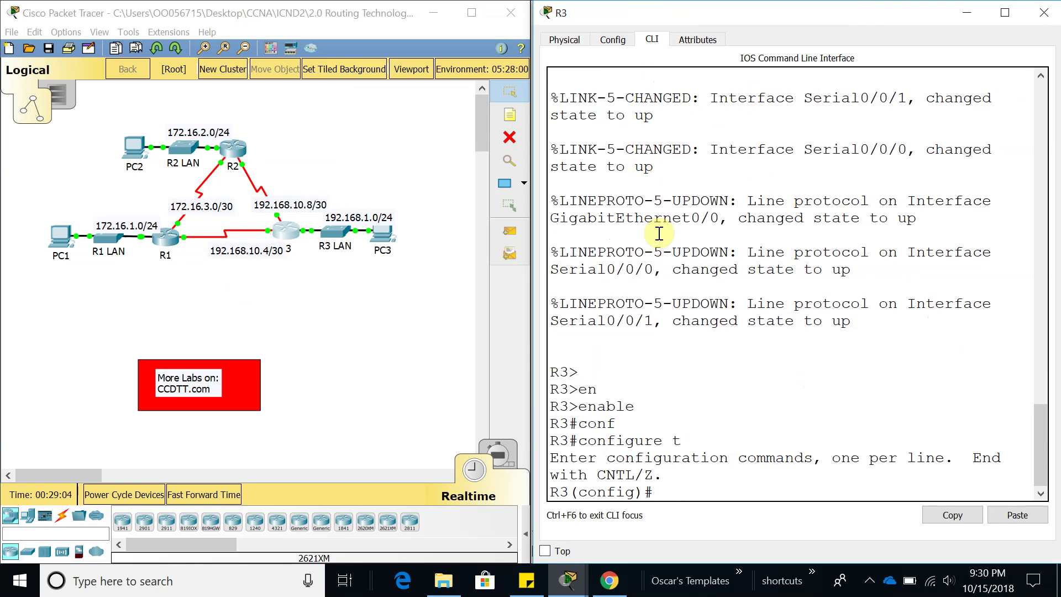
Step: Start the EIGRP routing process on R3 with AS number 1 using router eigrp 1
type("rou")
key("Tab")
type("e")
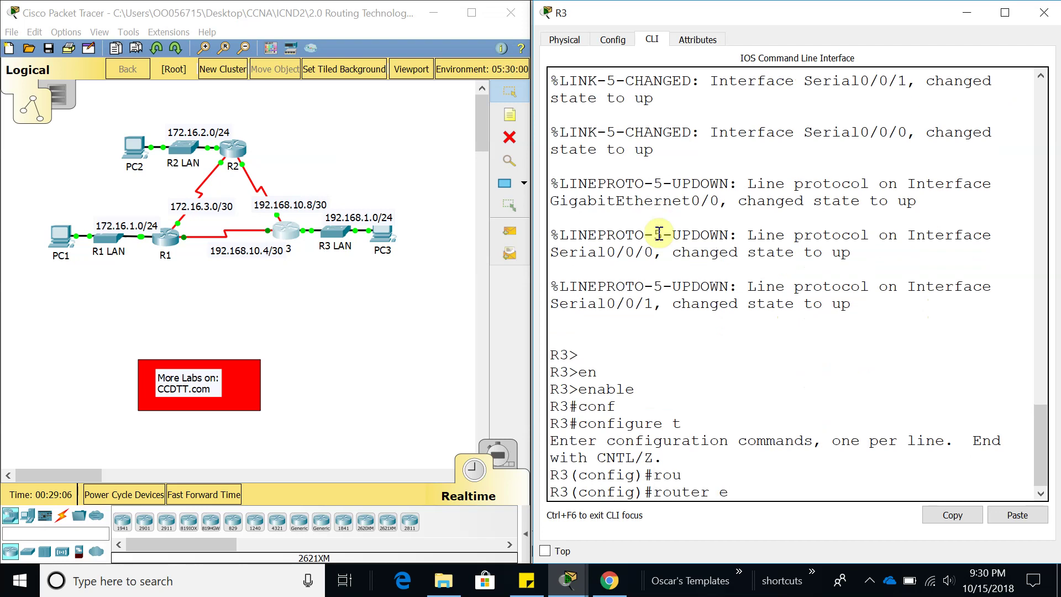
key("Tab")
type("1")
key("Return")
Step: Advertise the R2–R3 serial link in R3's EIGRP process with network 192.168.10.8 0.0.0.3
type("net")
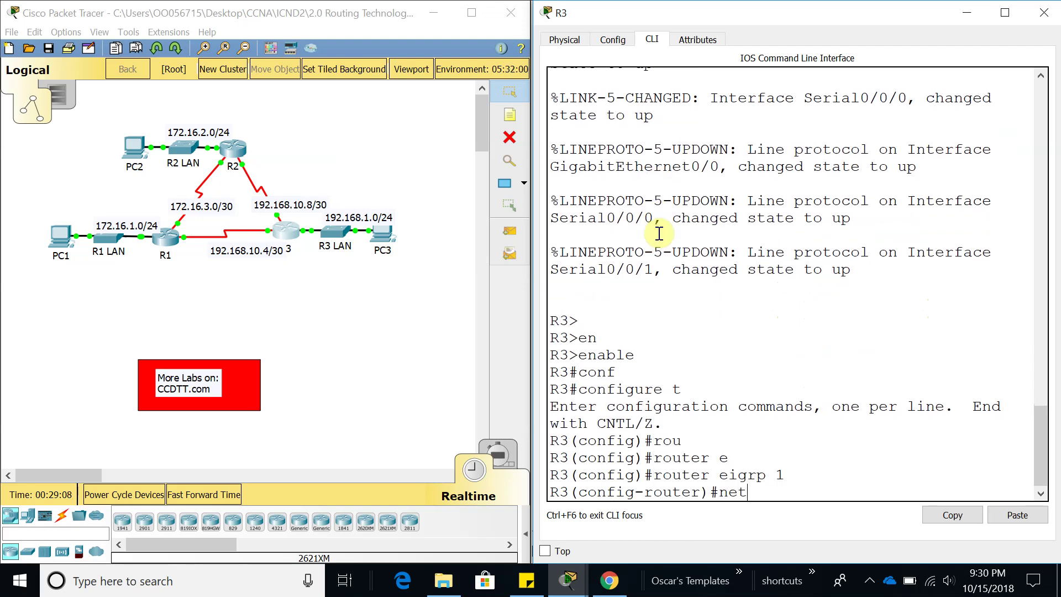
key("Tab")
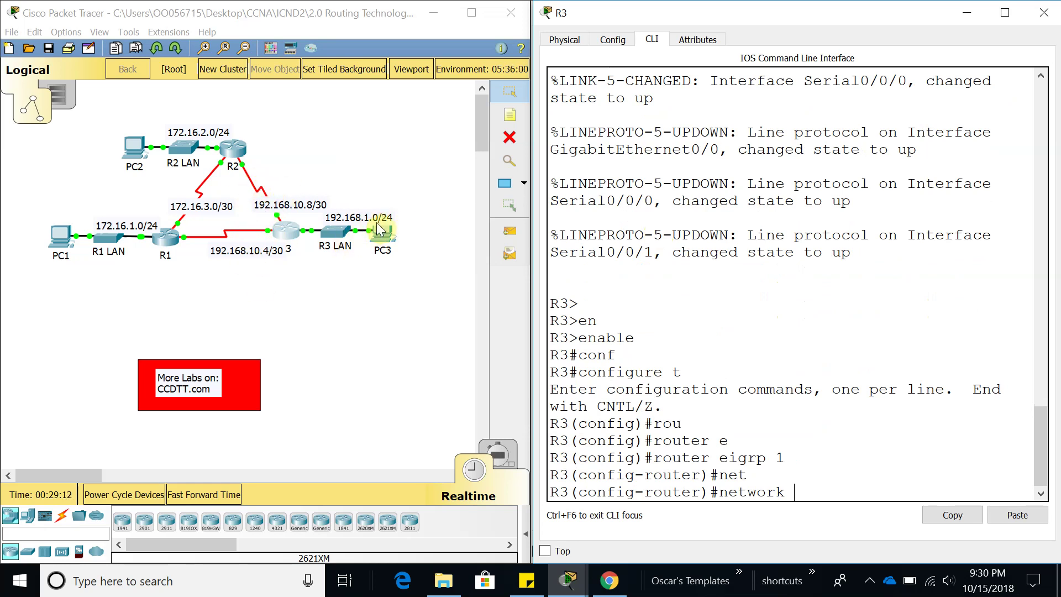
type("192.168.10.")
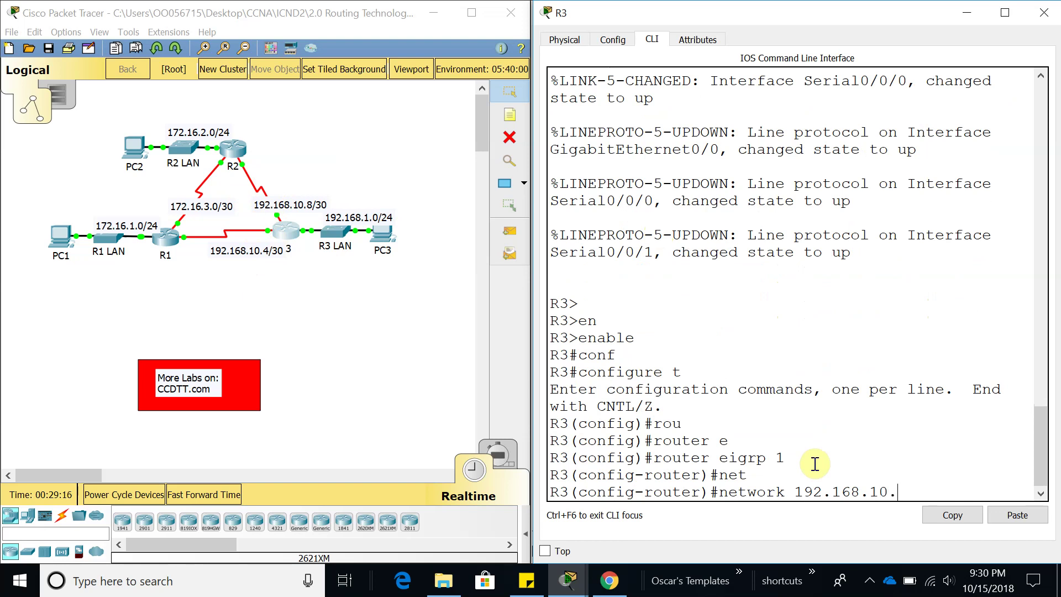
type("8 0.0.0.3")
key("Return")
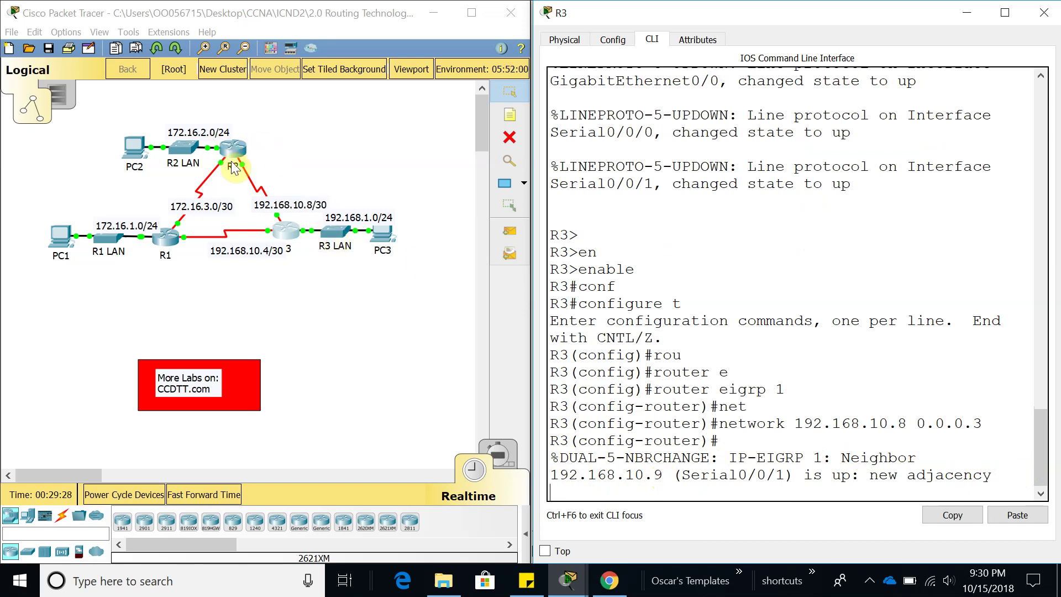
key("Return")
key("Return")
key("Return")
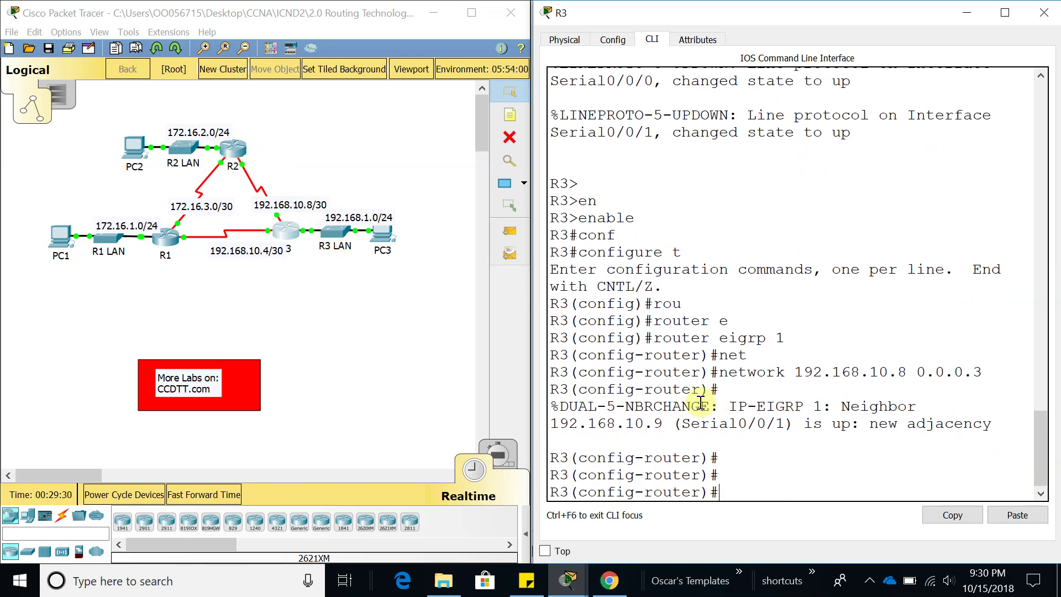
Step: Advertise the R1–R3 serial link in R3's EIGRP process with network 192.168.10.4 0.0.0.3
key("Up")
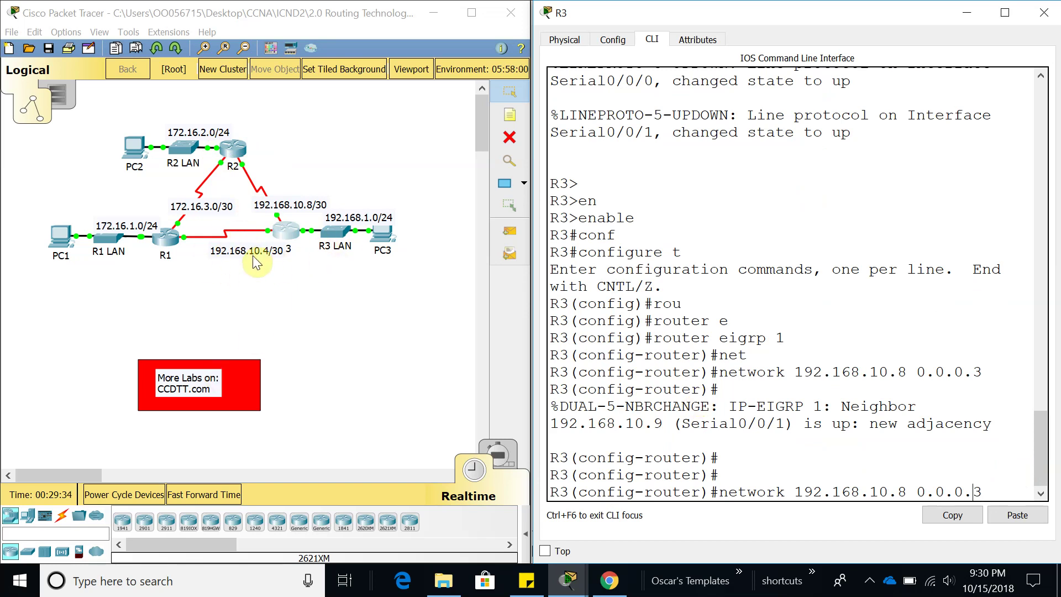
key("Left")
key("Left")
key("Left")
key("Left")
key("Left")
key("Left")
key("BackSpace")
type("4")
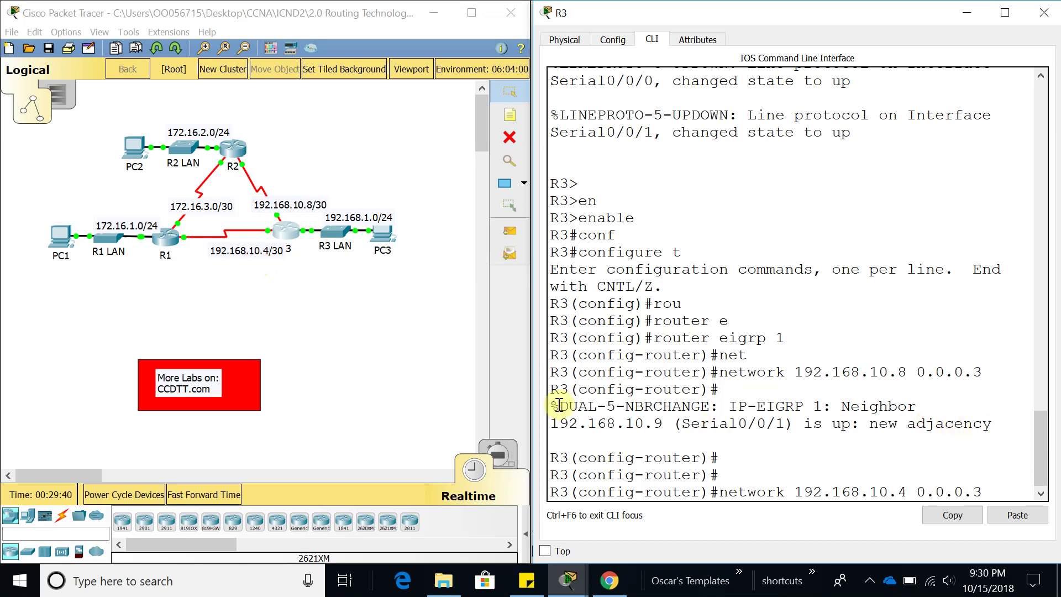
key("Return")
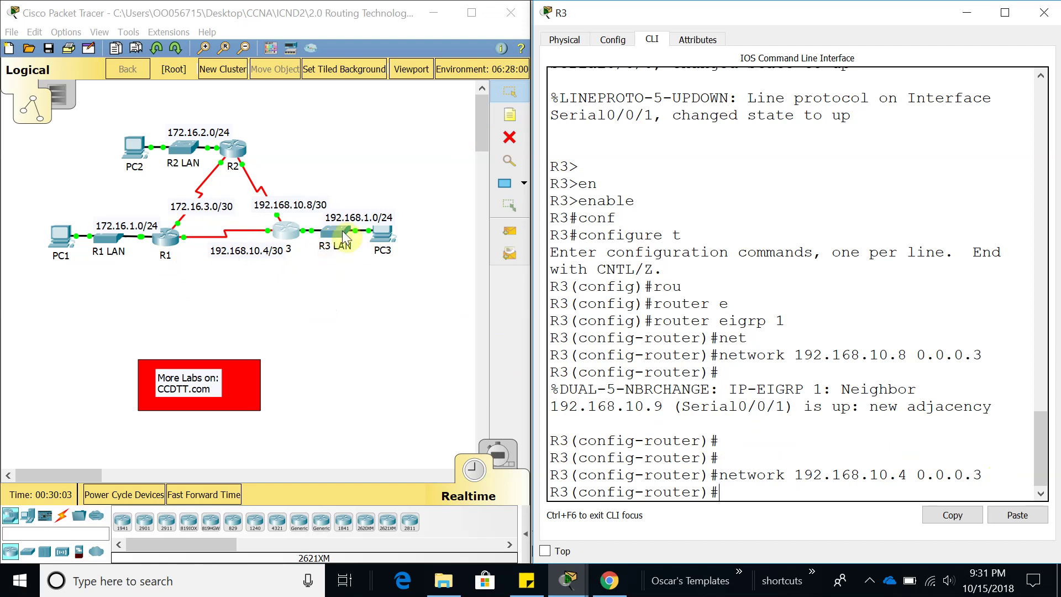
Step: Advertise the R3 LAN in R3's EIGRP process with network 192.168.1.0 0.0.0.255
key("Up")
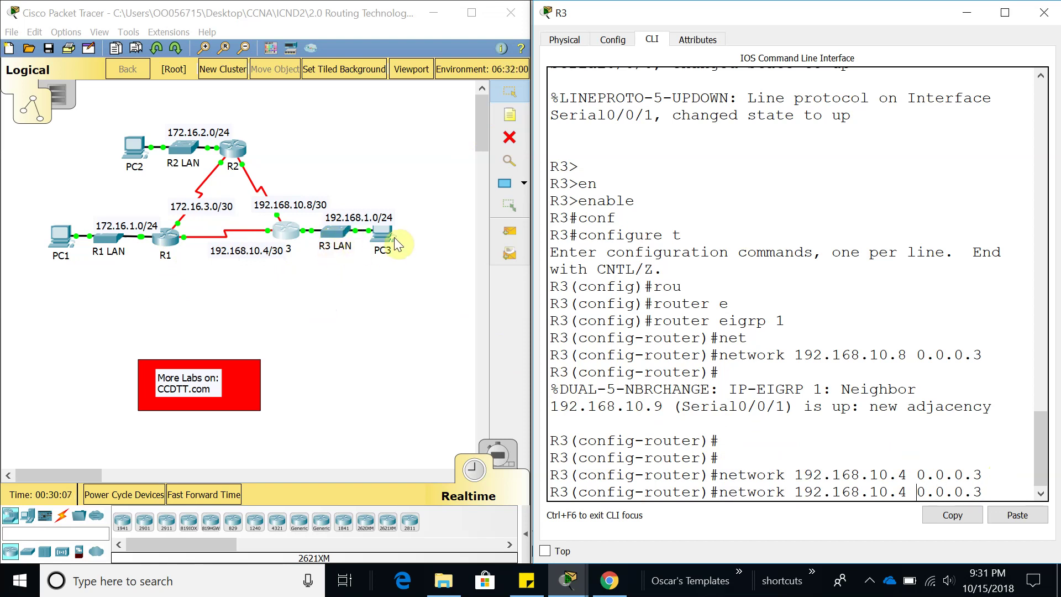
key("Left")
key("BackSpace")
key("BackSpace")
key("BackSpace")
type(".0")
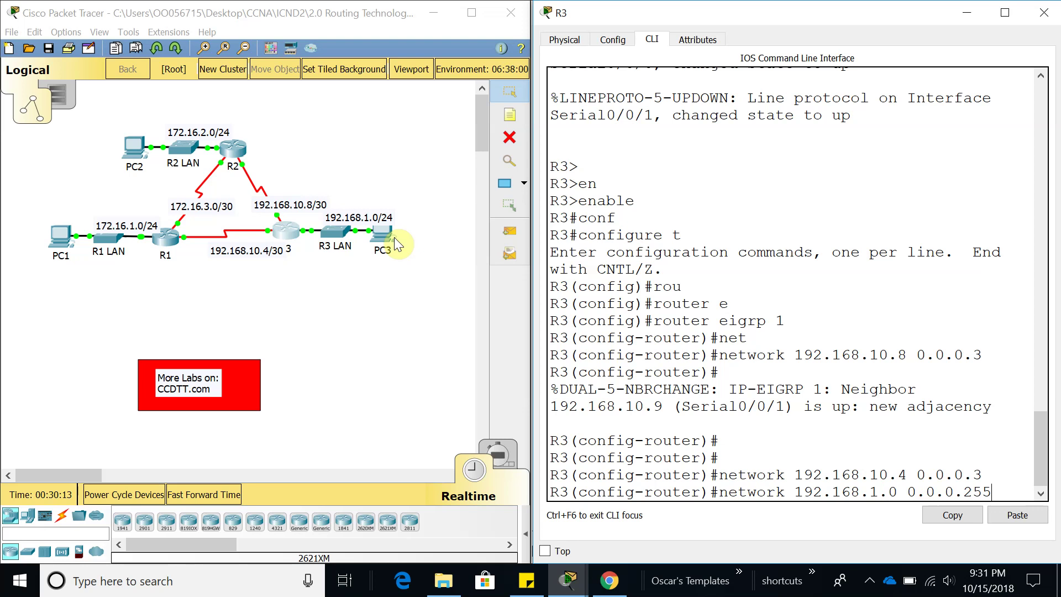
key("Return")
Step: Disable automatic summarization in R3's EIGRP process with no auto-summary
type("no a")
key("Tab")
key("Return")
key("Return")
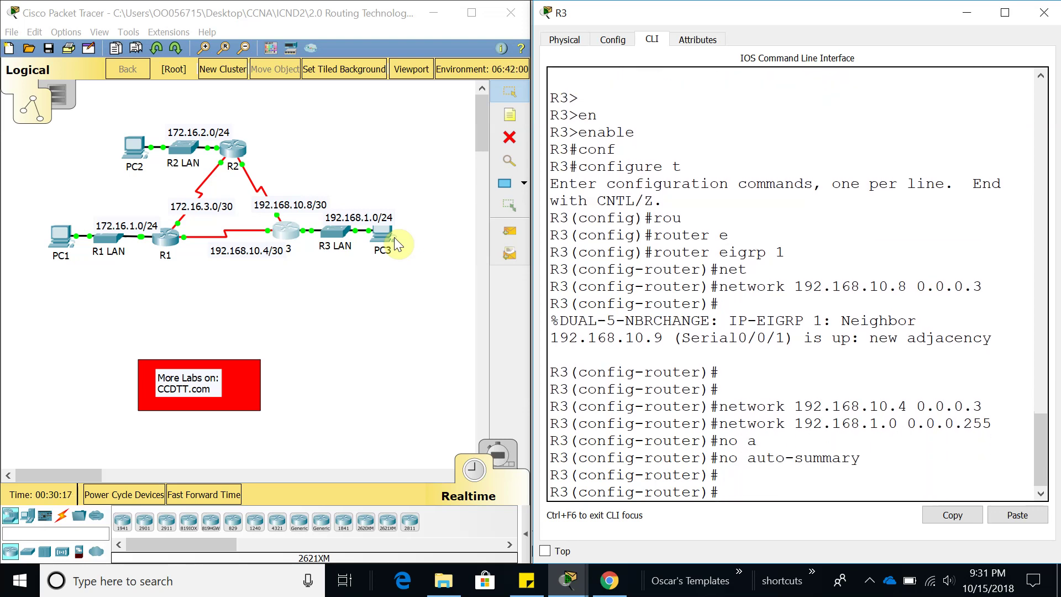
Step: Check R3's LAN interface in the addressing table, make it passive with passive-interface g0/0, and end the configuration session
type("pa")
key("Tab")
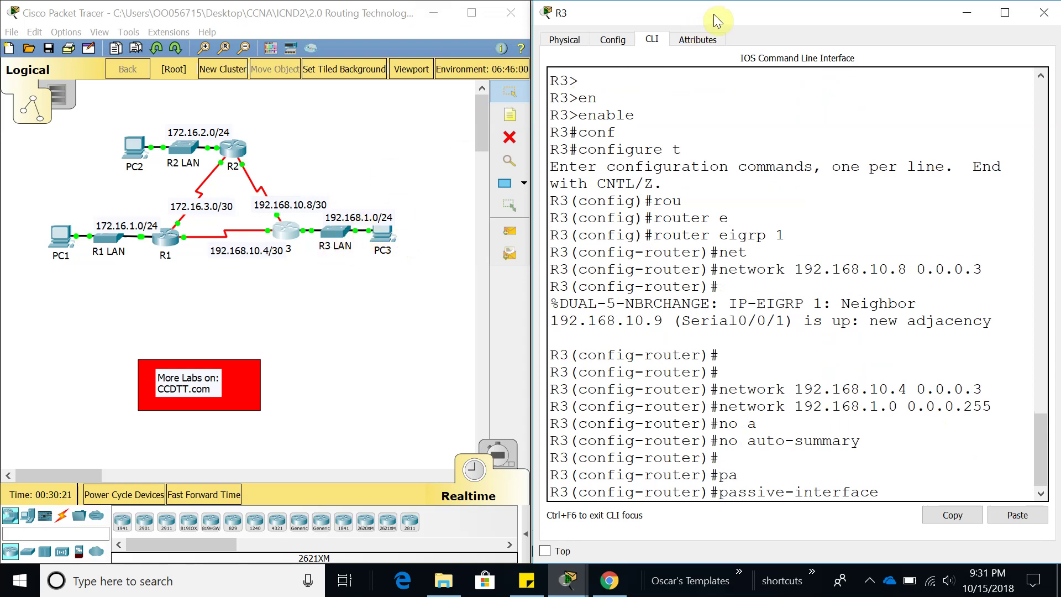
left_click_drag(713, 13, 396, 226)
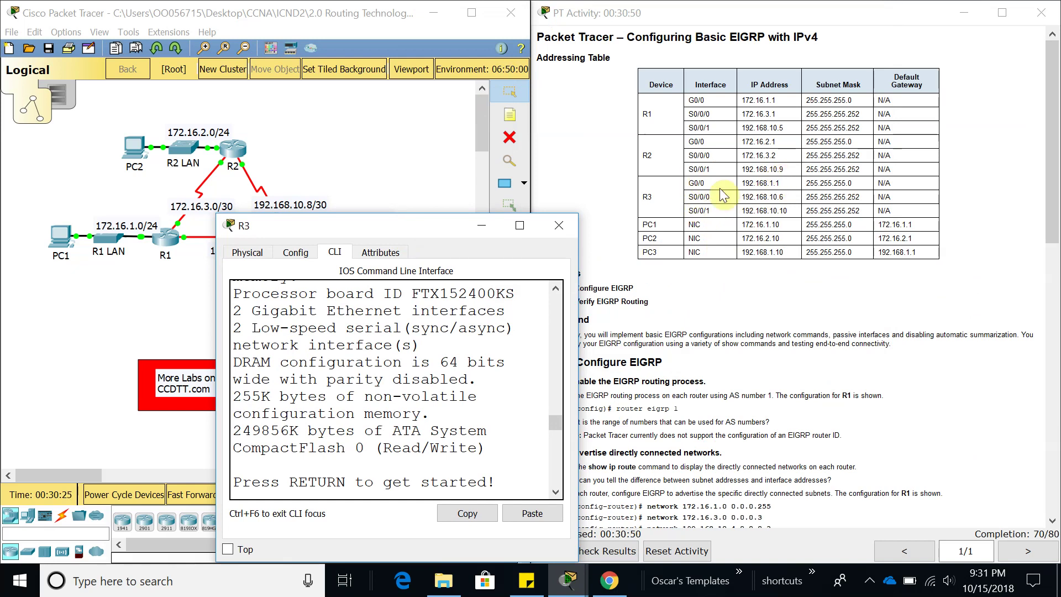
left_click_drag(467, 226, 1058, 105)
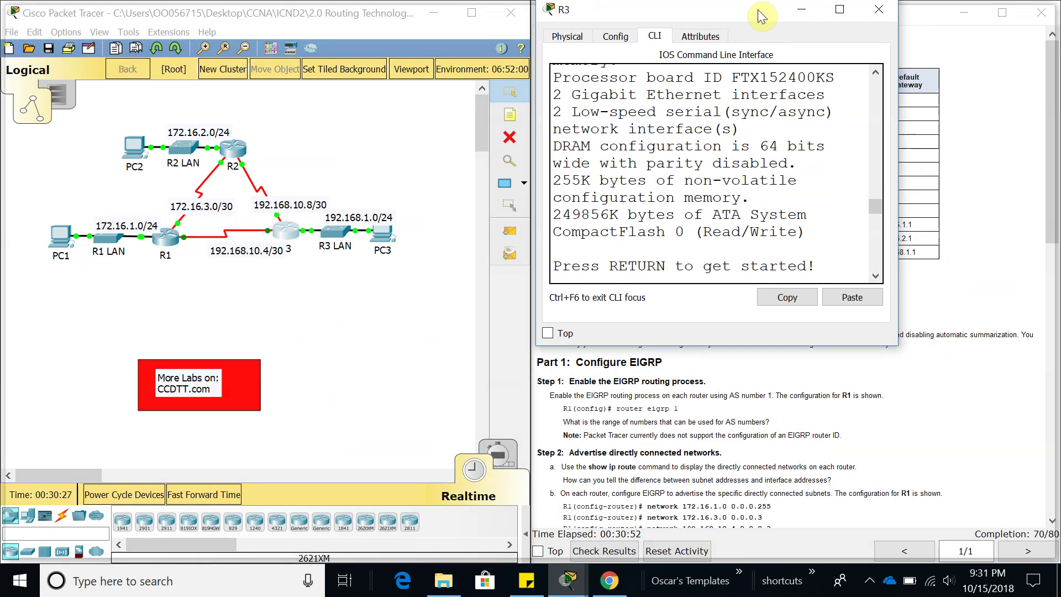
double_click(645, 19)
type("g0/0")
key("Return")
key("Return")
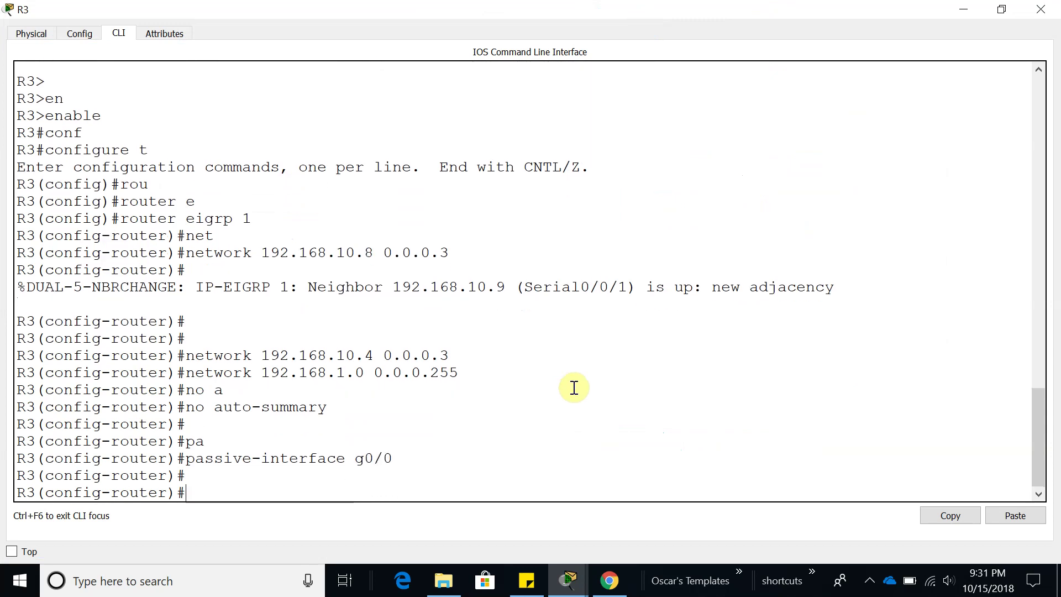
type("end")
key("Return")
key("Return")
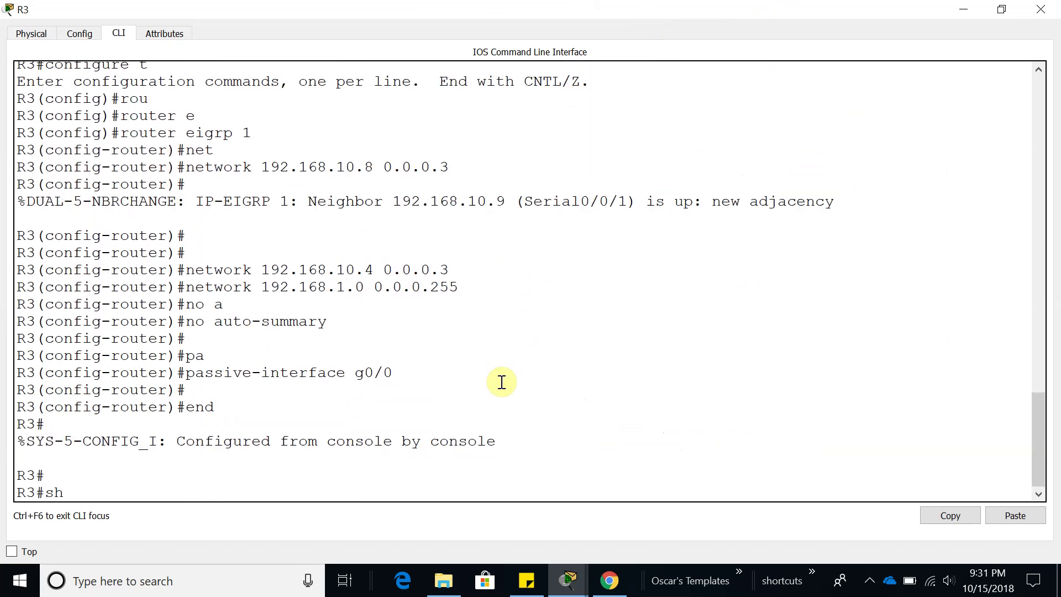
Step: Display R3's EIGRP neighbors with show ip eigrp neighbors and examine the neighbor address
type("show ip ei")
key("Tab")
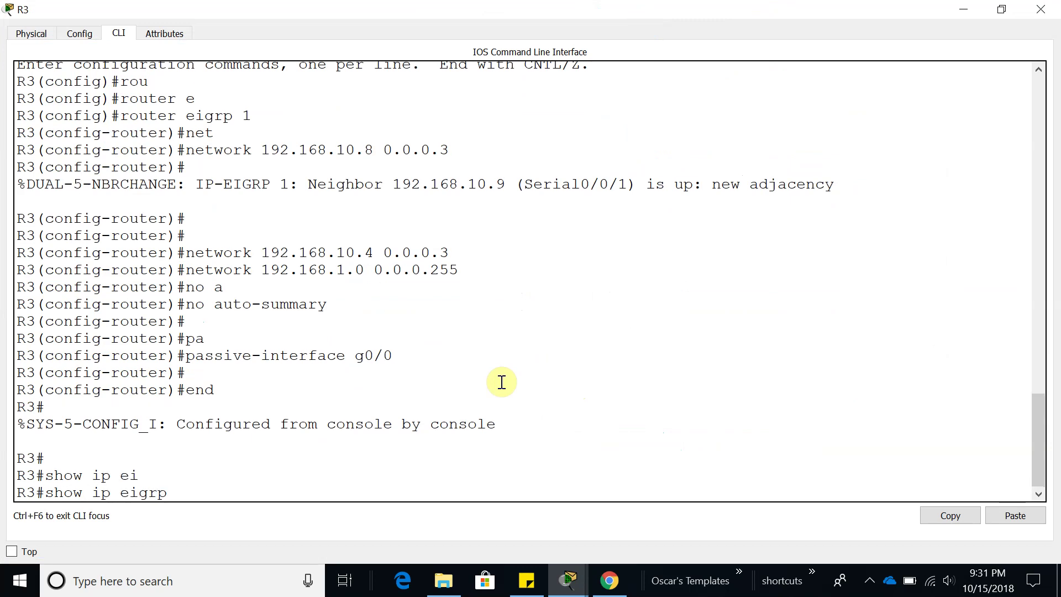
type("n")
key("Tab")
key("Return")
left_click_drag(55, 458, 168, 458)
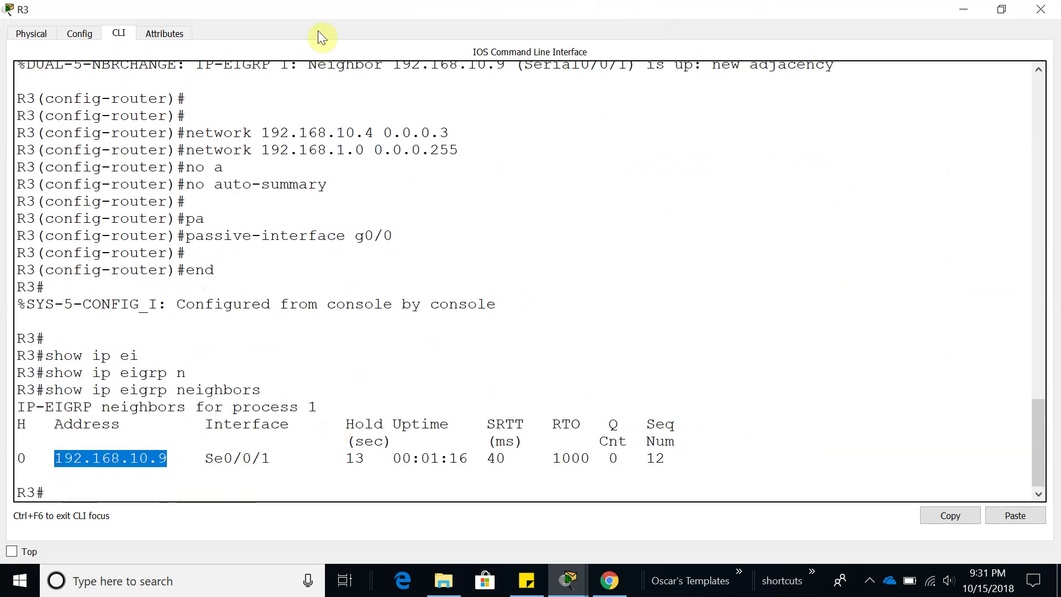
Step: Restore R3's window from full screen and enlarge it beside the topology
double_click(332, 10)
left_click_drag(679, 26, 744, 10)
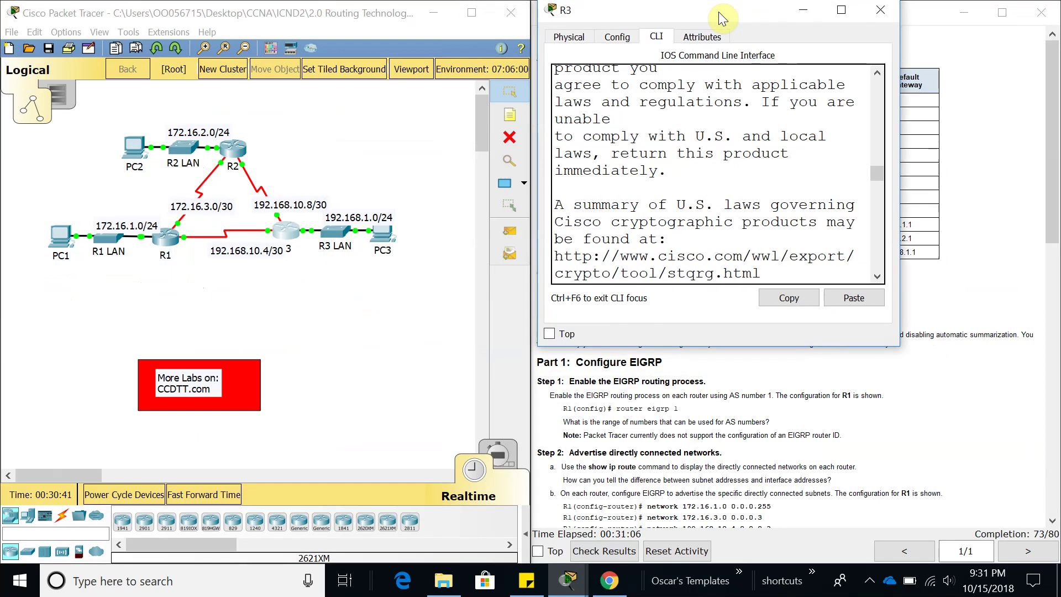
left_click_drag(888, 349, 1051, 561)
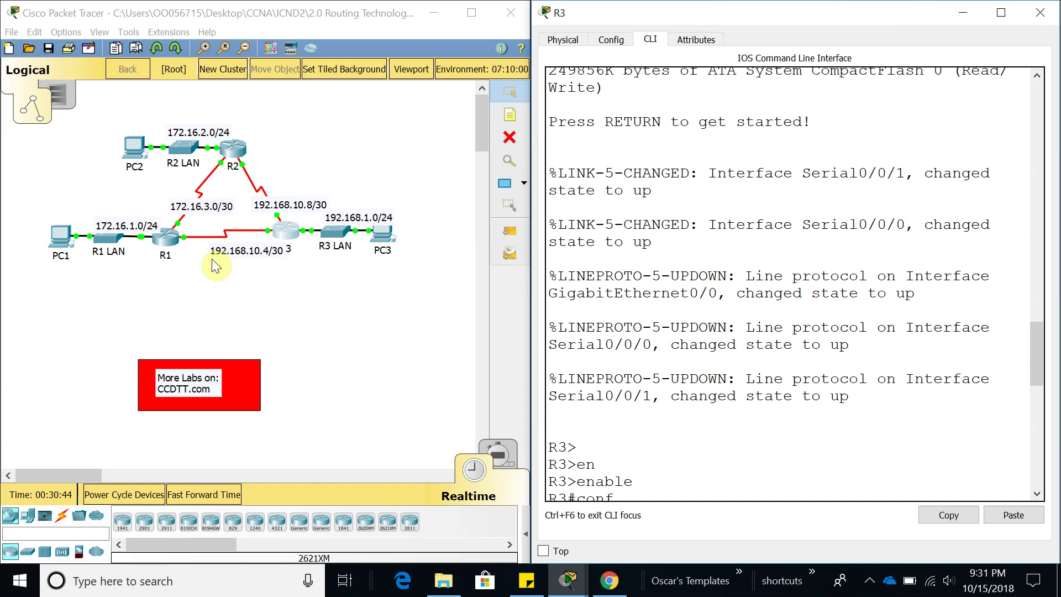
Step: Open router R1's command-line interface in an enlarged window beside the topology and review its EIGRP network statements for an error
left_click(166, 238)
left_click_drag(511, 106, 706, 9)
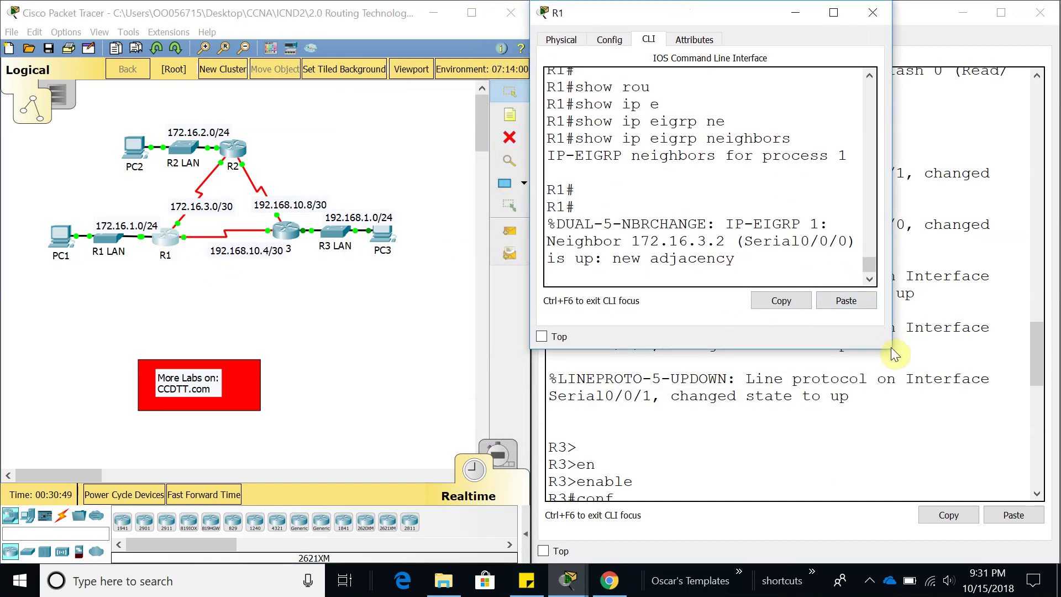
left_click_drag(893, 351, 1038, 557)
scroll(877, 415, "up", 3)
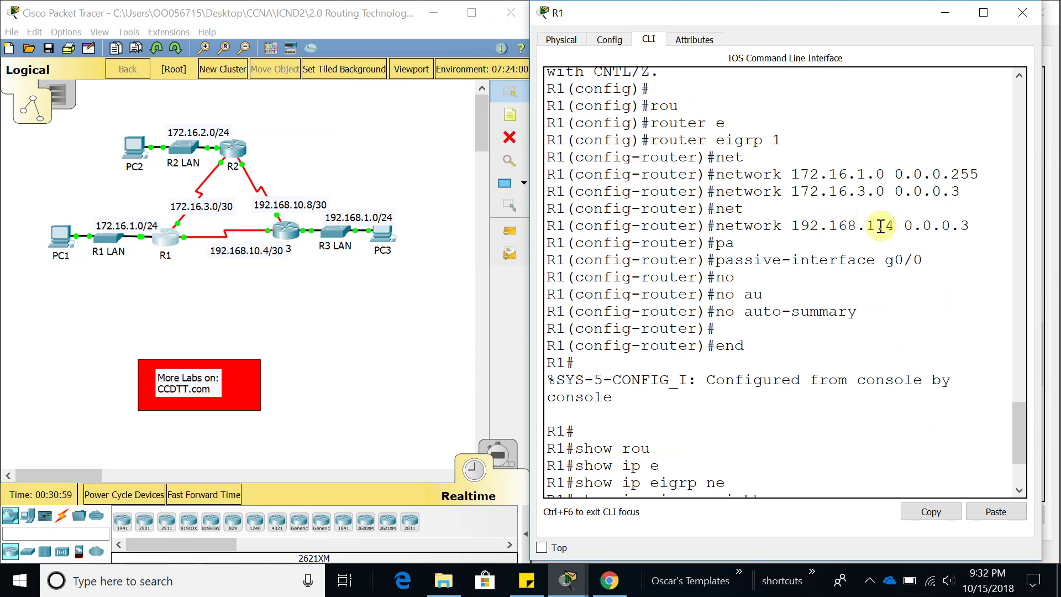
scroll(762, 406, "down", 3)
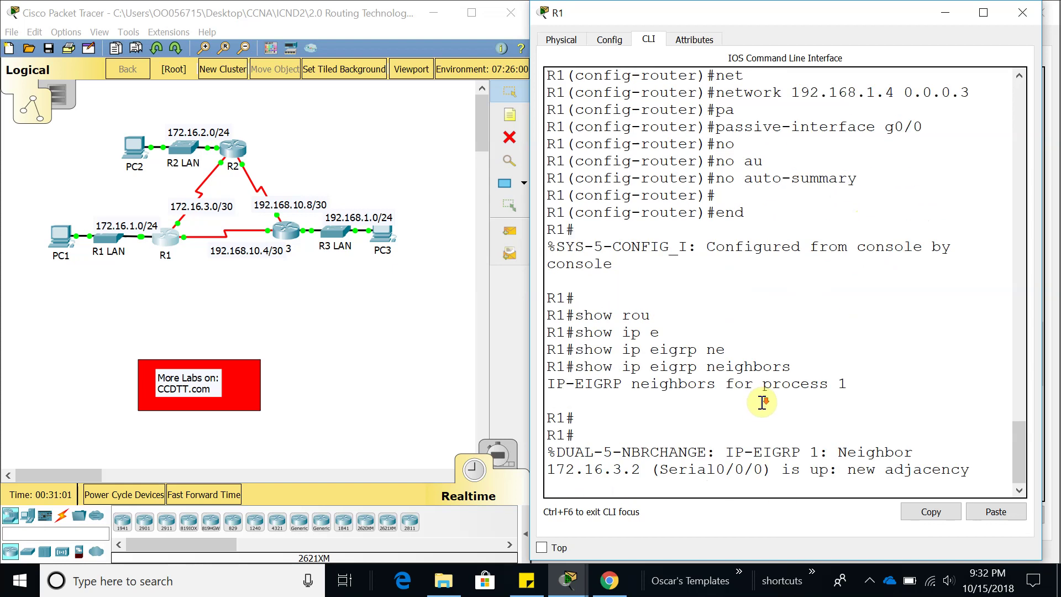
Step: Enter global configuration mode on R1 with configure terminal
key("Return")
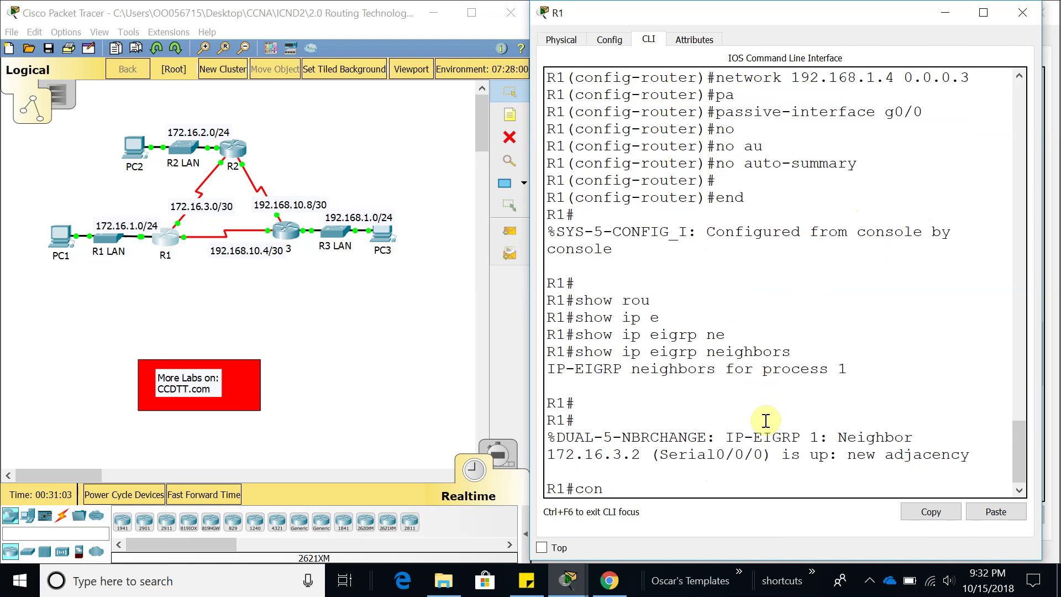
type("confi")
key("Tab")
type("t")
key("Tab")
key("Return")
key("Return")
key("Return")
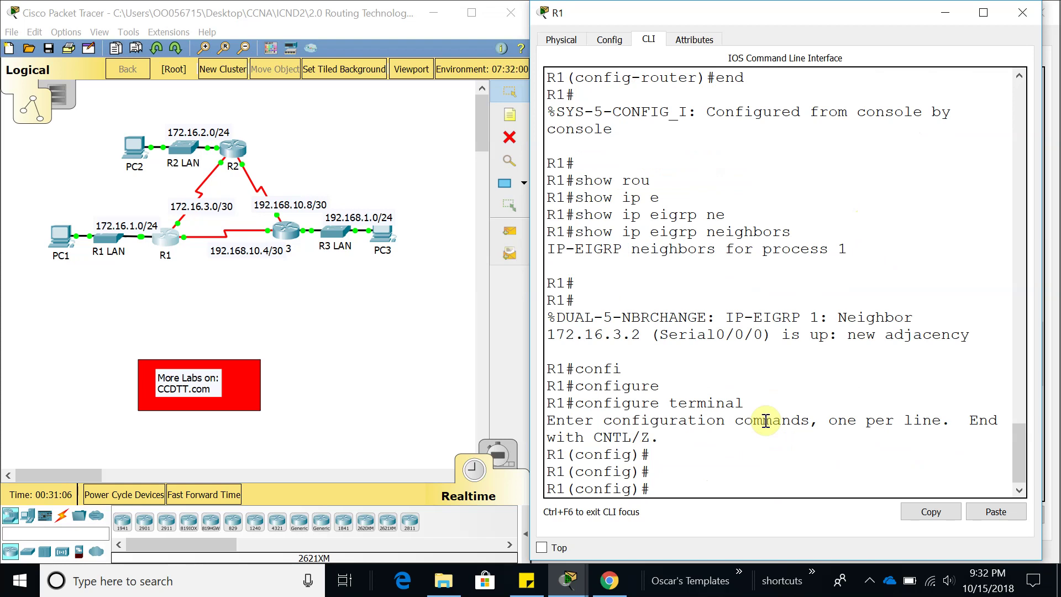
Step: Enter R1's EIGRP router configuration for AS number 1 with router eigrp 1
type("rou")
key("Tab")
type("ei")
key("Tab")
key("Return")
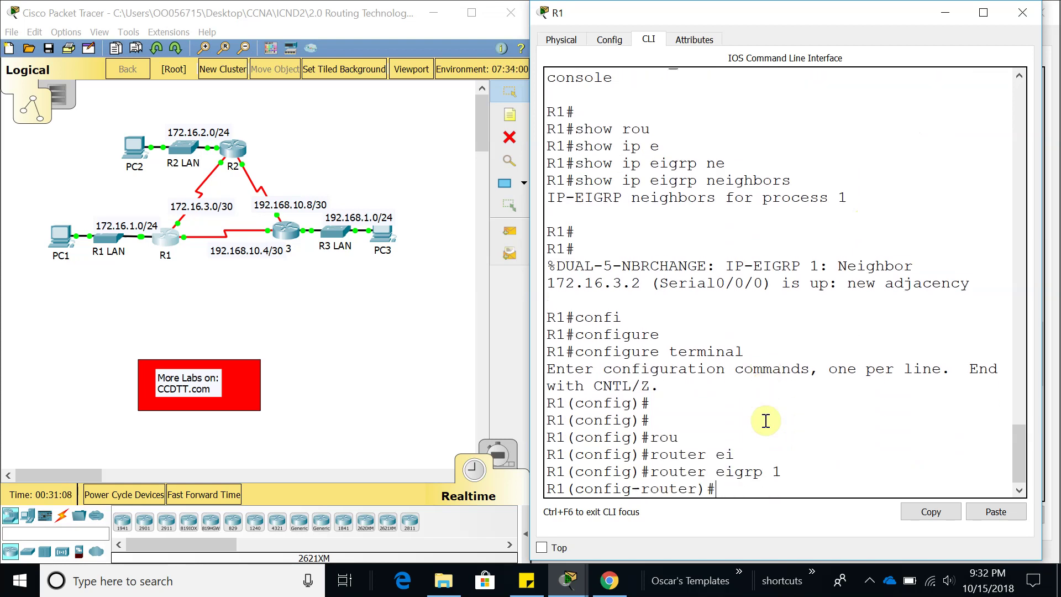
Step: Remove the incorrect network statement from R1's EIGRP process with no network 192.168.1.4 0.0.0.3
type("network 192.1")
key("Tab")
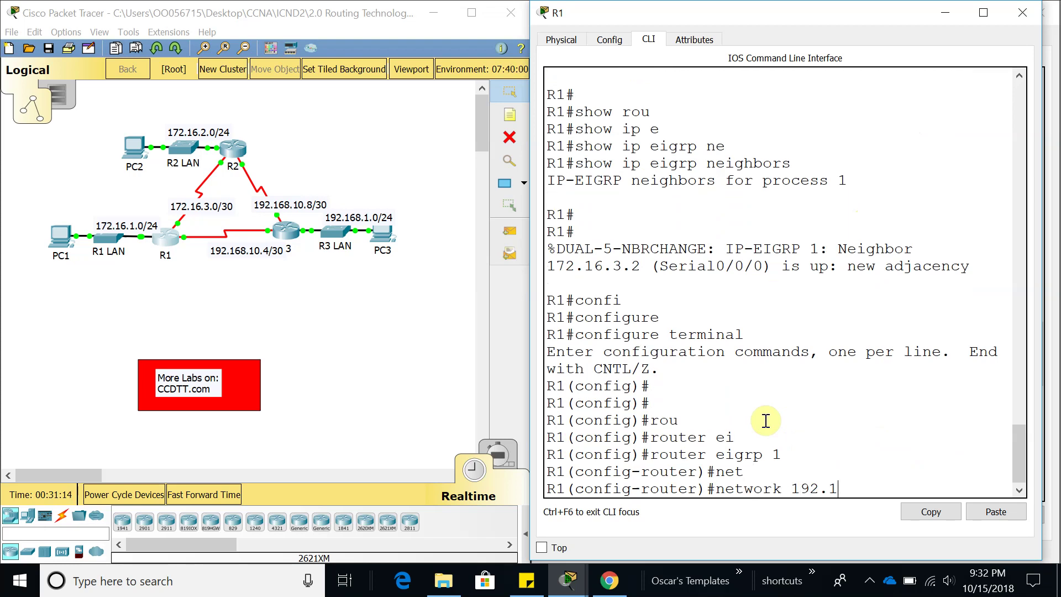
scroll(767, 414, "up", 5)
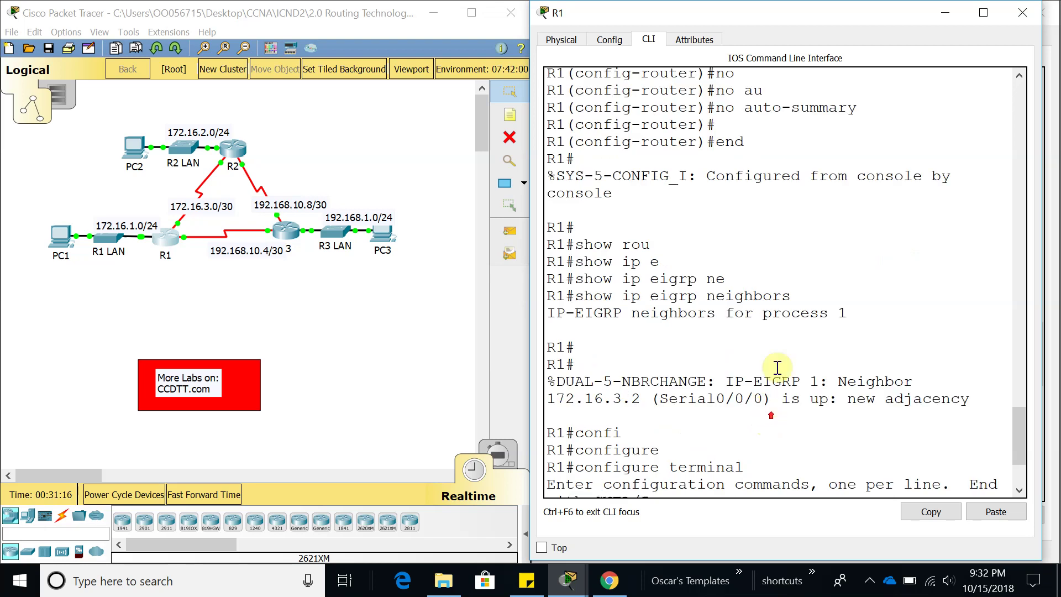
scroll(878, 453, "down", 6)
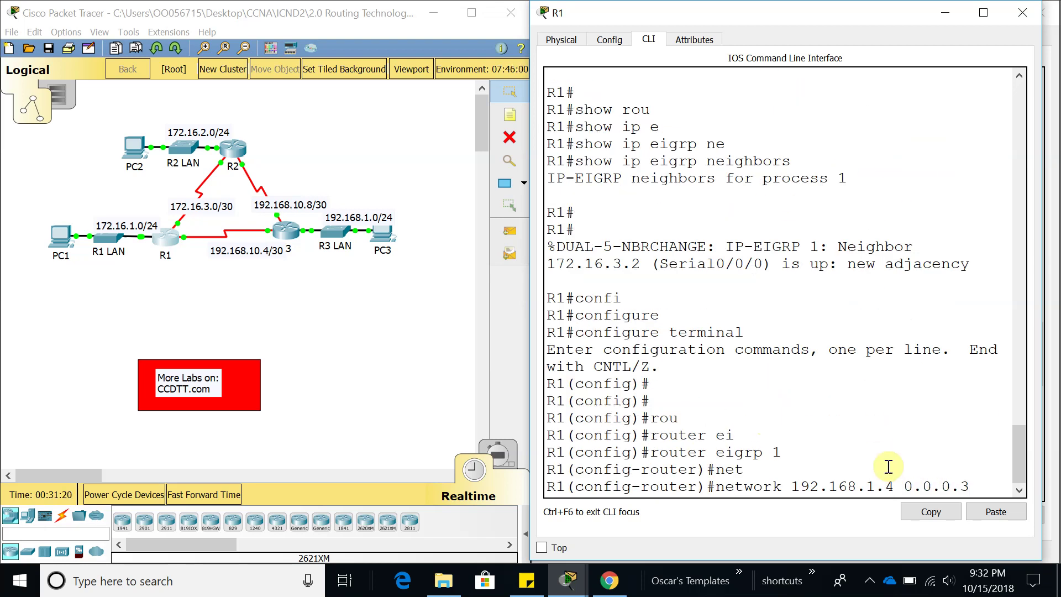
key("ctrl+a")
type("no")
key("Return")
Step: Advertise the R1–R3 serial link in R1's EIGRP process with network 192.168.10.4 0.0.0.3
key("Up")
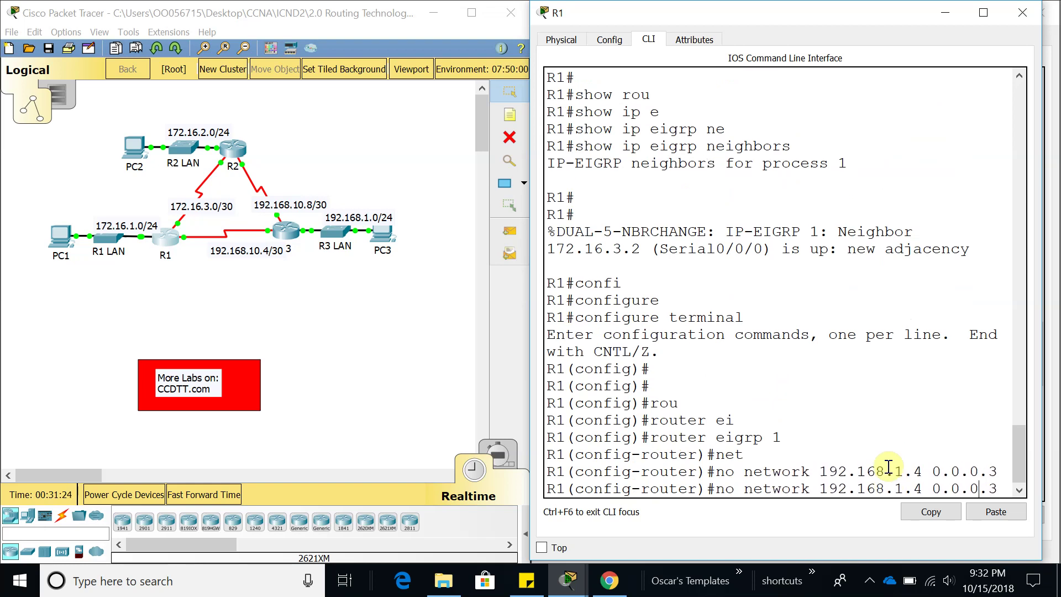
type("0")
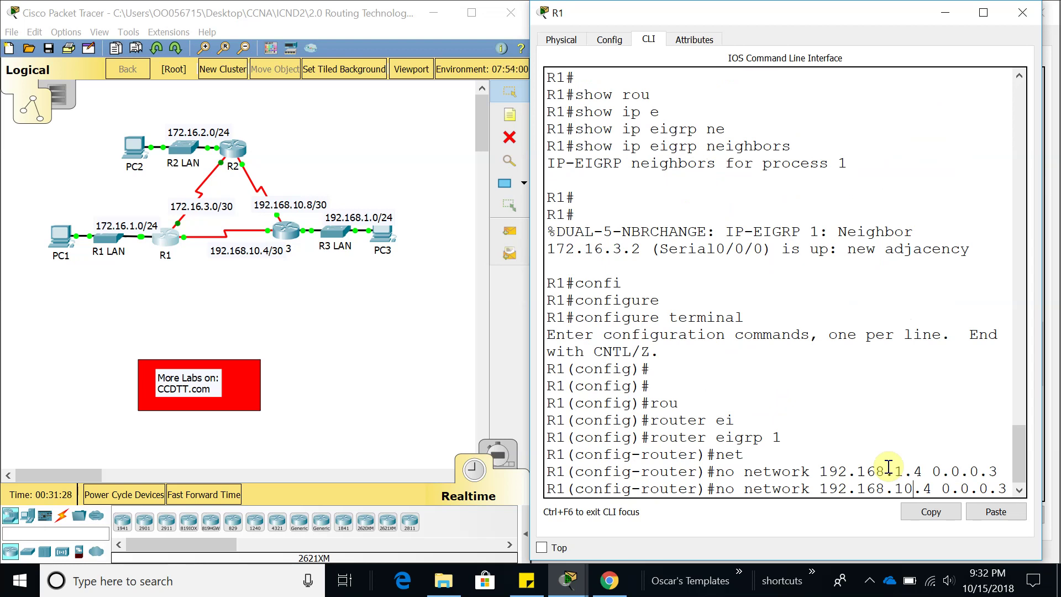
key("BackSpace")
key("BackSpace")
key("BackSpace")
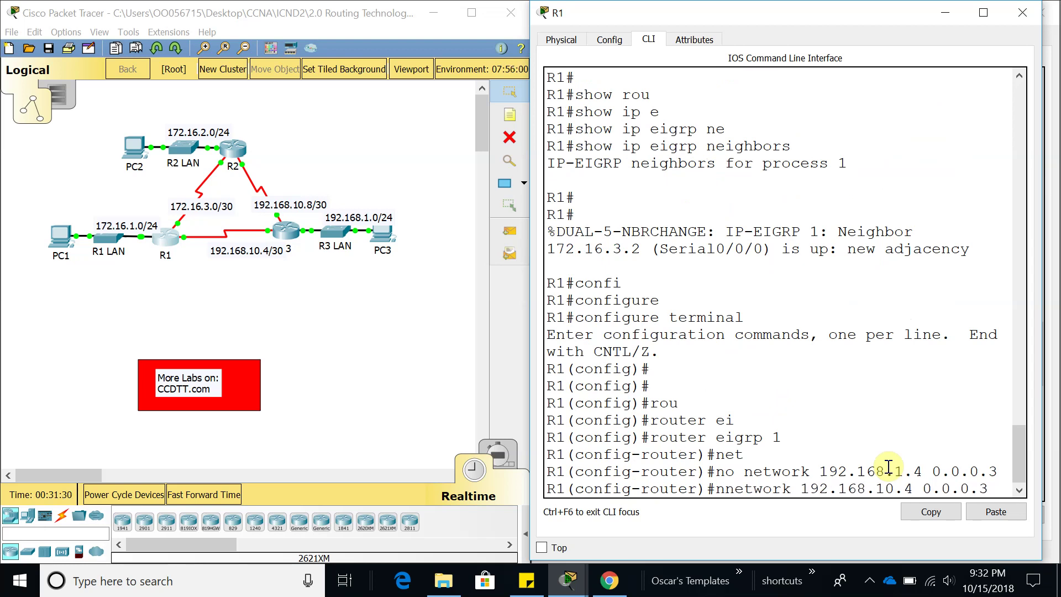
key("Return")
left_click_drag(992, 472, 716, 472)
Step: Return to R3's console and display its EIGRP neighbors again with show ip eigrp neighbors
left_click(951, 14)
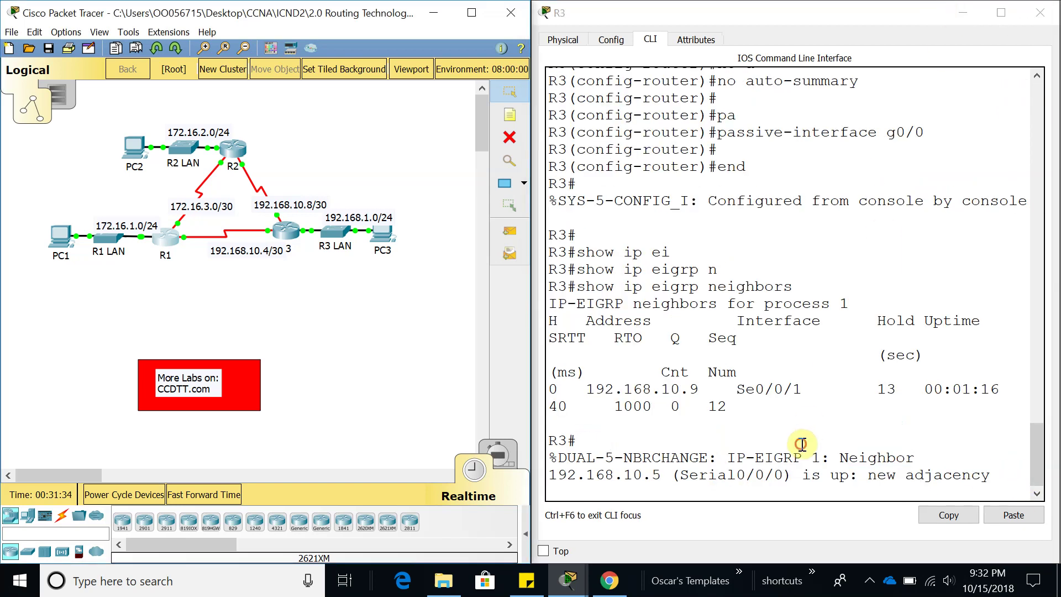
key("Up")
key("Return")
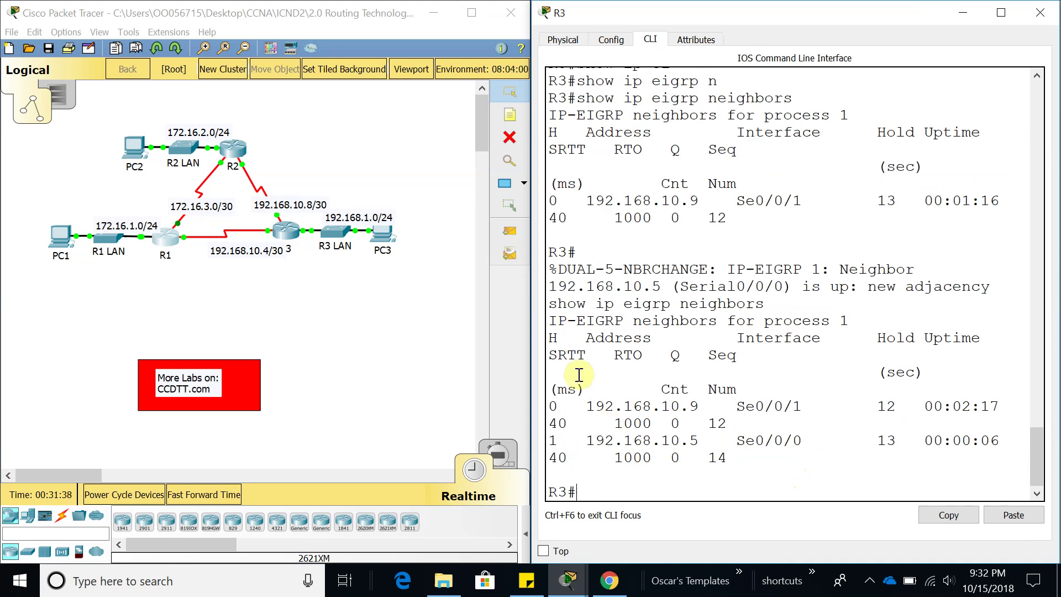
Step: Widen R3's console to examine the neighbor addresses in the EIGRP neighbor table, and minimize the console
left_click_drag(531, 358, 249, 355)
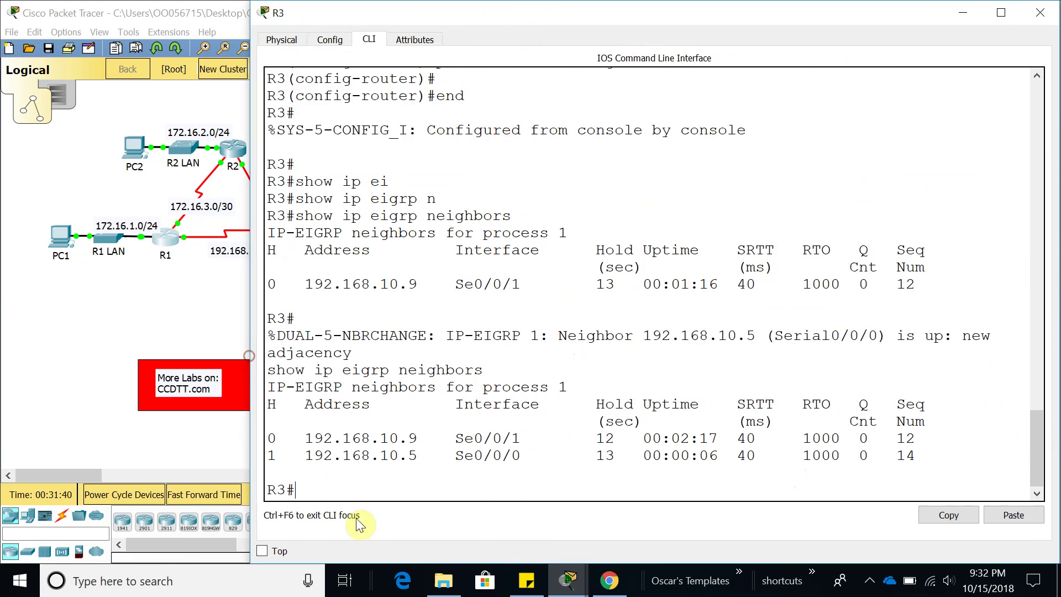
left_click_drag(426, 455, 306, 437)
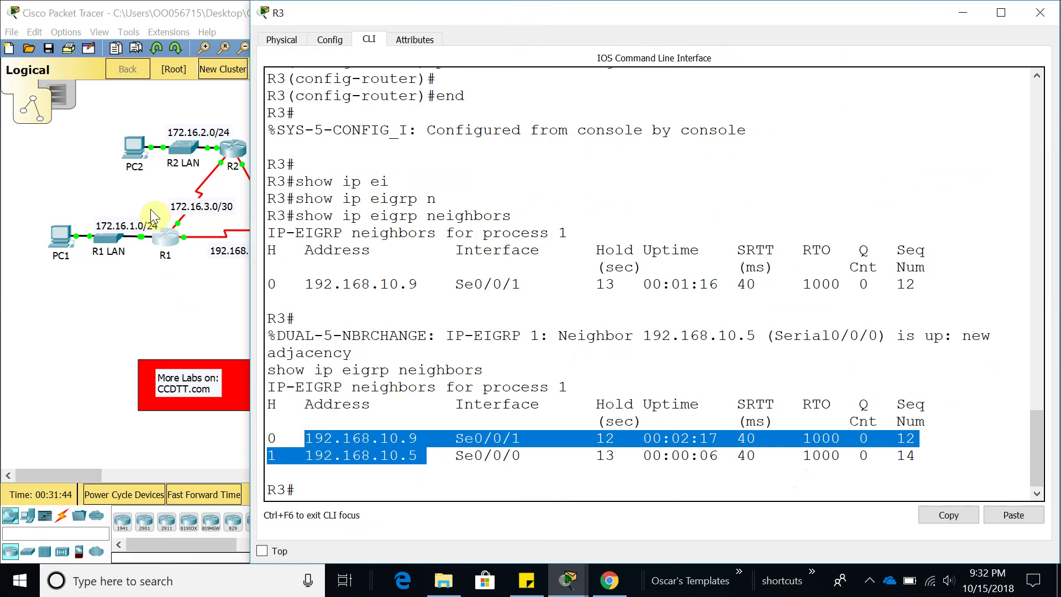
left_click(330, 469)
left_click_drag(313, 454, 418, 457)
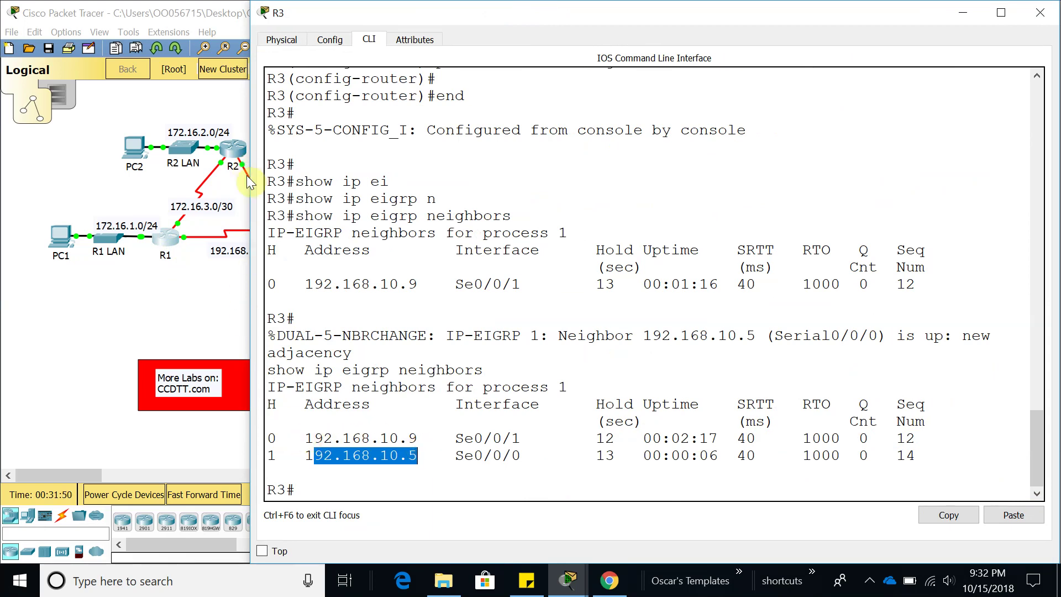
left_click_drag(305, 456, 425, 456)
left_click_drag(306, 437, 420, 437)
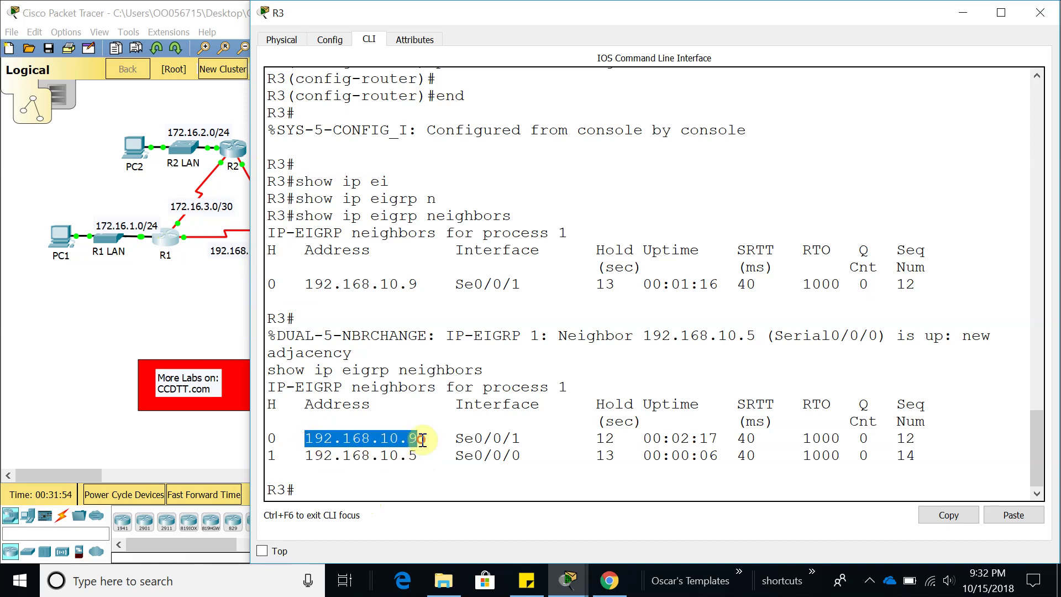
left_click(514, 495)
left_click(966, 16)
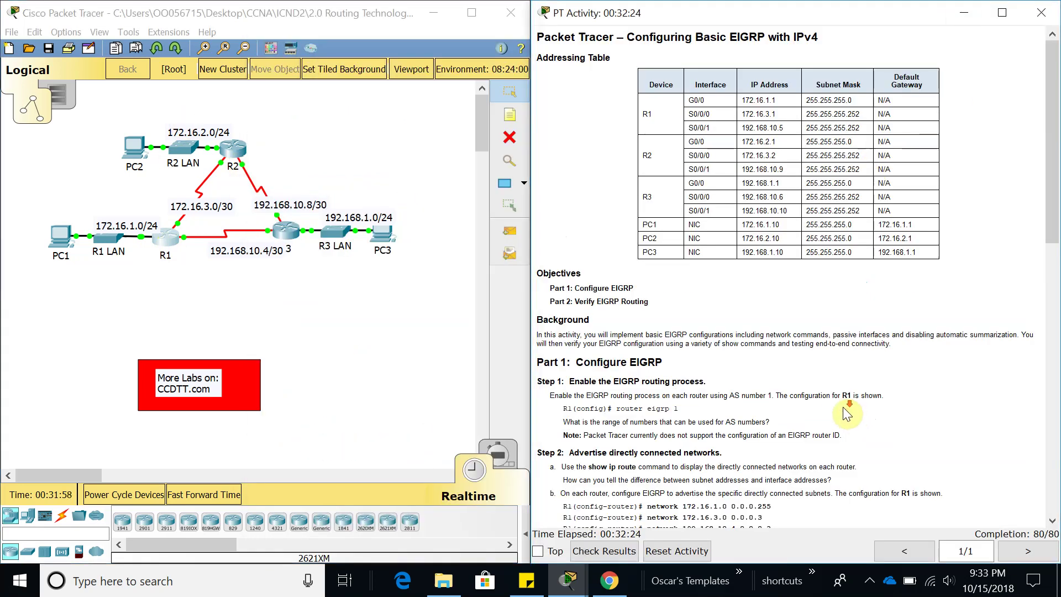
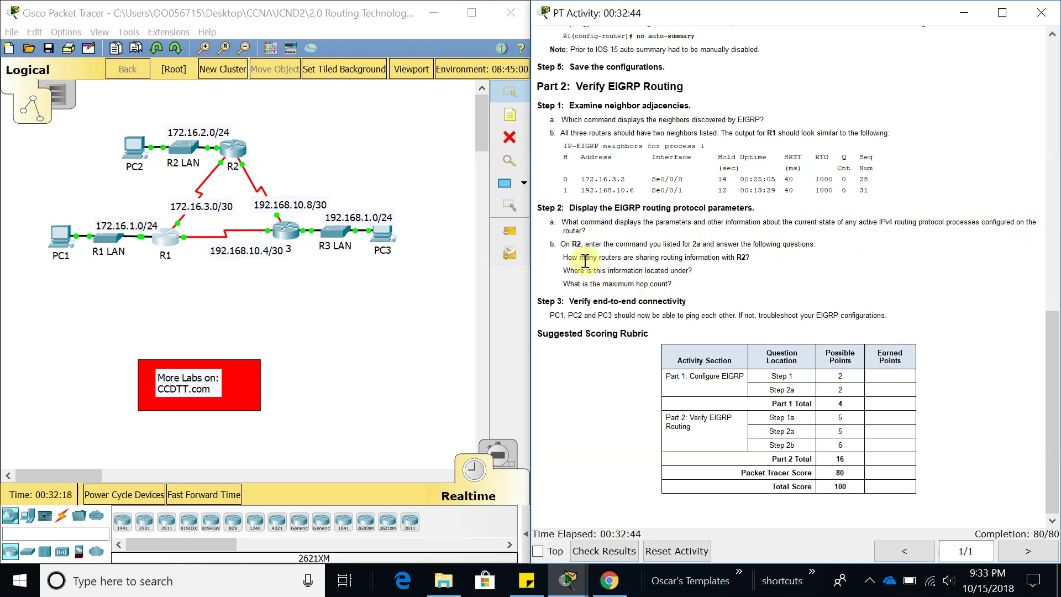
Step: Open R1's console and leave router configuration mode with the end command
left_click(173, 235)
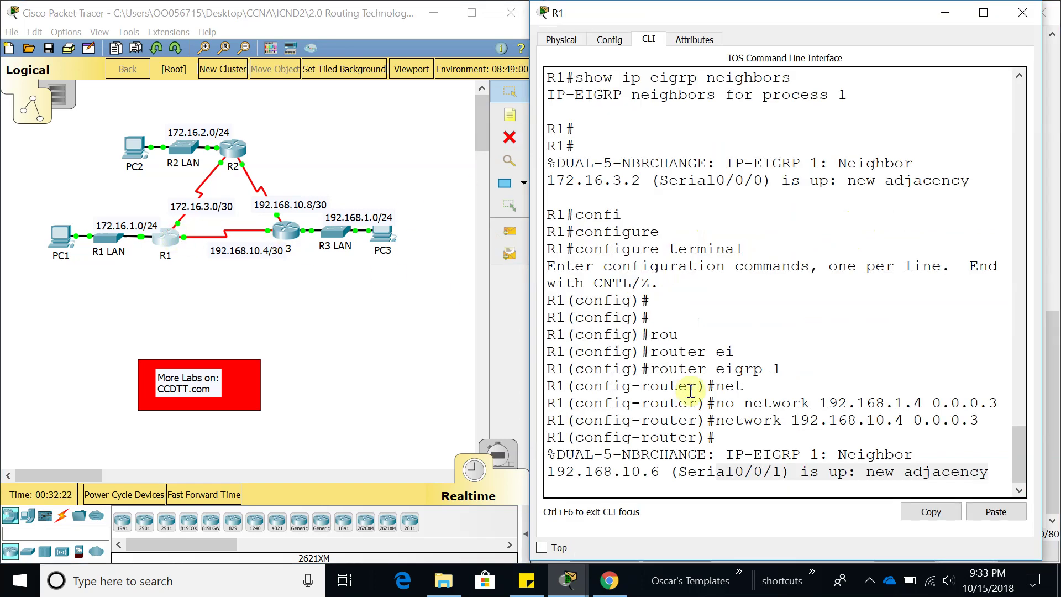
key("Return")
key("Return")
type("end")
key("Return")
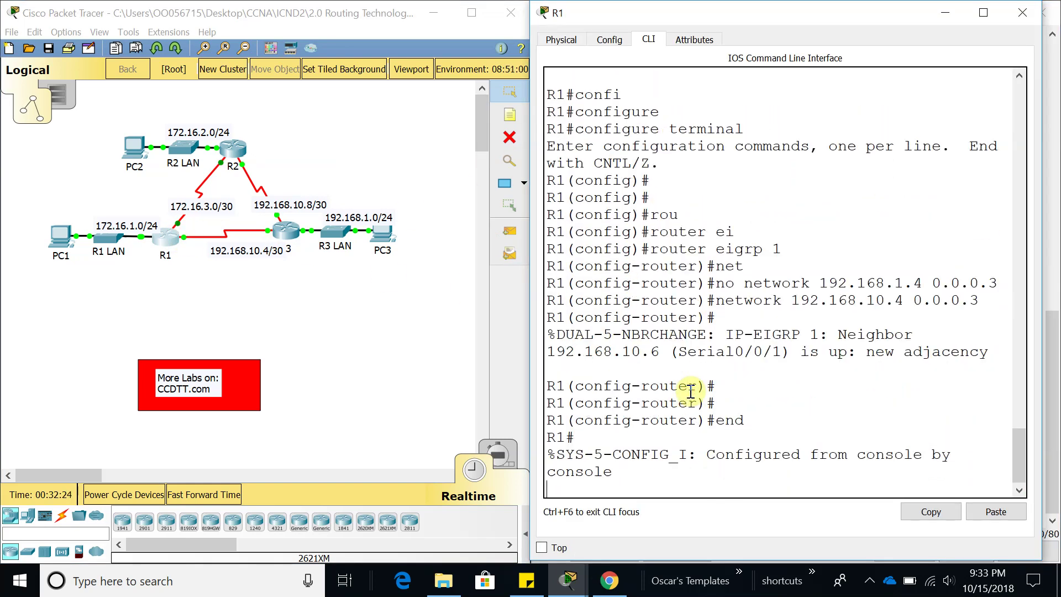
key("Return")
key("Return")
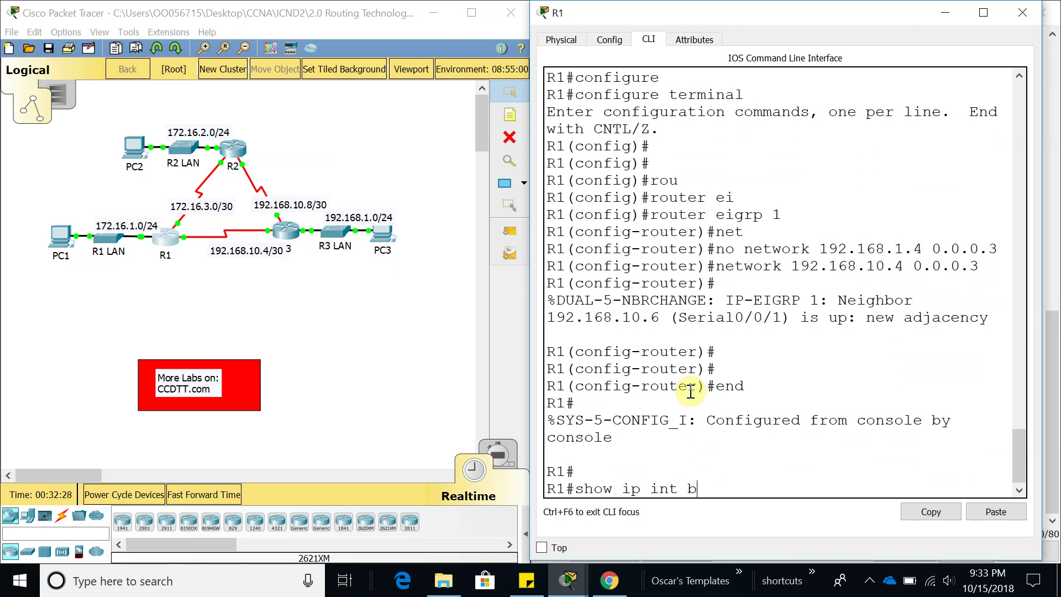
Step: Display R1's interface summary with show ip int brief and widen the console so the table rows fit on one line
type("show ip int br")
key("Return")
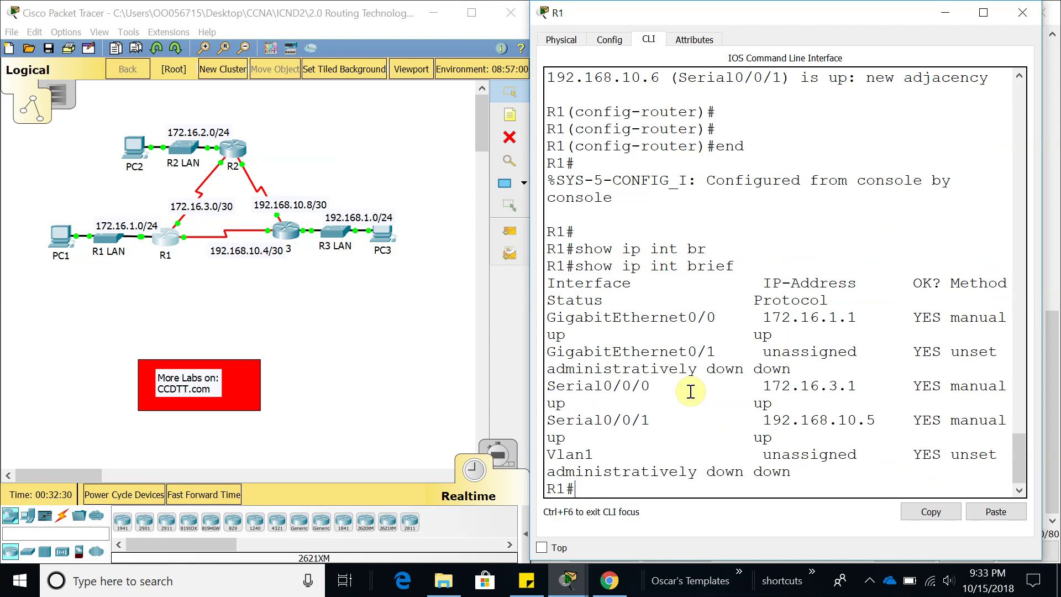
key("Return")
key("Return")
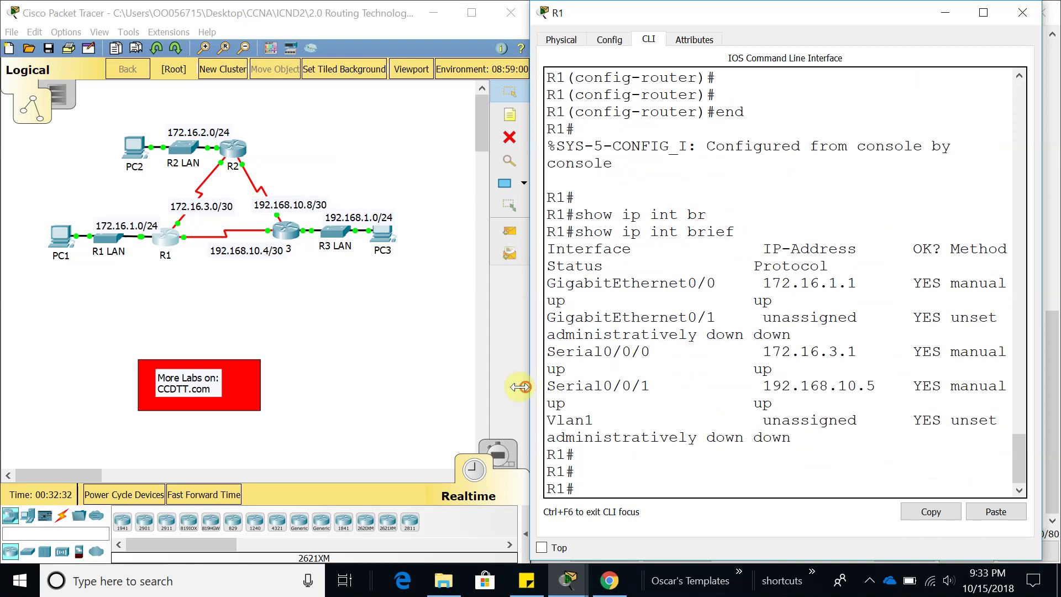
left_click_drag(519, 386, 366, 382)
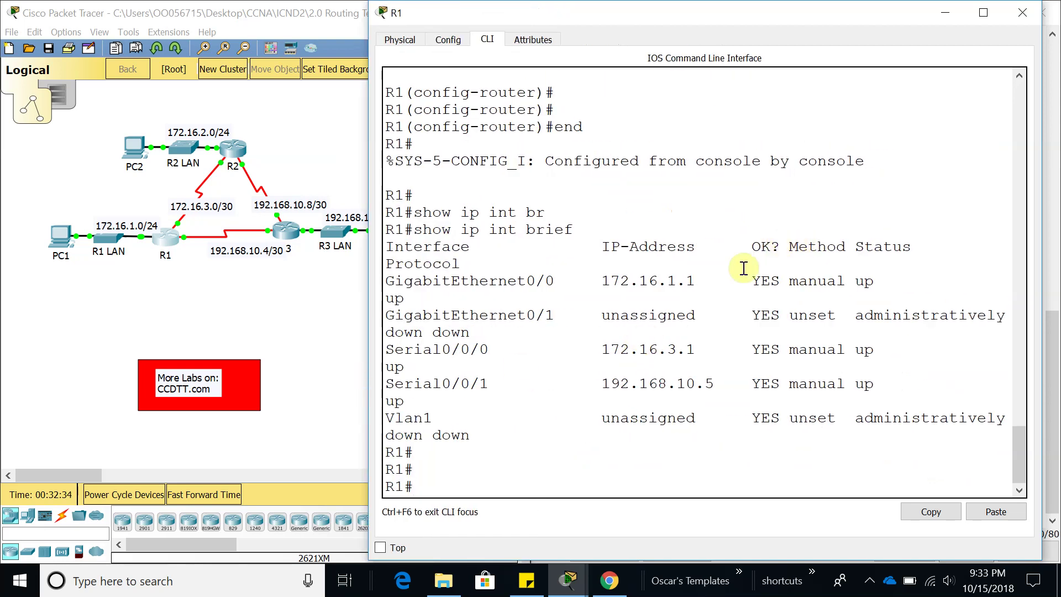
left_click_drag(366, 308, 230, 310)
Step: Check the activity's Part 2 Step 2 instructions and display R1's routing protocol parameters with show ip protocols
left_click_drag(691, 12, 705, 439)
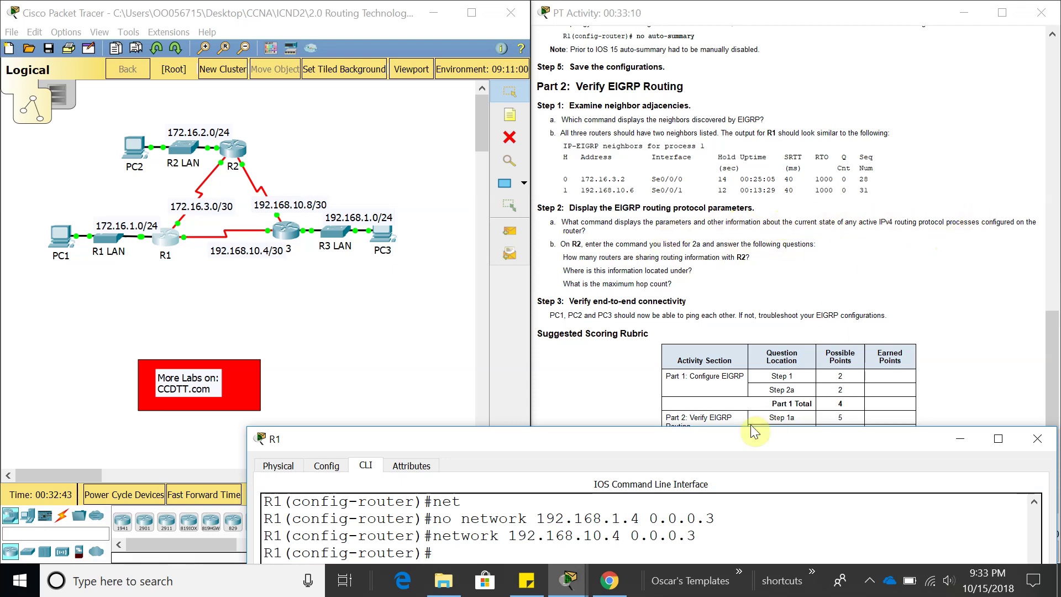
left_click_drag(752, 432, 734, 386)
left_click_drag(683, 328, 695, 279)
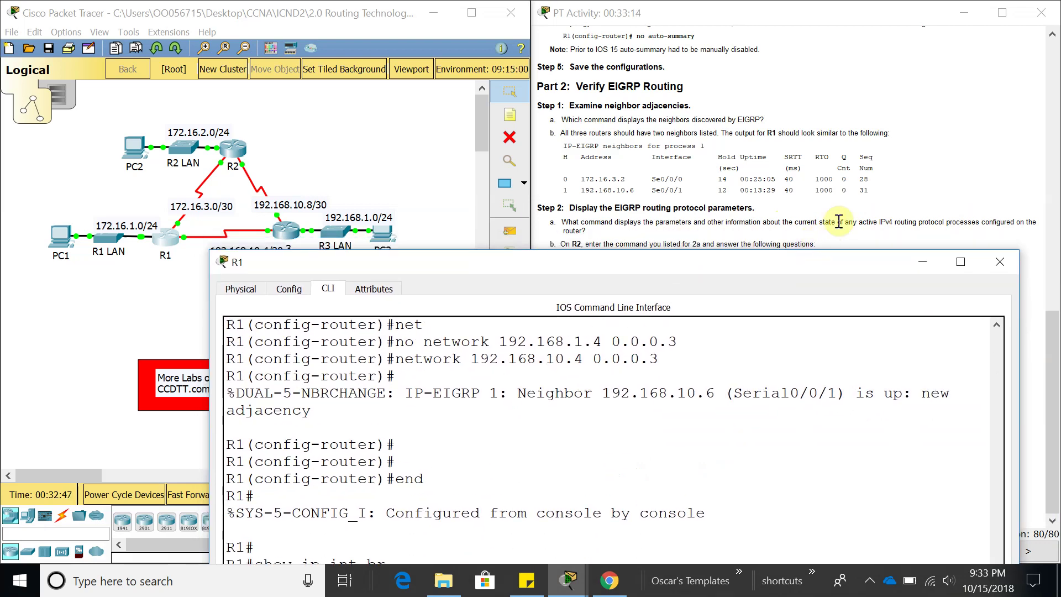
left_click_drag(773, 264, 774, 27)
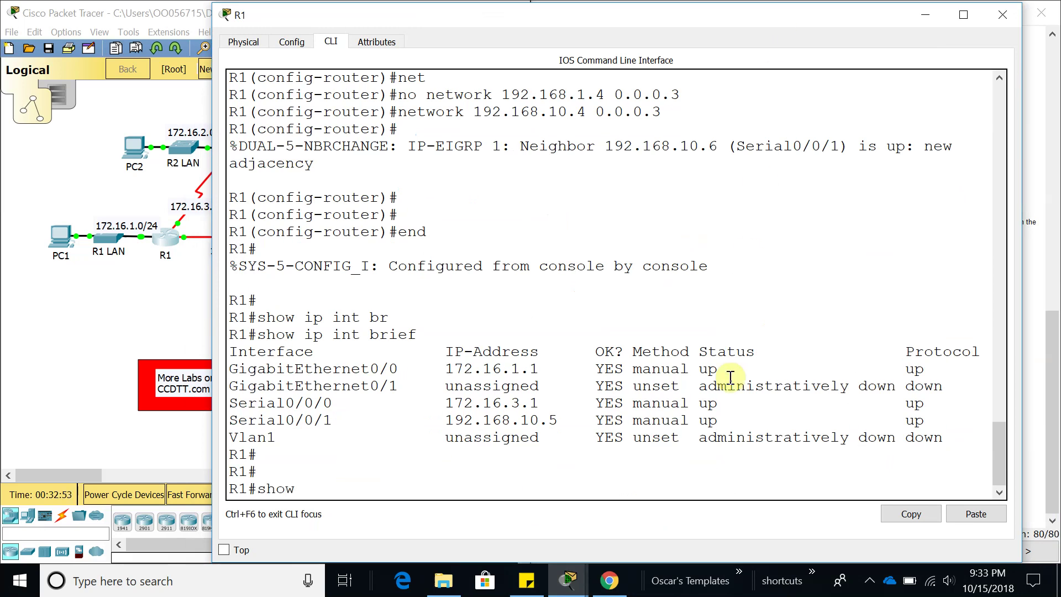
key("Tab")
key("Return")
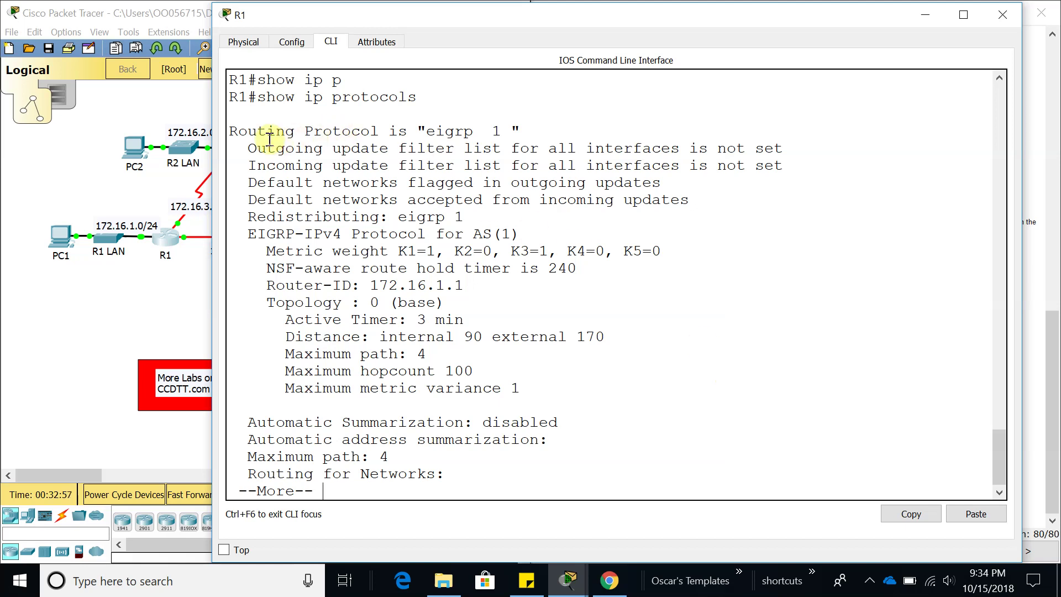
Step: Examine the routing protocol, AS number, router ID and advertised networks in R1's output, and return to the activity instructions
left_click_drag(232, 127, 529, 130)
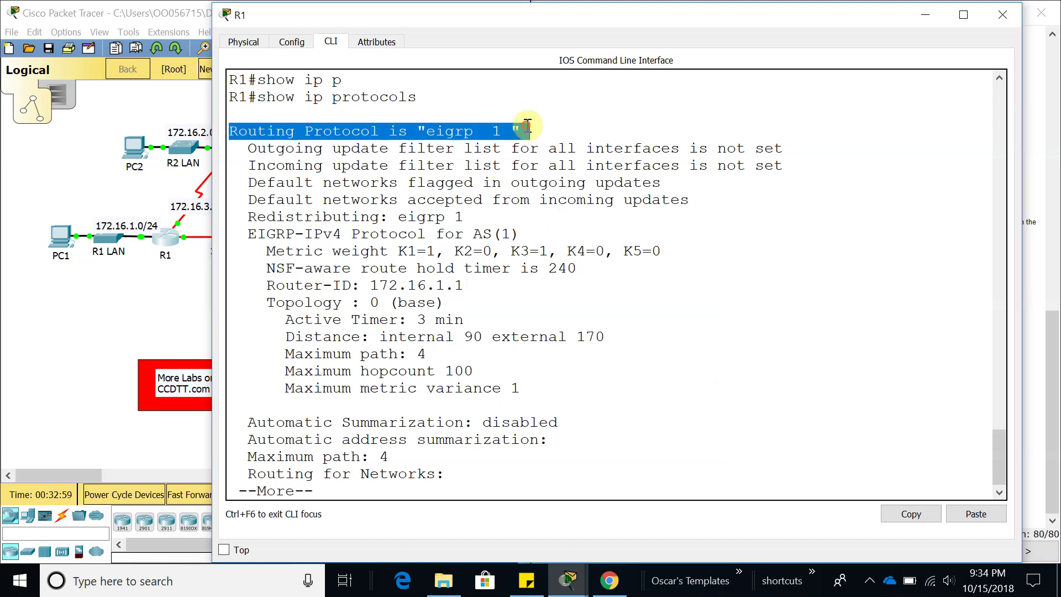
left_click(501, 128)
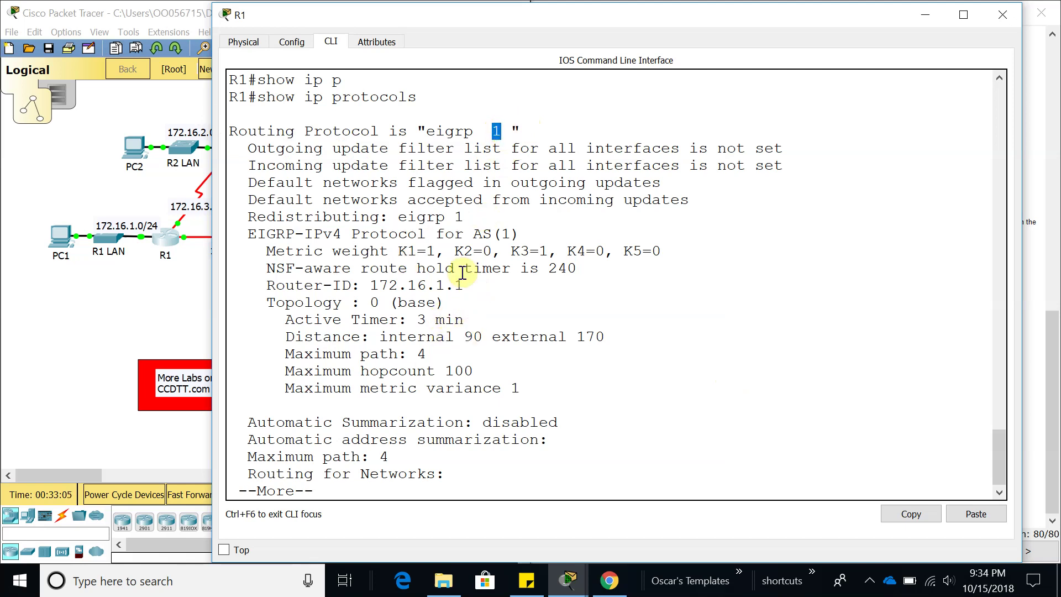
left_click_drag(514, 282, 265, 284)
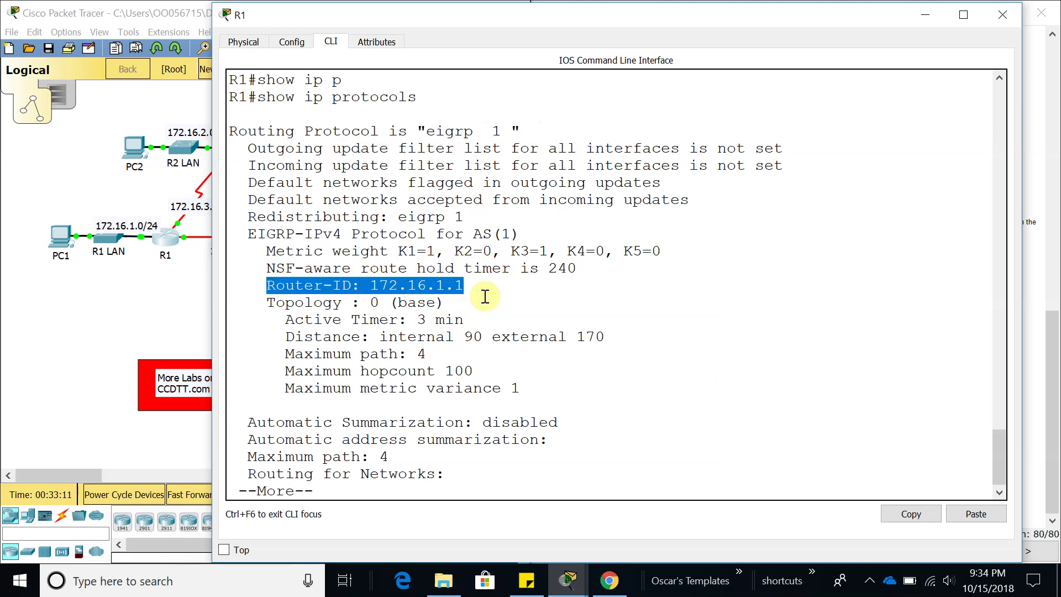
scroll(627, 273, "down", 1)
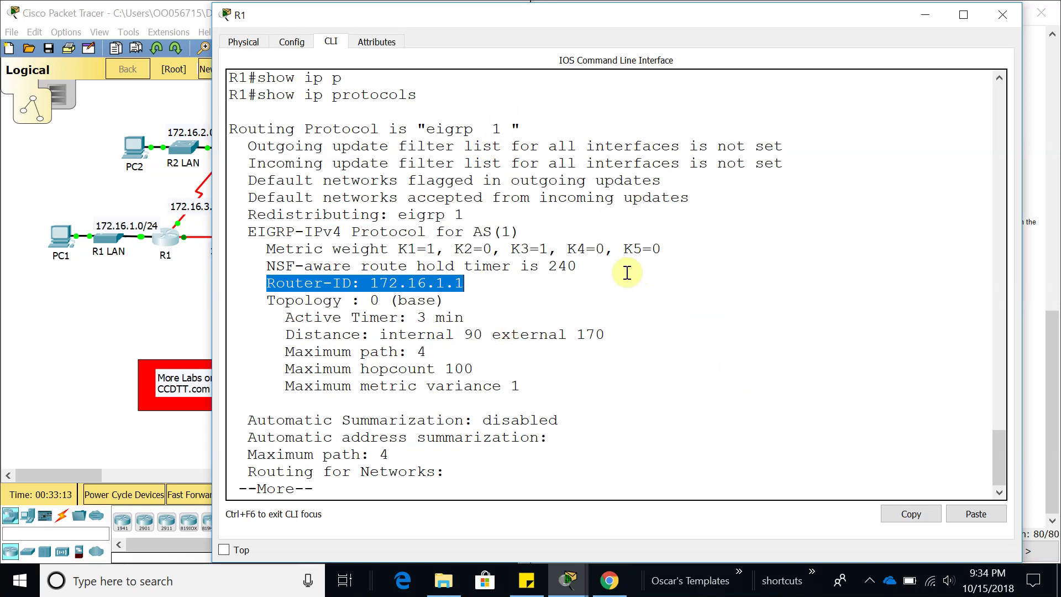
key("Return")
key("Return")
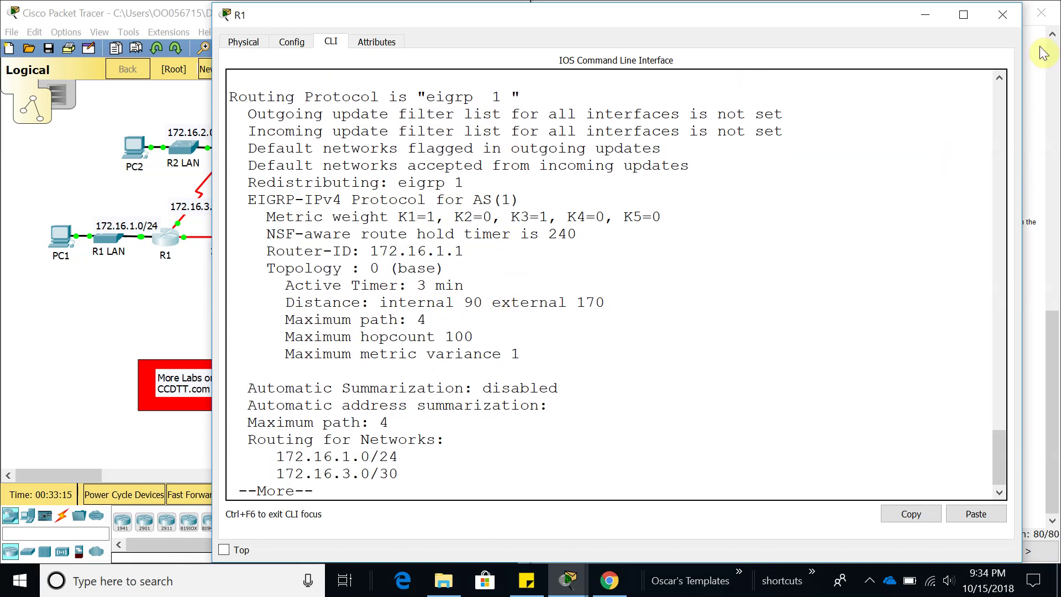
left_click(926, 20)
left_click(685, 277)
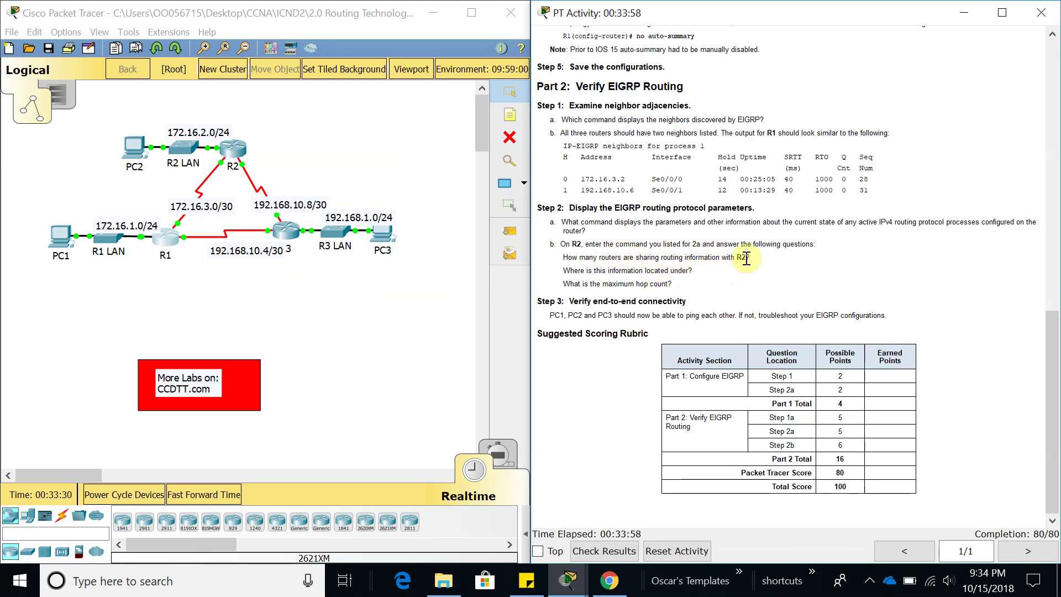
Step: Open R2's console and enlarge its window beside the activity instructions
left_click(233, 148)
left_click_drag(345, 66, 66, 17)
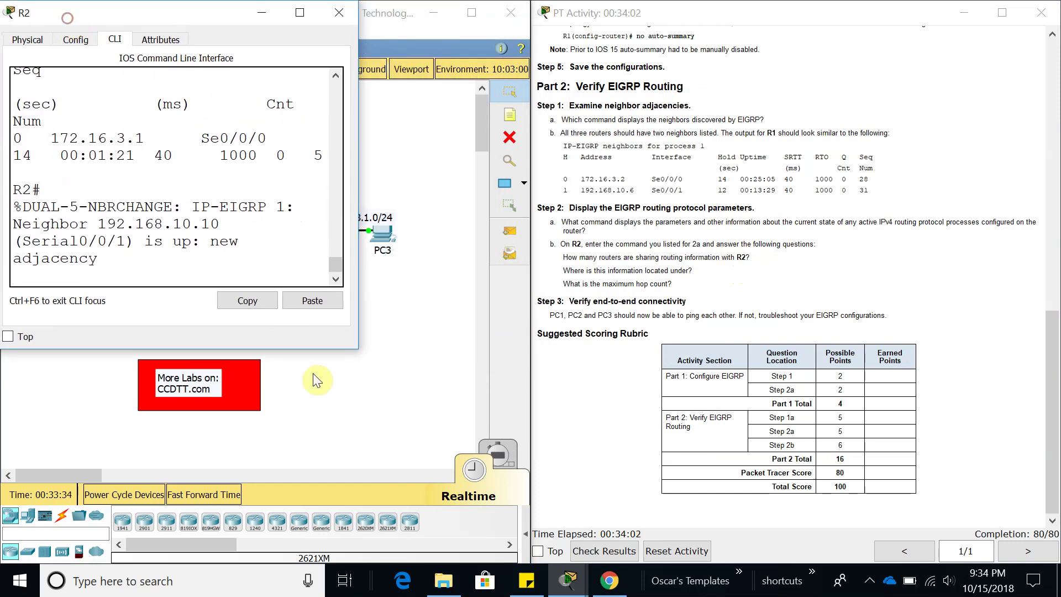
left_click_drag(358, 348, 581, 563)
key("Return")
key("Return")
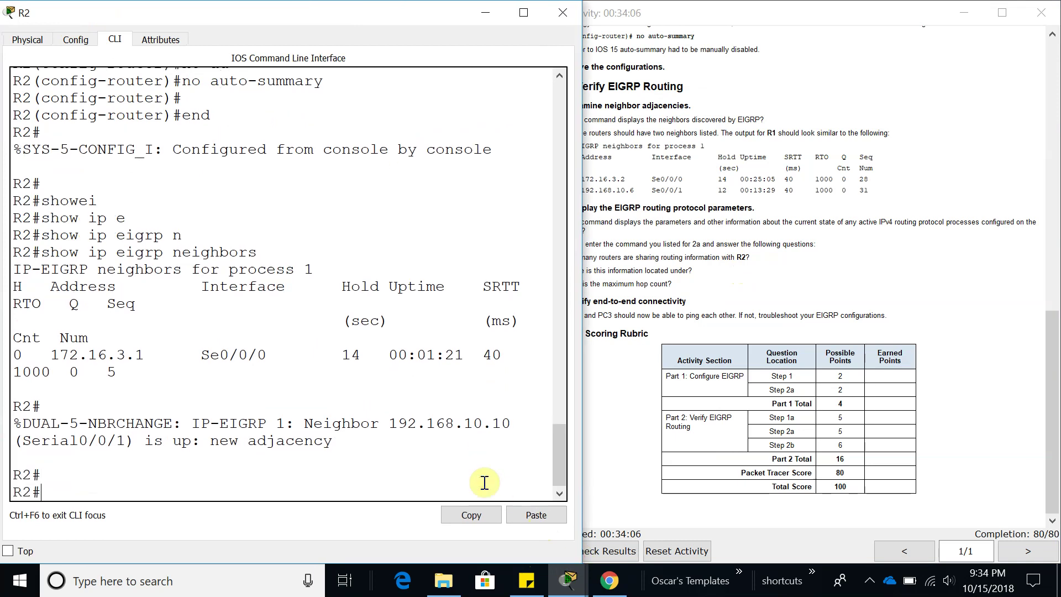
key("Return")
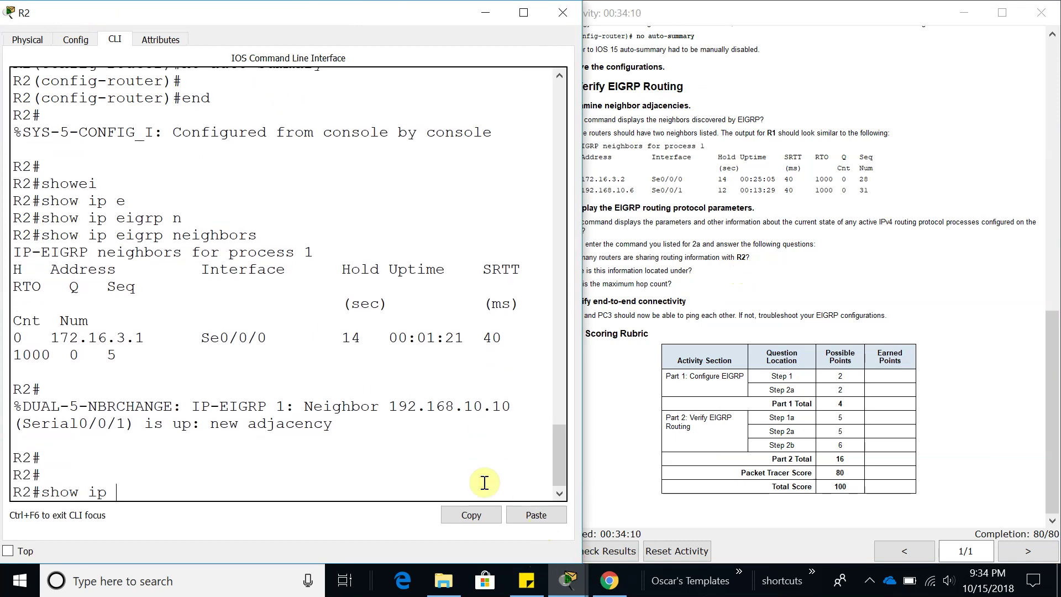
Step: Display R2's complete routing protocol parameters with show ip protocols
type("show ip pr")
key("Tab")
key("Return")
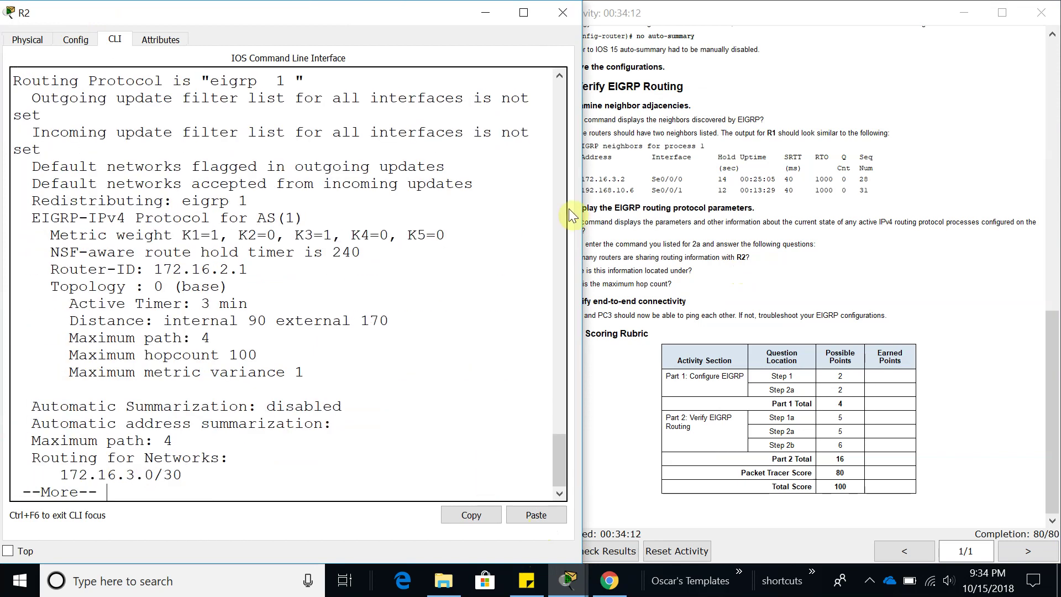
key("space")
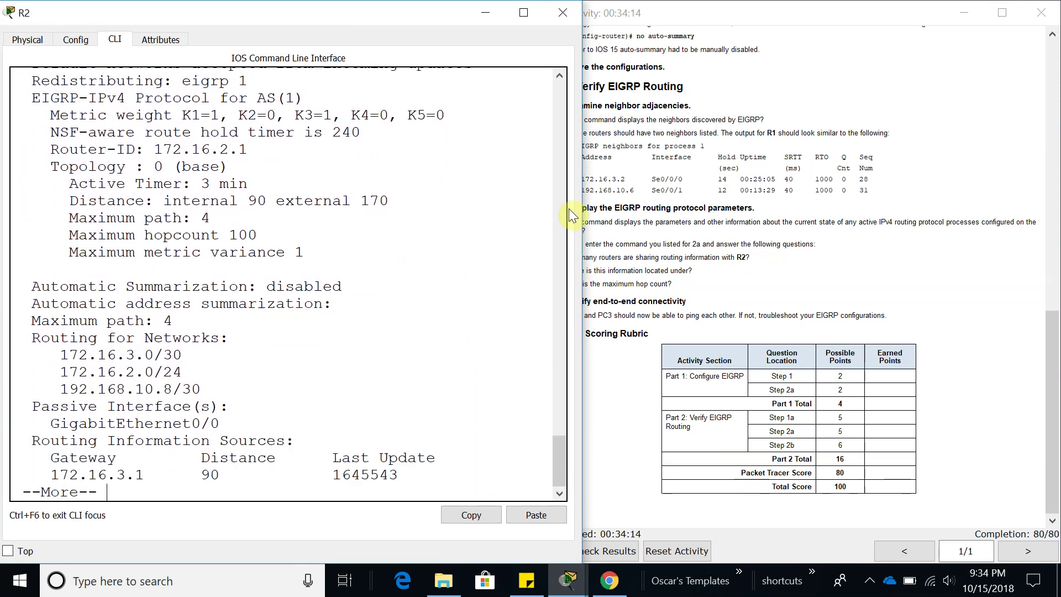
key("Return")
key("Return")
key("Return")
Step: Examine R2's routing information sources and maximum hop count in the output to answer the Step 2b questions
left_click(692, 260)
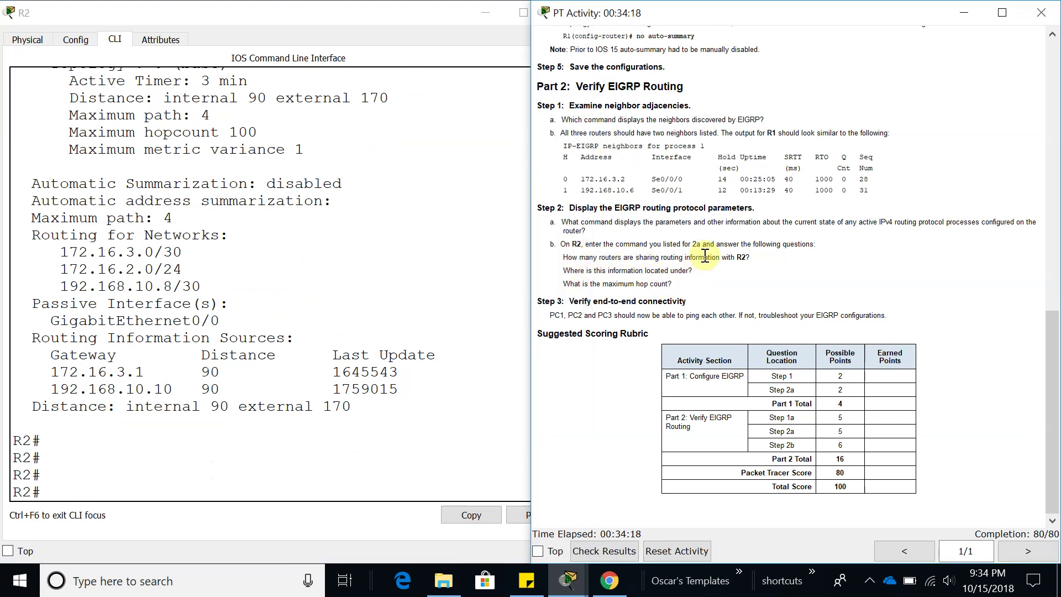
left_click_drag(192, 390, 50, 372)
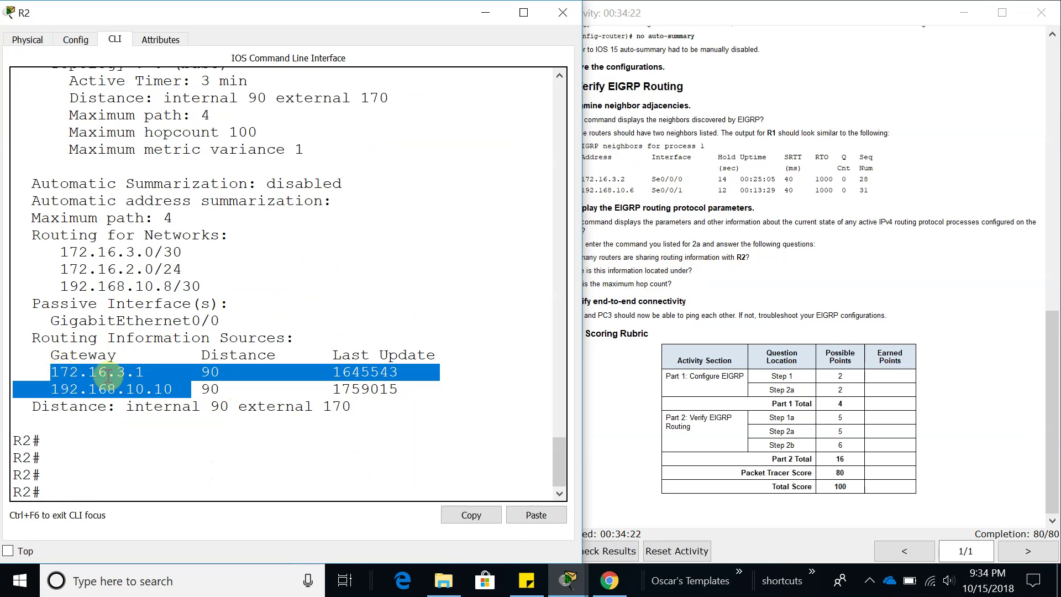
left_click(718, 306)
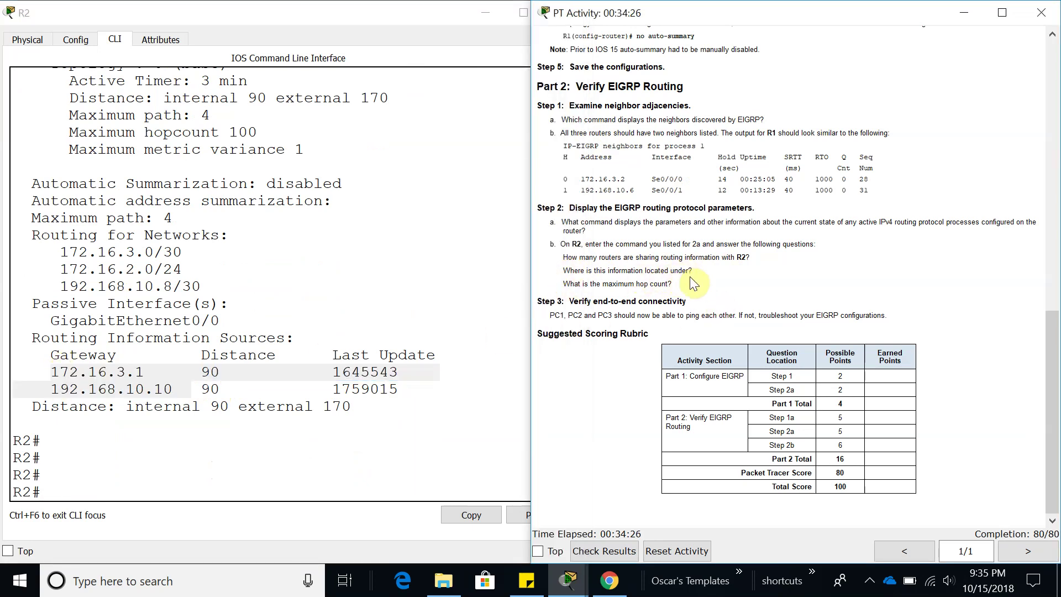
left_click(276, 400)
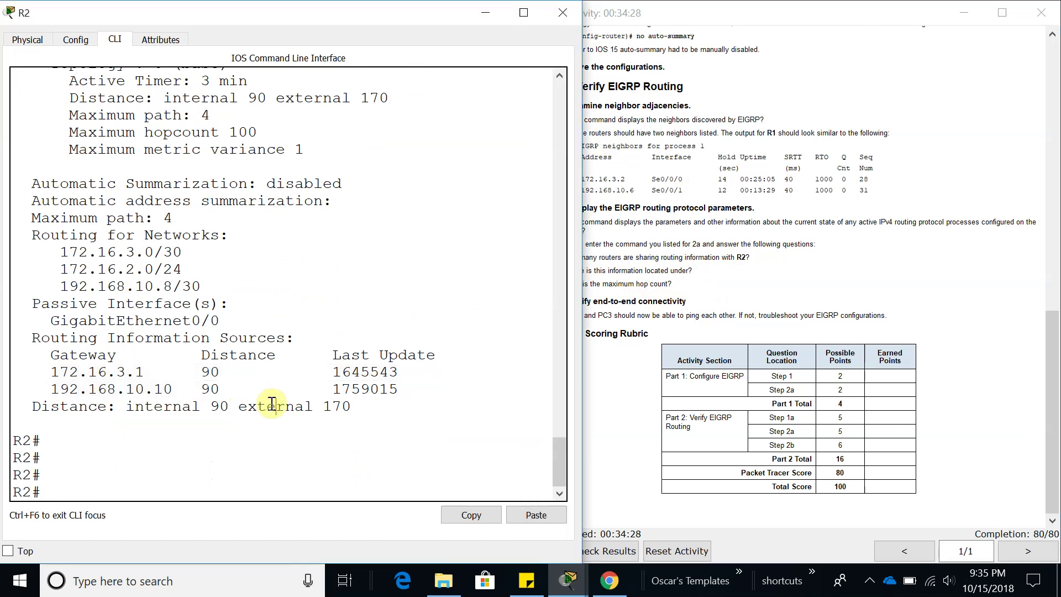
scroll(272, 404, "up", 1)
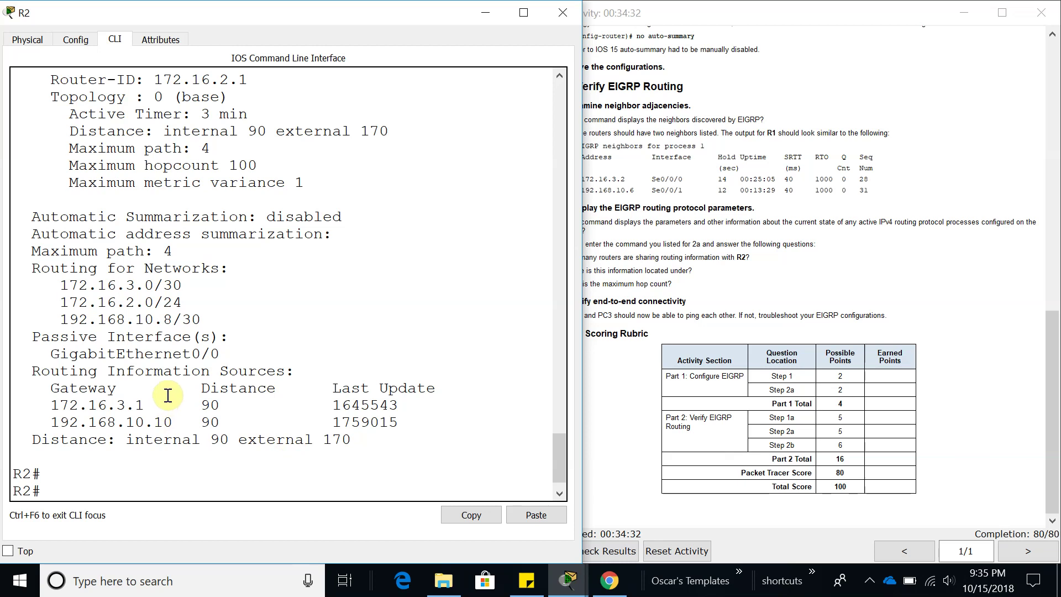
scroll(168, 393, "up", 1)
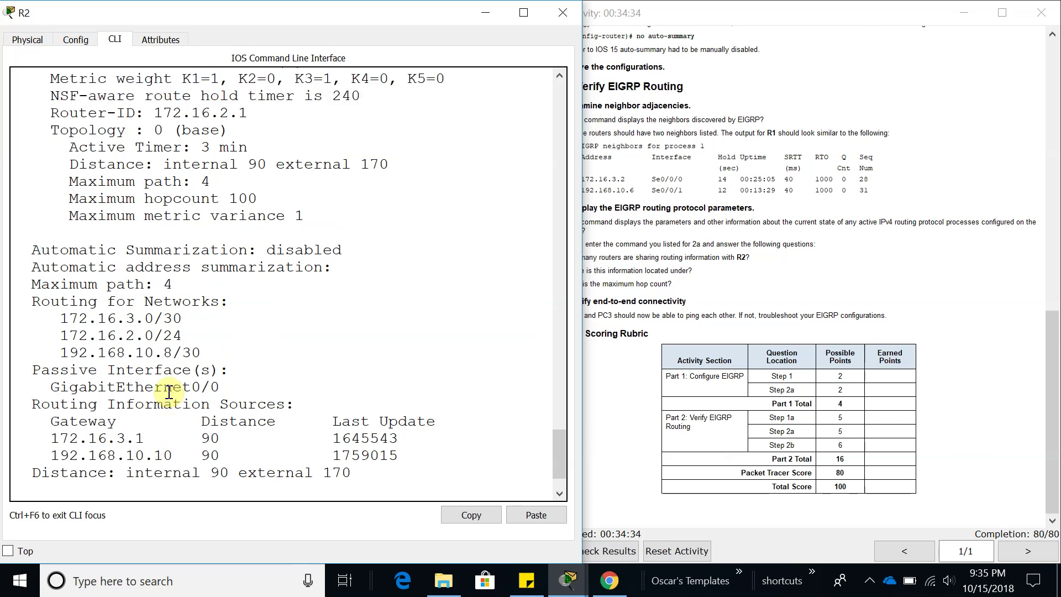
scroll(185, 365, "up", 2)
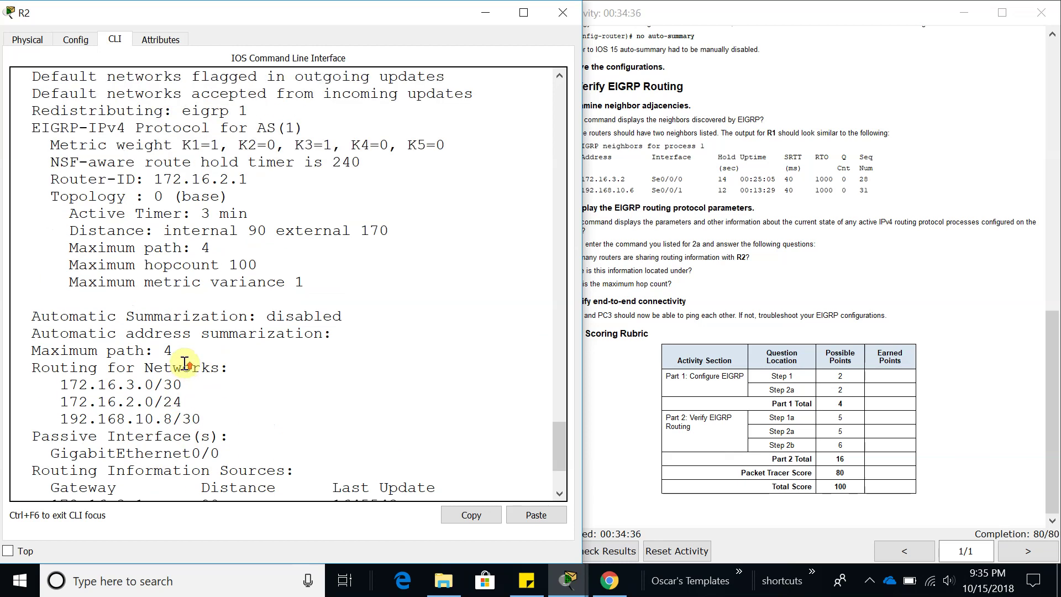
scroll(186, 365, "up", 2)
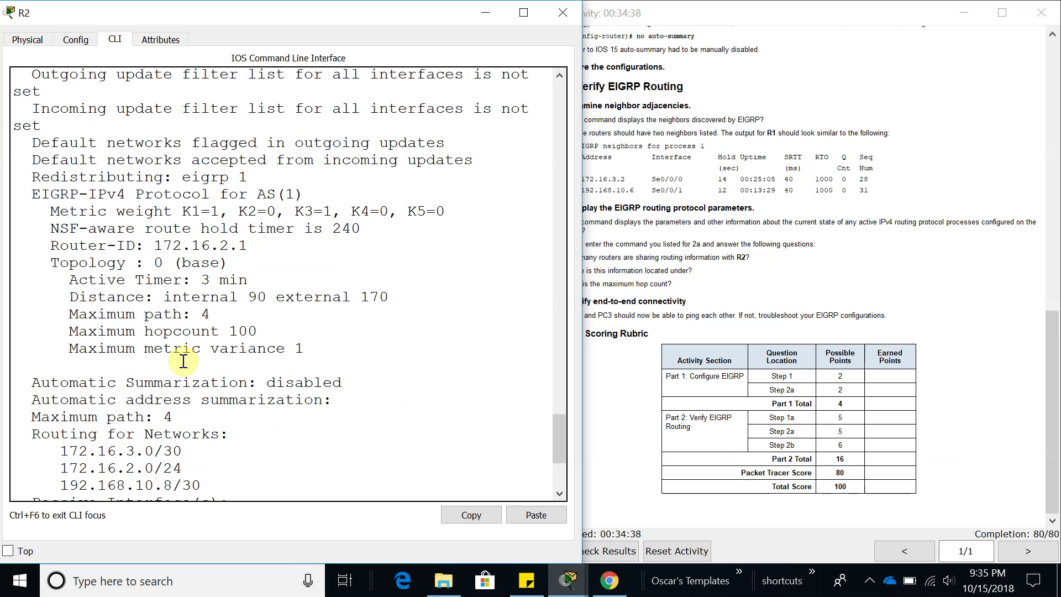
Step: Examine the EIGRP process, AS number and maximum hop count in R2's routing protocol output against the Step 2b questions
scroll(183, 361, "up", 2)
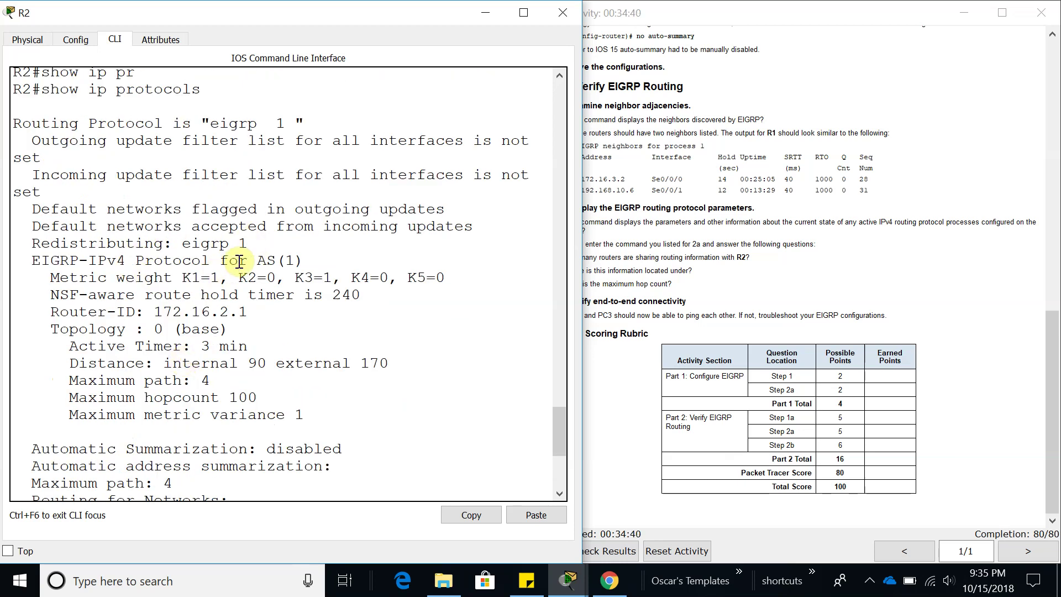
left_click_drag(185, 243, 269, 247)
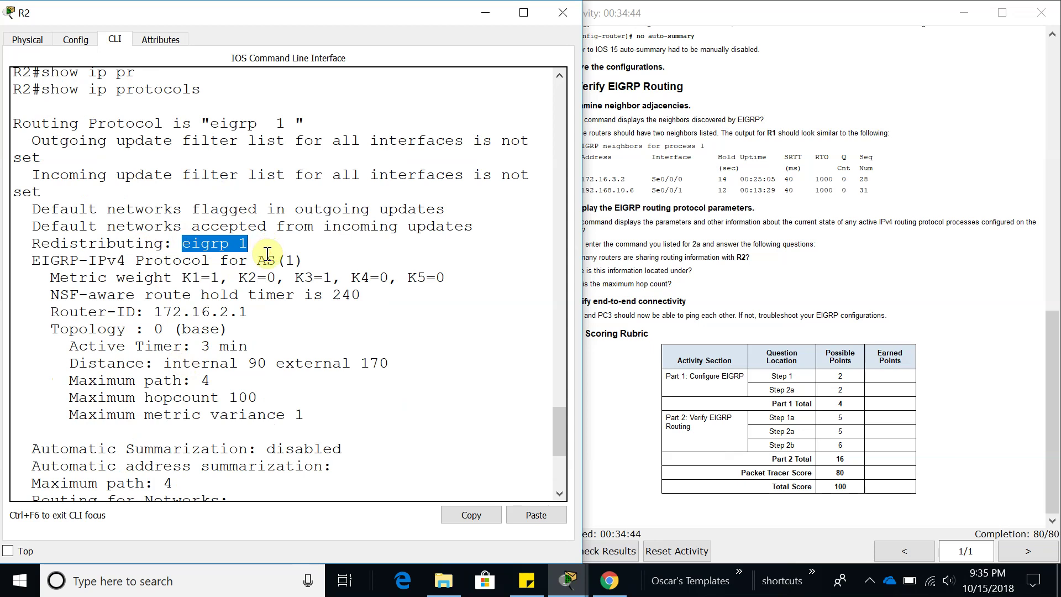
left_click(628, 305)
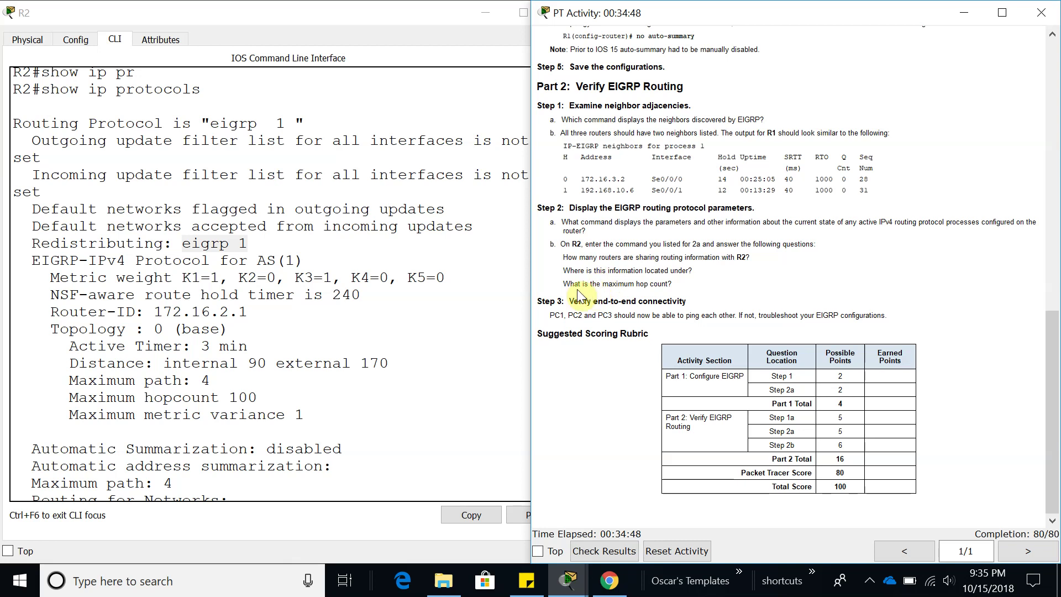
left_click(323, 345)
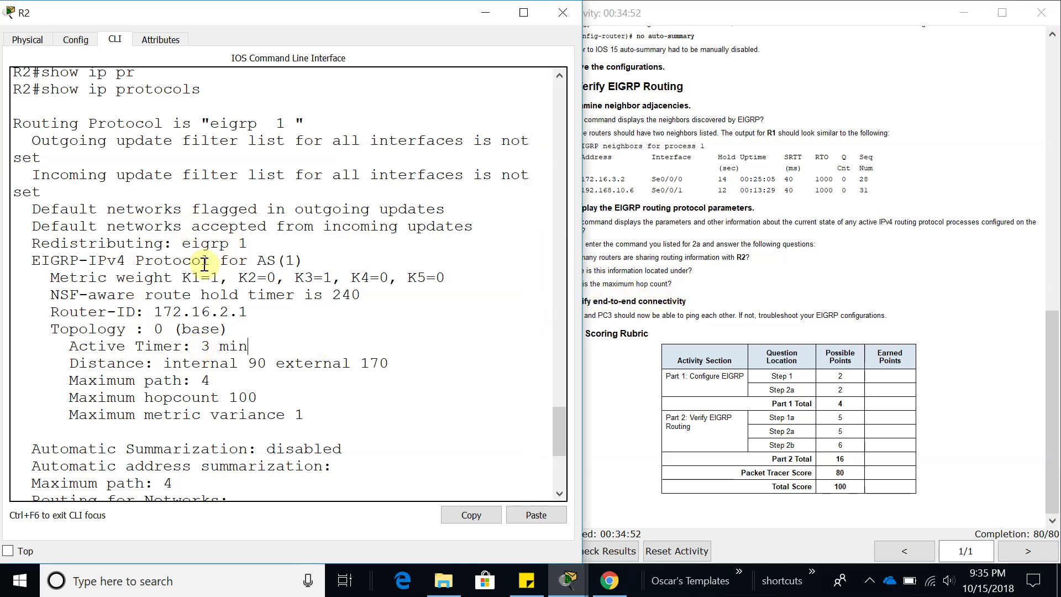
scroll(210, 271, "down", 2)
left_click_drag(150, 332, 263, 337)
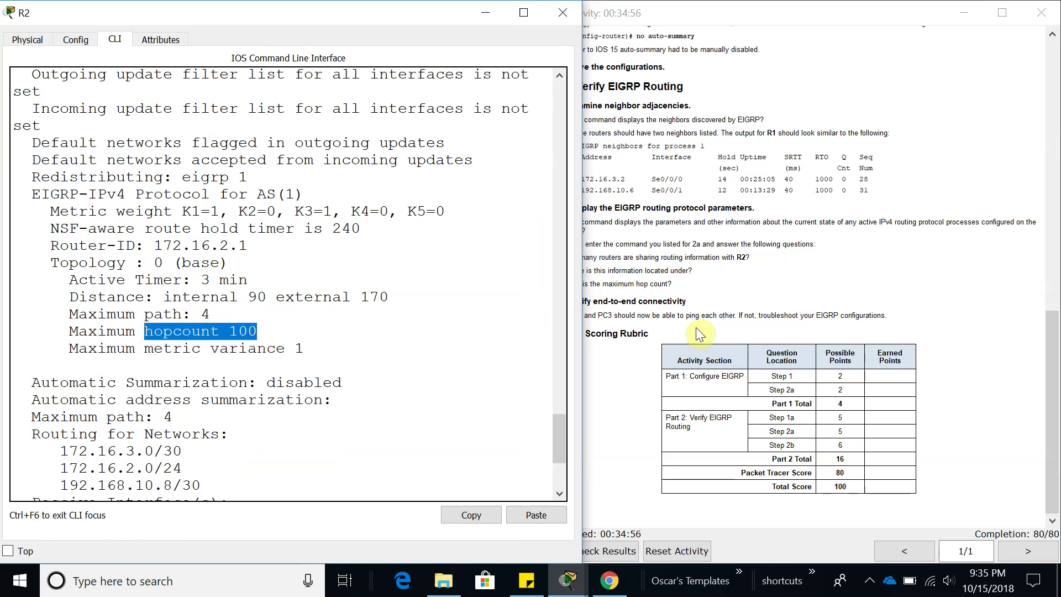
left_click_drag(69, 331, 440, 337)
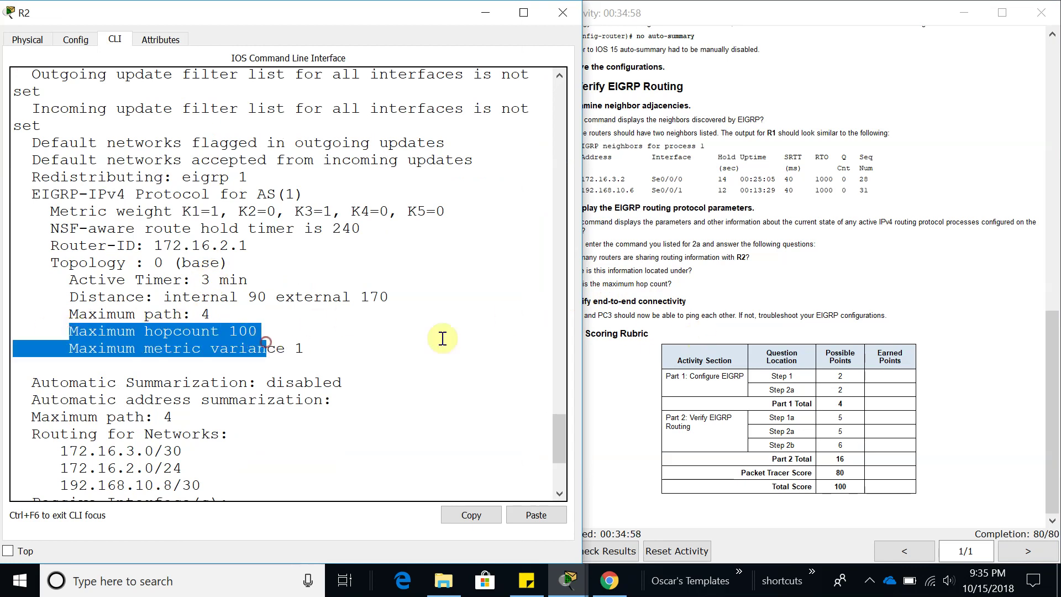
left_click(698, 340)
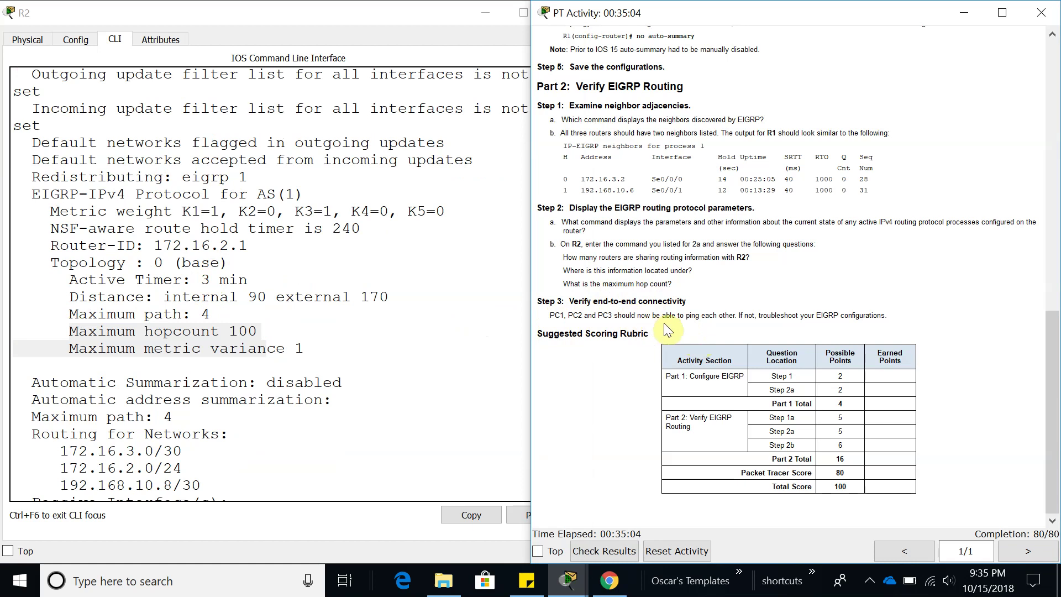
Step: Close R2's console and copy PC2's IP address, 172.16.2.10, from the addressing table in the activity instructions
left_click(407, 34)
left_click(562, 15)
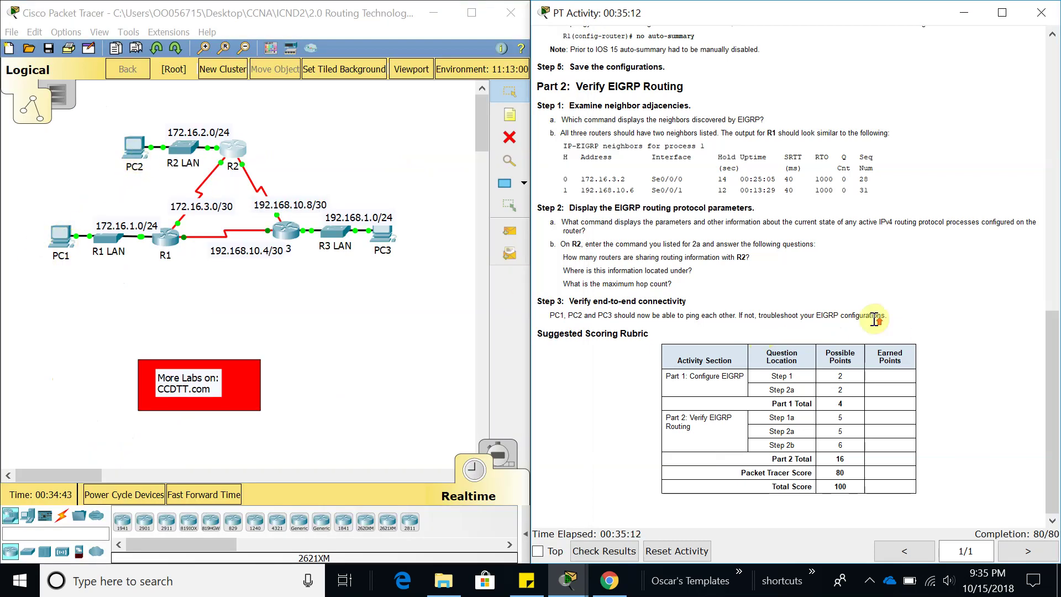
scroll(867, 320, "up", 12)
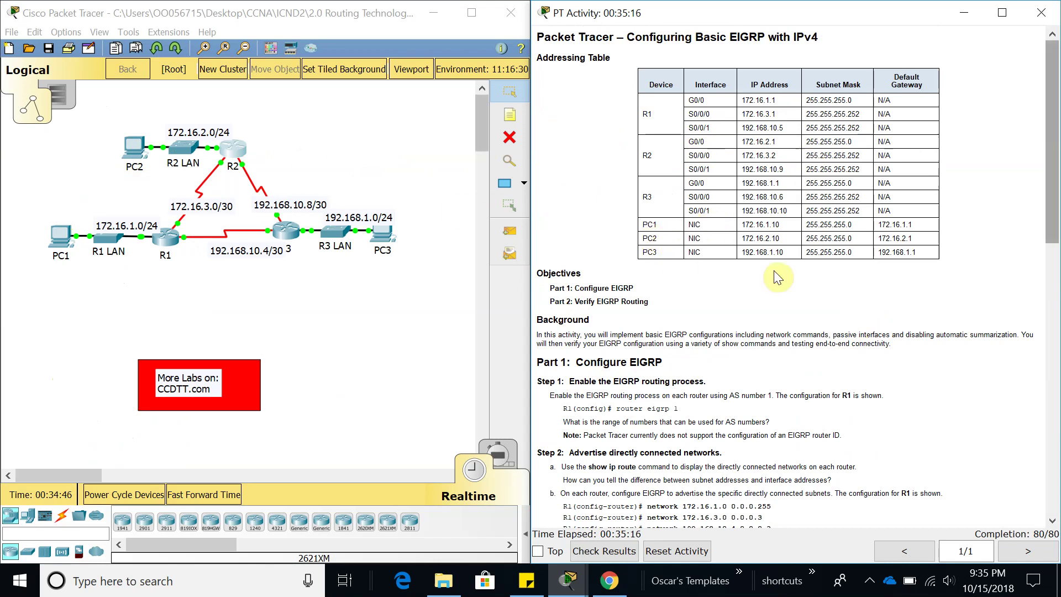
mouse_move(742, 223)
left_mouse_down()
mouse_move(779, 224)
mouse_move(742, 238)
left_mouse_up()
key("ctrl+c")
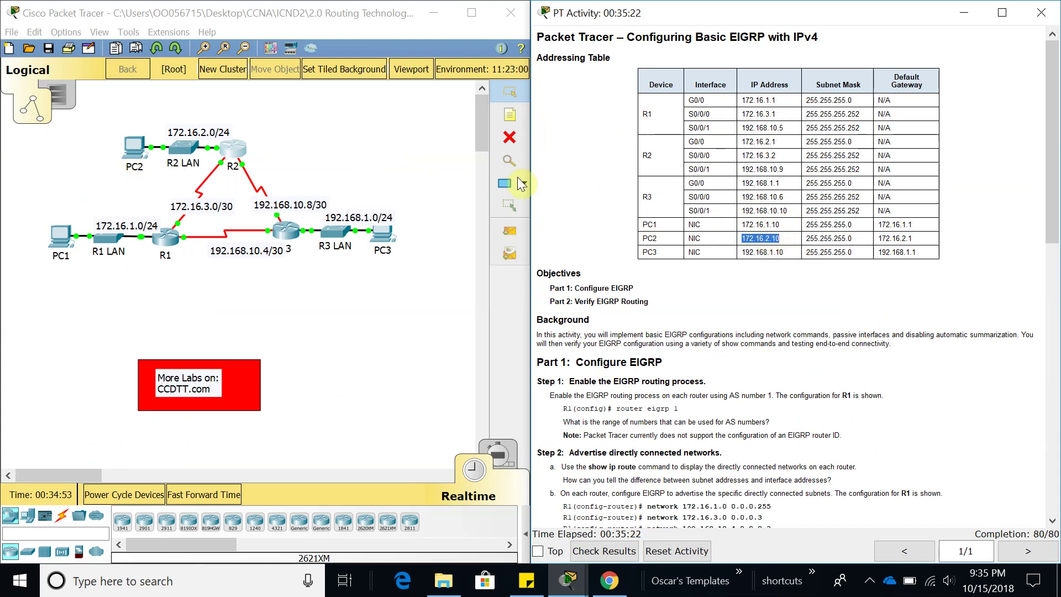
Step: Open the Command Prompt on PC1
left_click(145, 150)
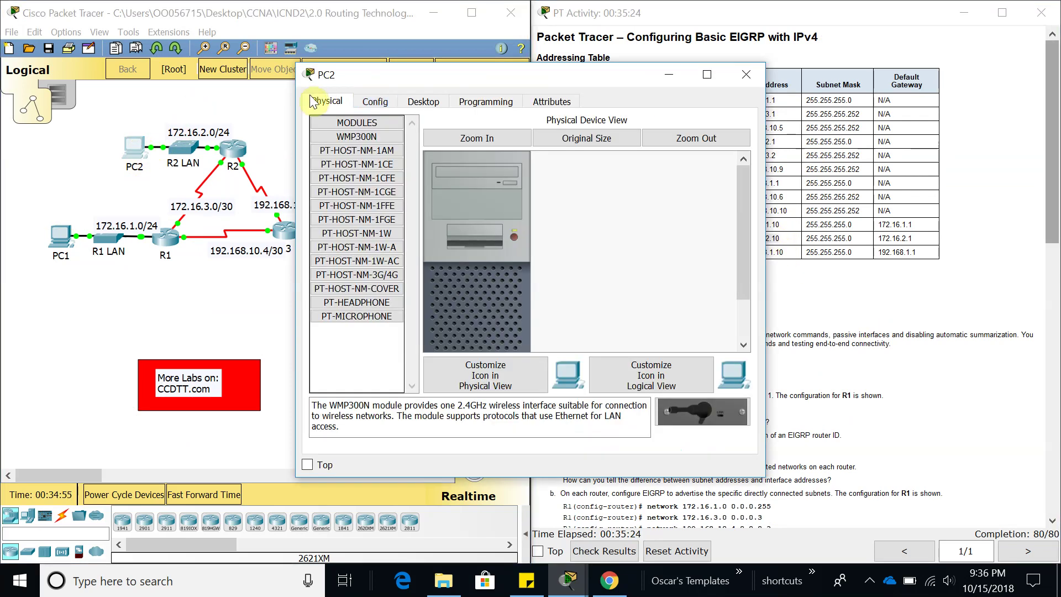
left_click(750, 75)
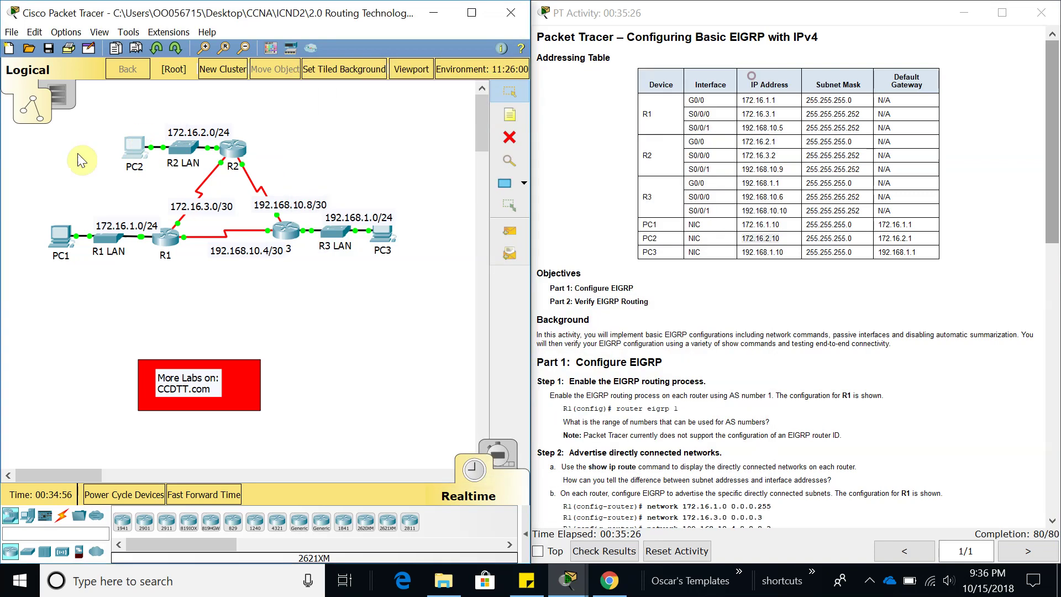
left_click(59, 236)
left_click(485, 103)
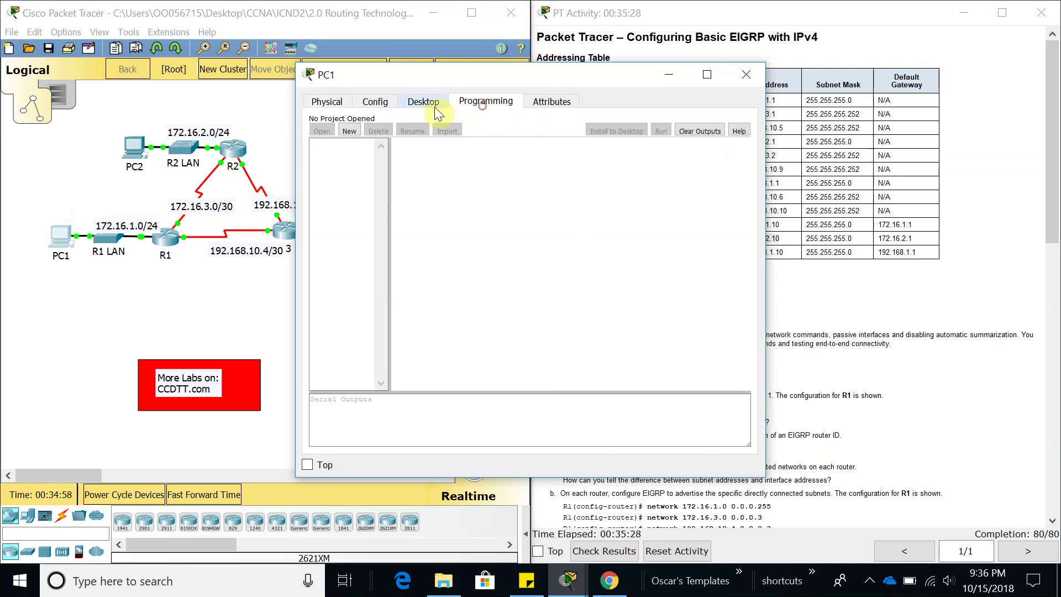
left_click(423, 102)
left_click(608, 149)
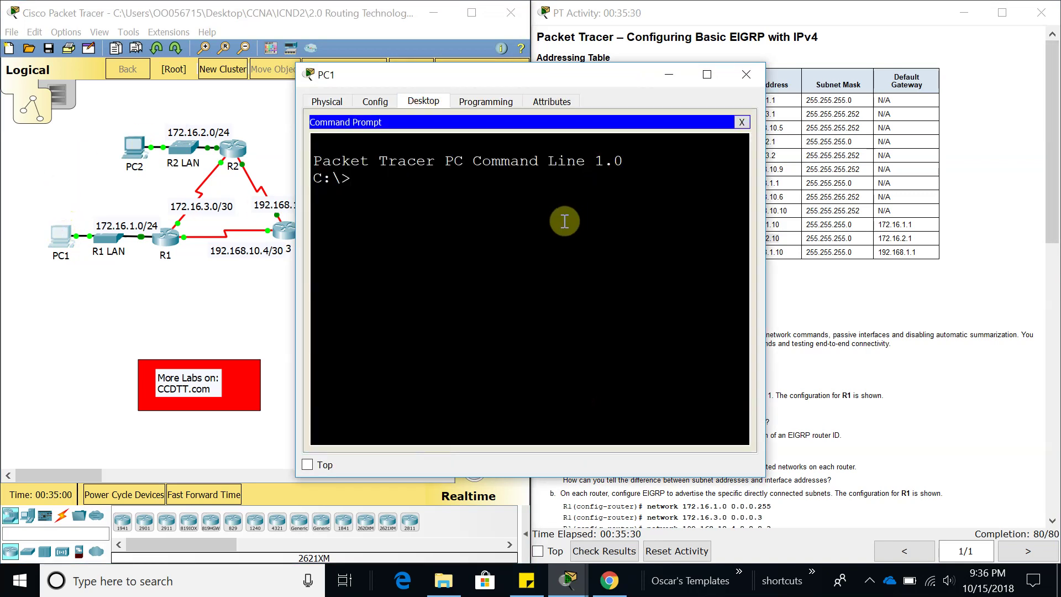
Step: Ping PC2 at 172.16.2.10 from PC1, and run the same ping a second time
right_click(564, 221)
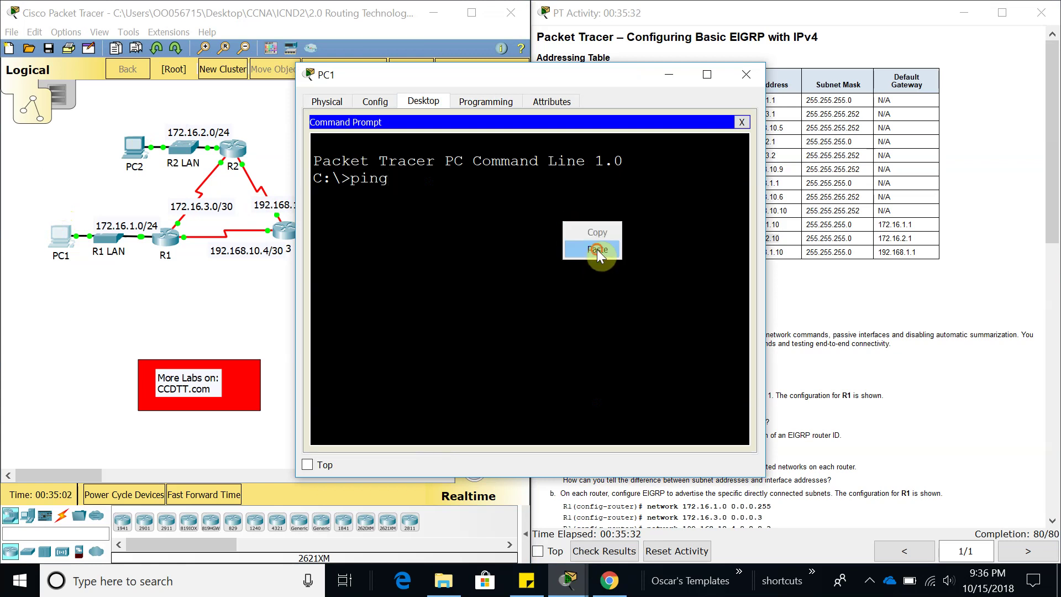
type("ping")
left_click(597, 249)
key("Return")
left_click_drag(540, 78, 515, 157)
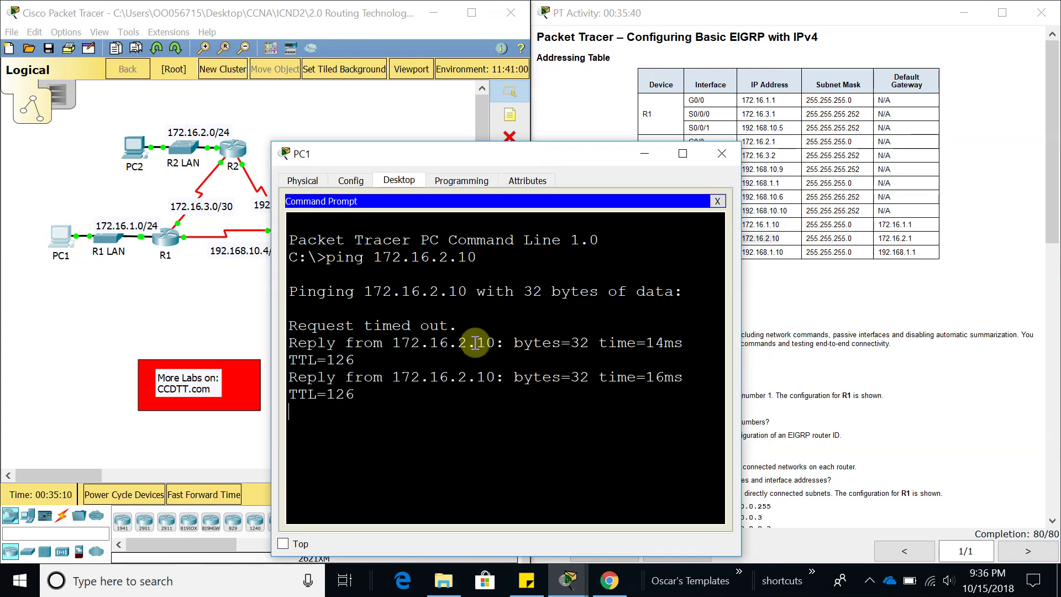
key("Return")
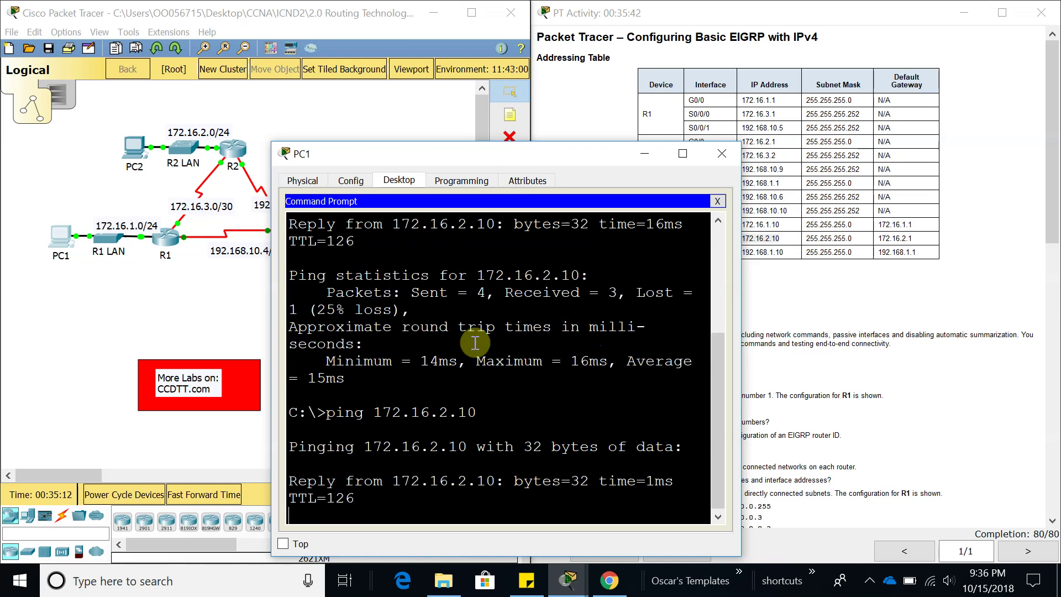
Step: Copy PC3's IP address from the addressing table and ping 192.168.1.10 from PC1
left_click(793, 296)
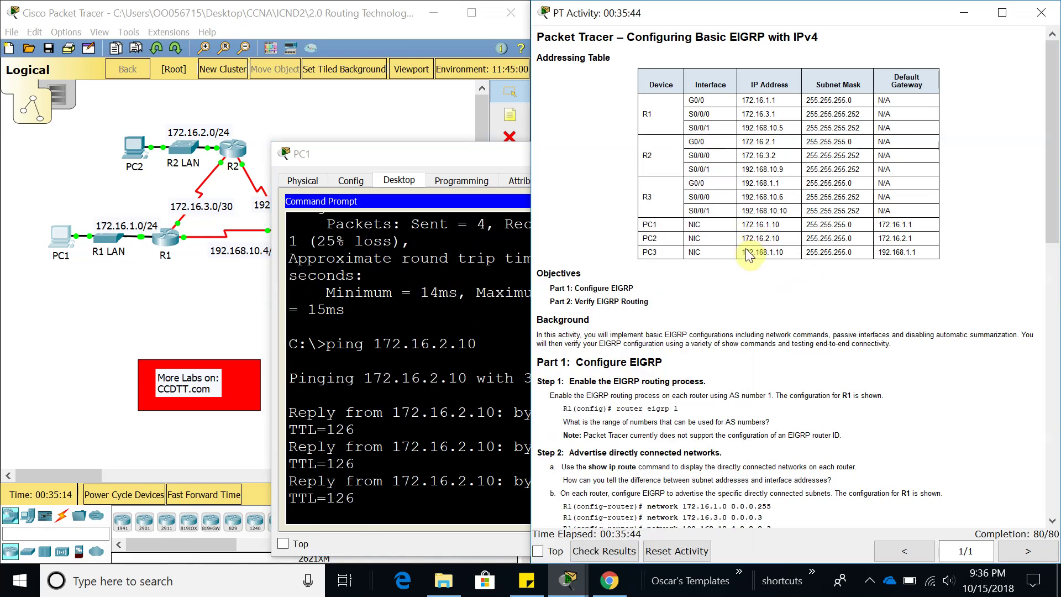
mouse_move(747, 255)
left_mouse_down()
mouse_move(783, 266)
mouse_move(790, 253)
mouse_move(741, 253)
left_mouse_up()
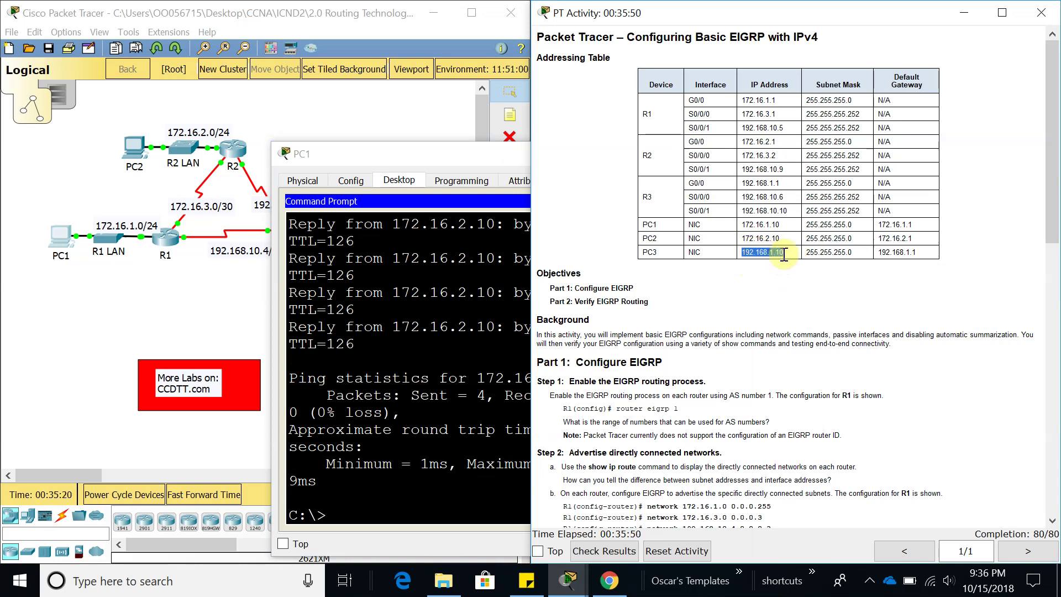
left_click(416, 327)
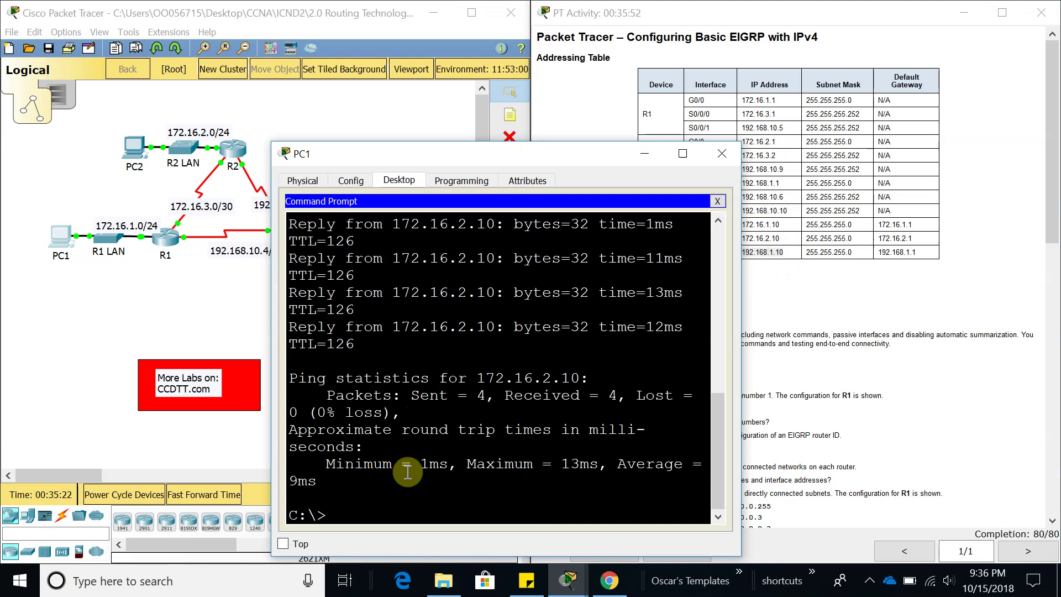
right_click(414, 509)
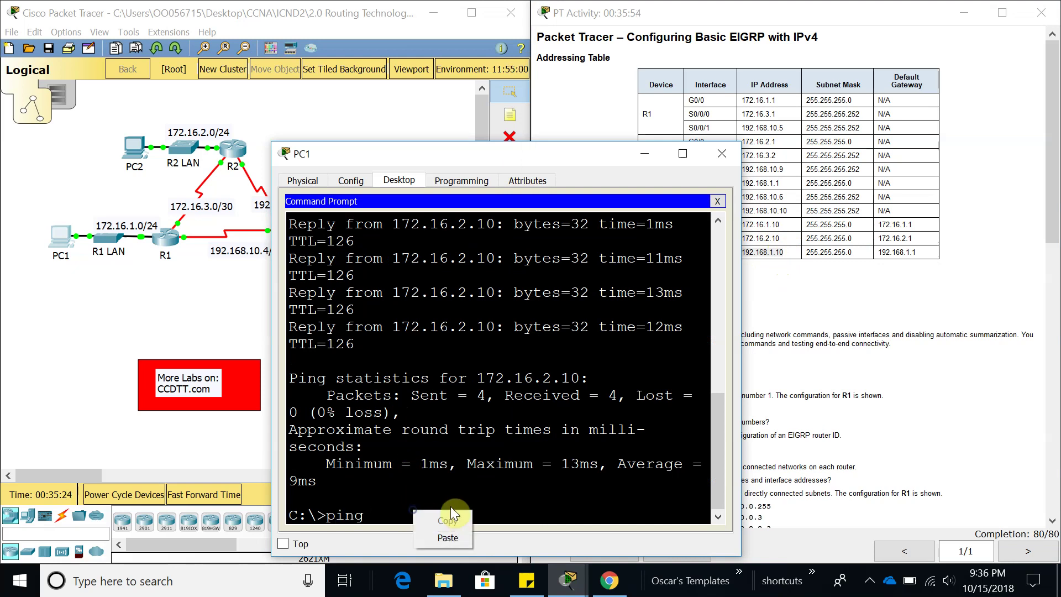
key("Return")
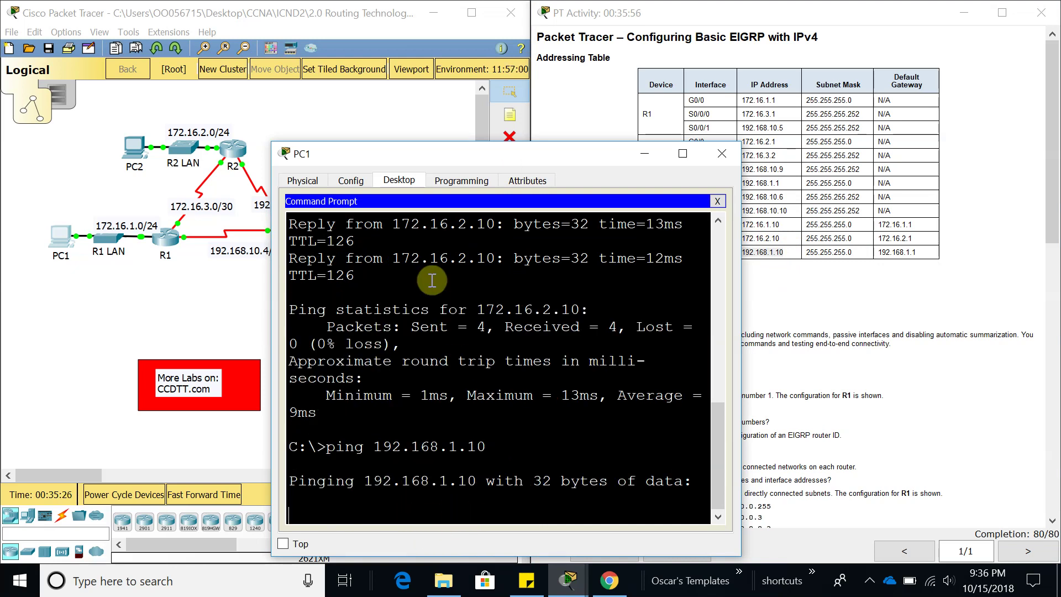
left_click_drag(449, 161, 514, 62)
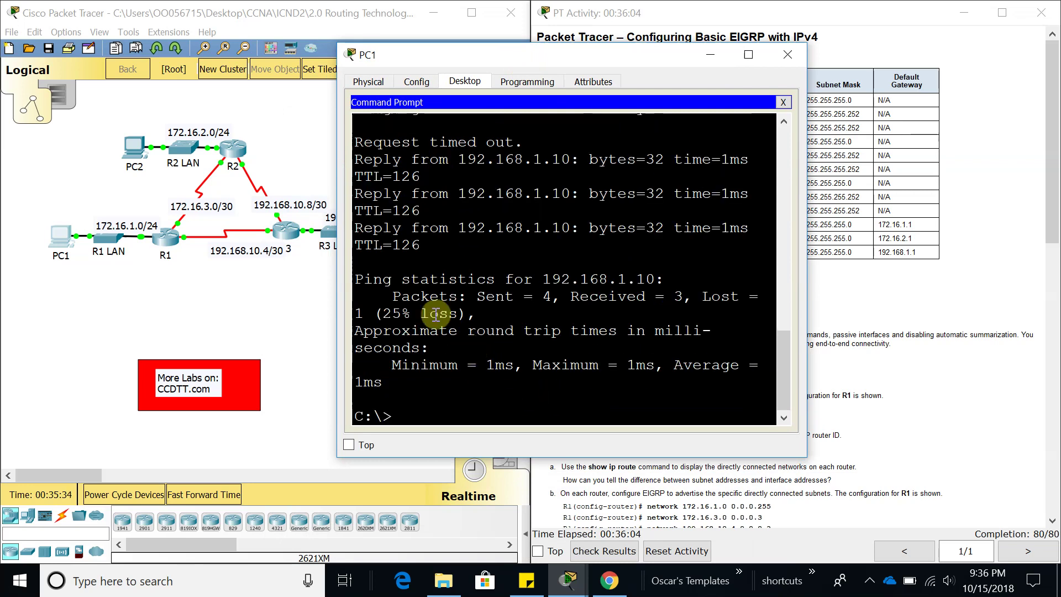
Step: Repeat the ping from PC1 to PC3 at 192.168.1.10, examine the replies, and place the window beside the activity instructions
left_click_drag(423, 246, 349, 150)
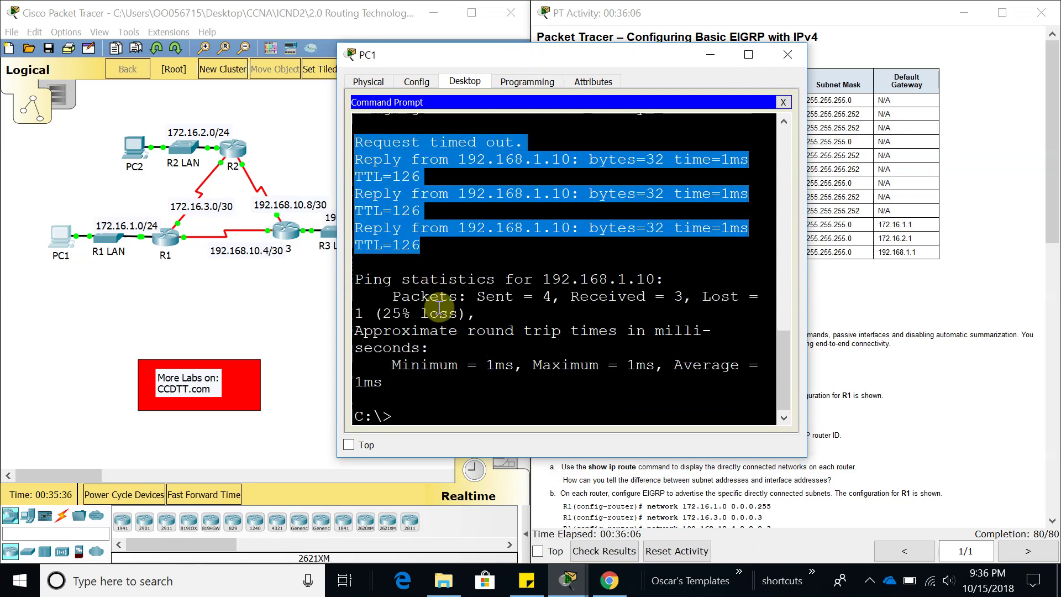
key("Up")
key("Return")
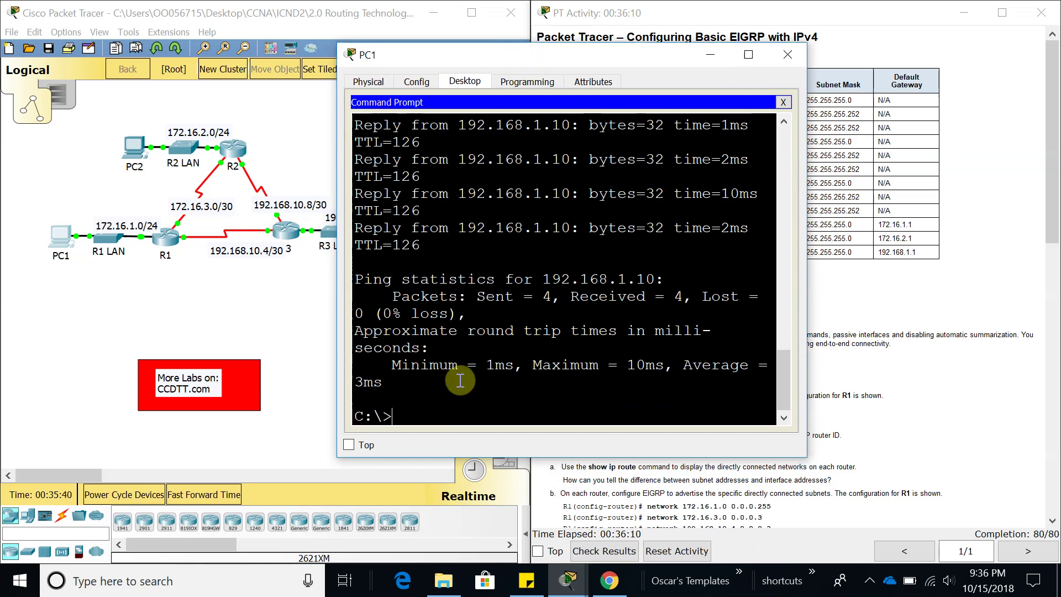
left_click_drag(433, 245, 358, 124)
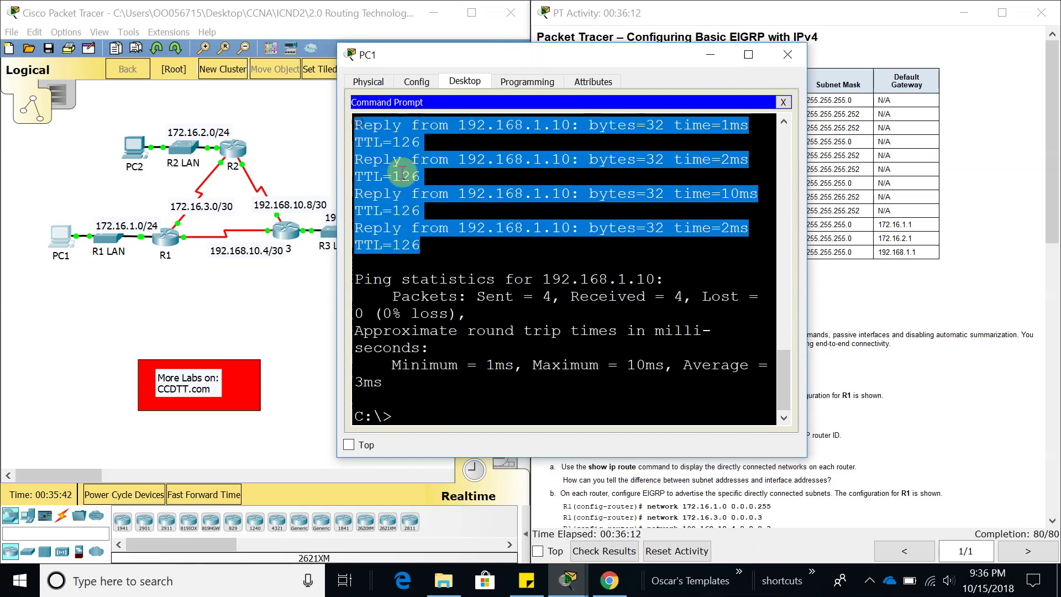
left_click_drag(596, 62, 327, 86)
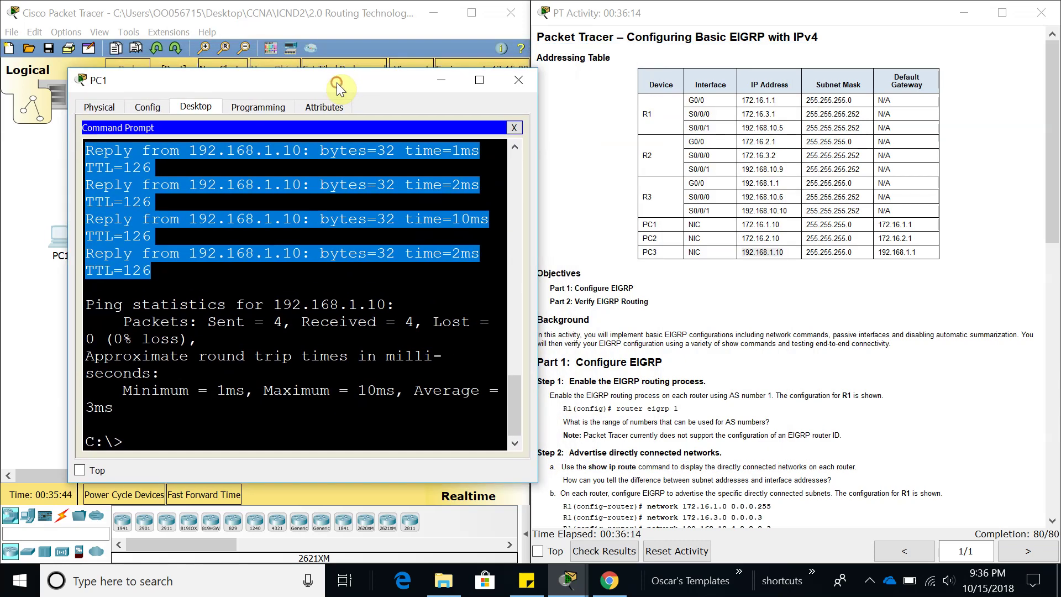
left_click(330, 276)
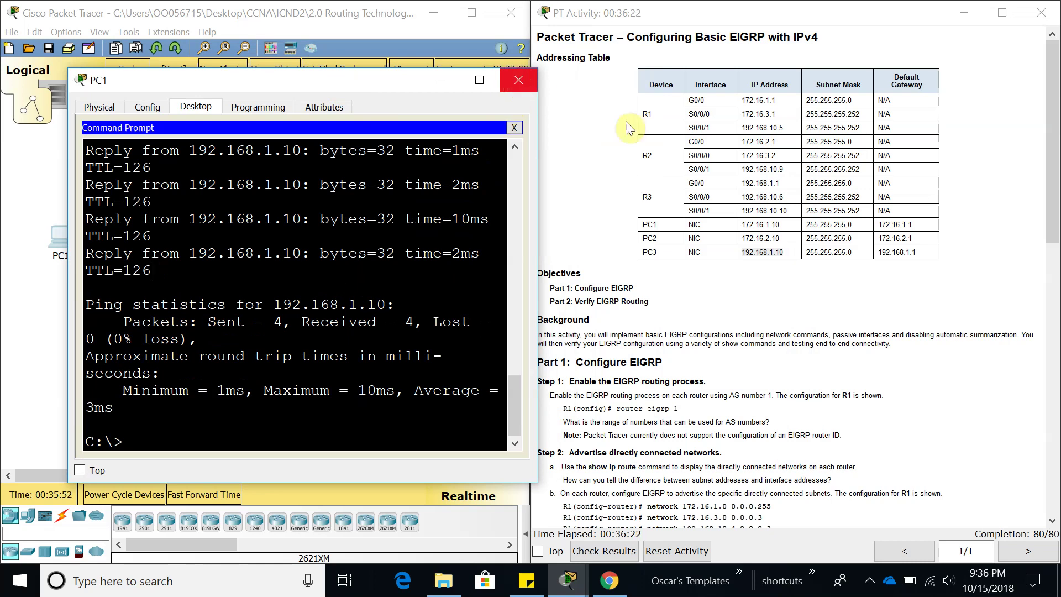
left_click(872, 579)
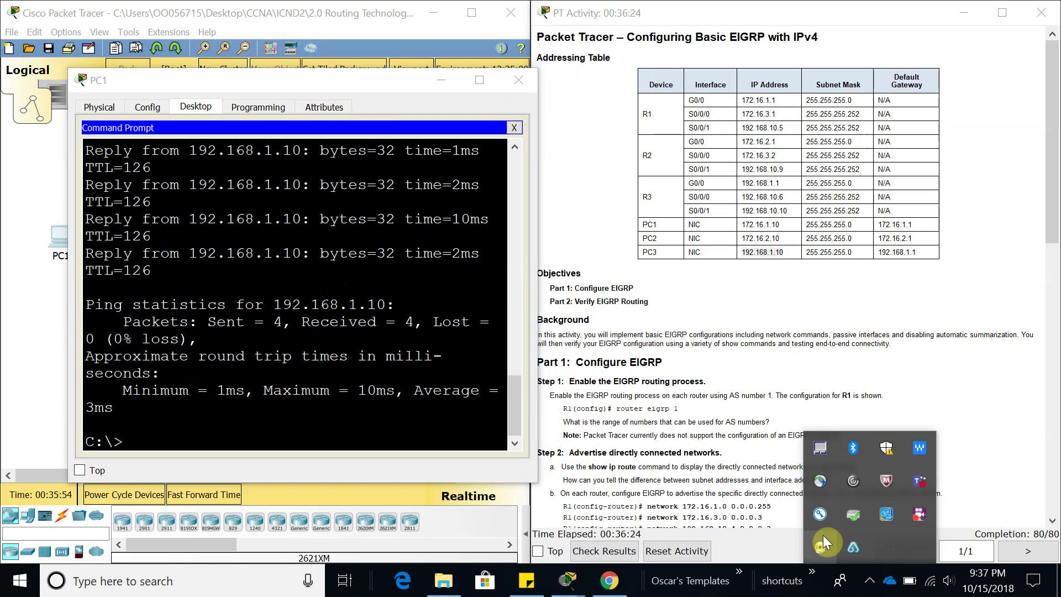